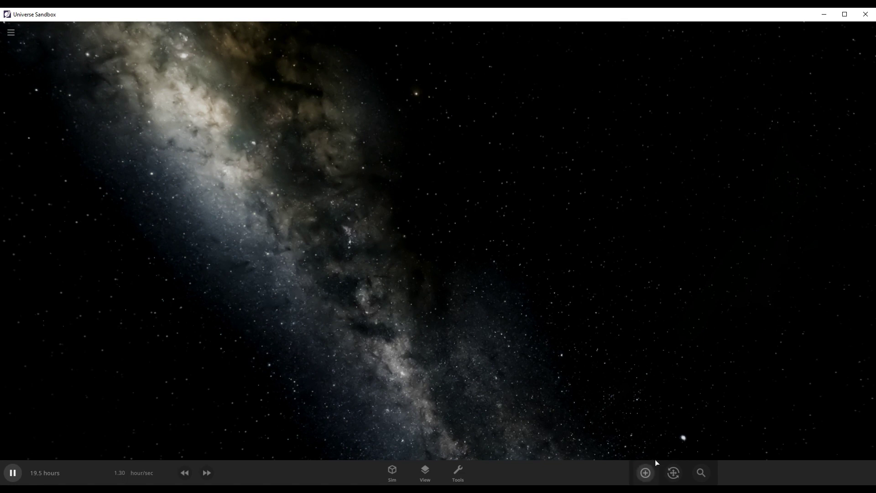
- Add Deimos near the grid centre of the empty simulation
{"action": "left_click", "coordinate": [650, 474]}
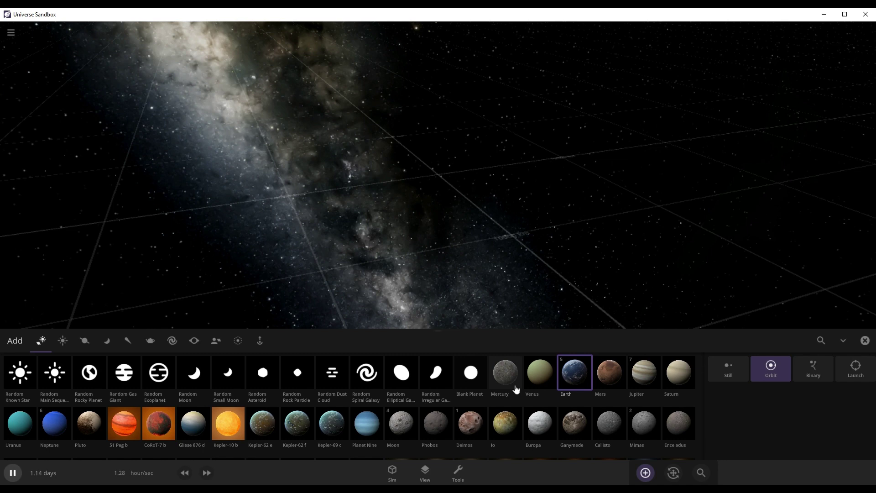
{"action": "scroll", "coordinate": [525, 390], "scroll_direction": "down", "scroll_amount": 3}
{"action": "scroll", "coordinate": [527, 391], "scroll_direction": "up", "scroll_amount": 3}
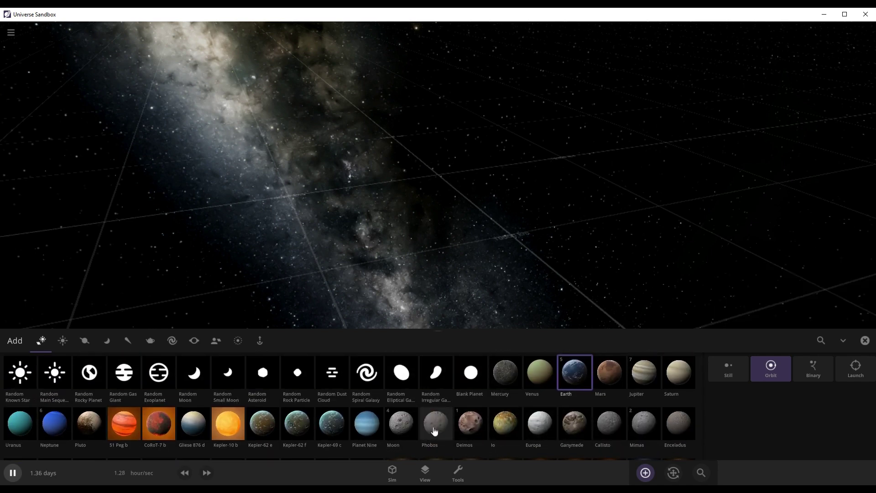
{"action": "left_click", "coordinate": [471, 424]}
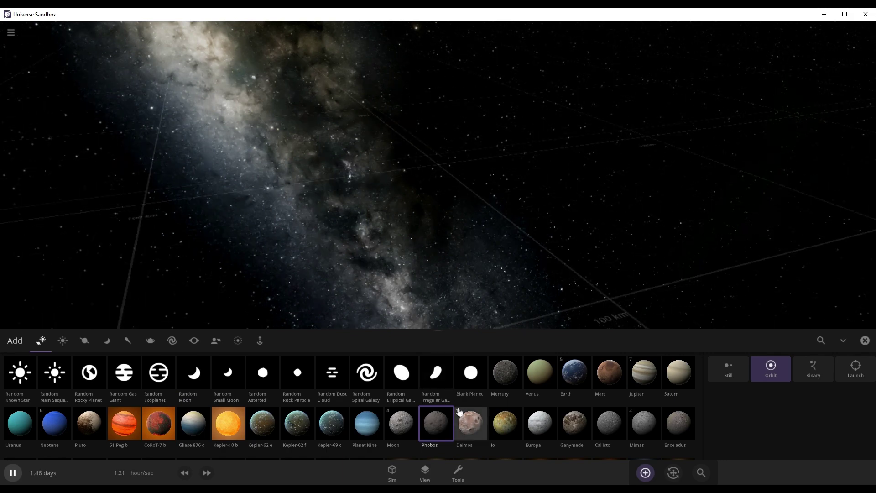
{"action": "left_click", "coordinate": [401, 316]}
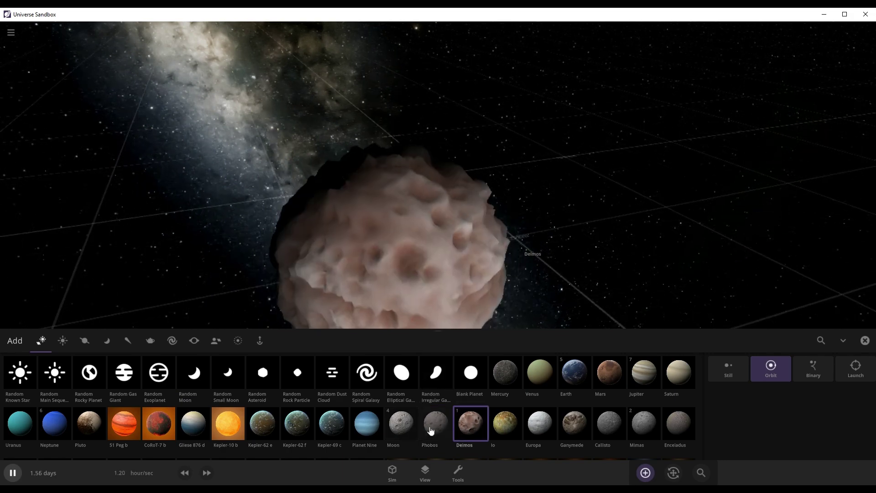
- Add Phobos beside Deimos using the Orbit placement mode
{"action": "left_click", "coordinate": [436, 423]}
{"action": "scroll", "coordinate": [566, 268], "scroll_direction": "down", "scroll_amount": 5}
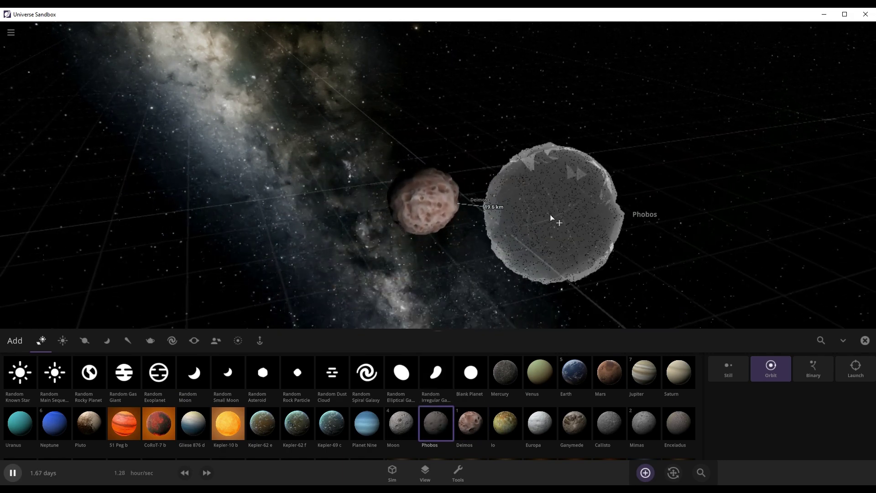
{"action": "left_click", "coordinate": [625, 241]}
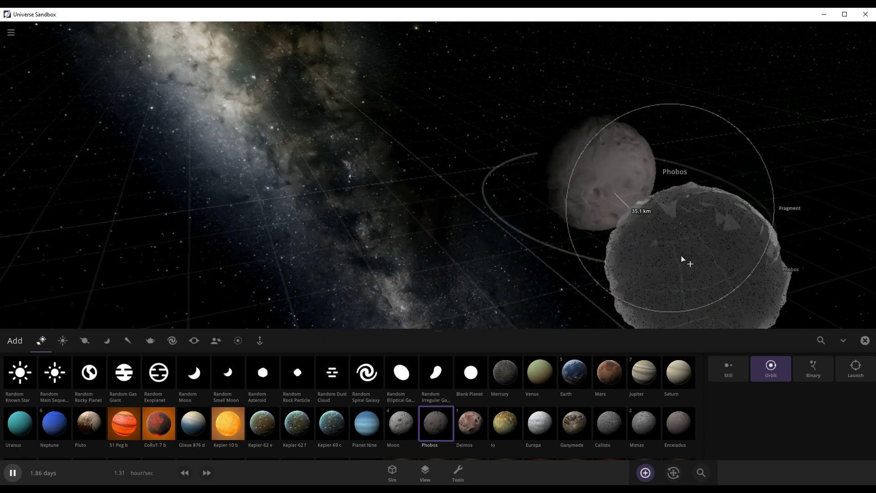
{"action": "scroll", "coordinate": [508, 254], "scroll_direction": "down", "scroll_amount": 5}
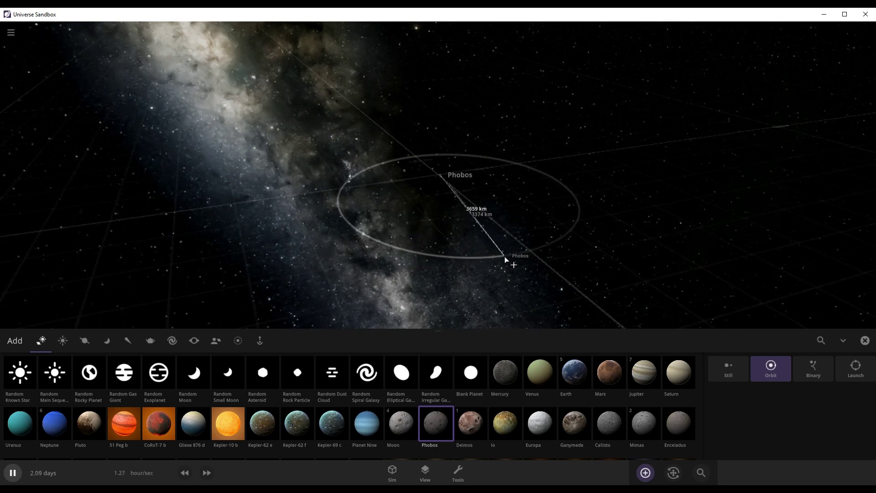
{"action": "scroll", "coordinate": [613, 277], "scroll_direction": "up", "scroll_amount": 5}
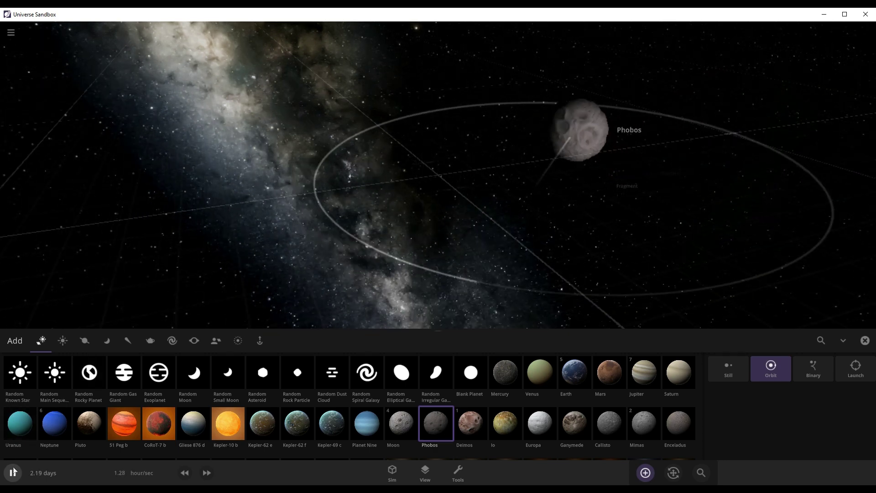
- Pause the simulation and add two copies of Deimos near Phobos, switching the placement mode to Still
{"action": "left_click", "coordinate": [13, 472]}
{"action": "left_click", "coordinate": [479, 432]}
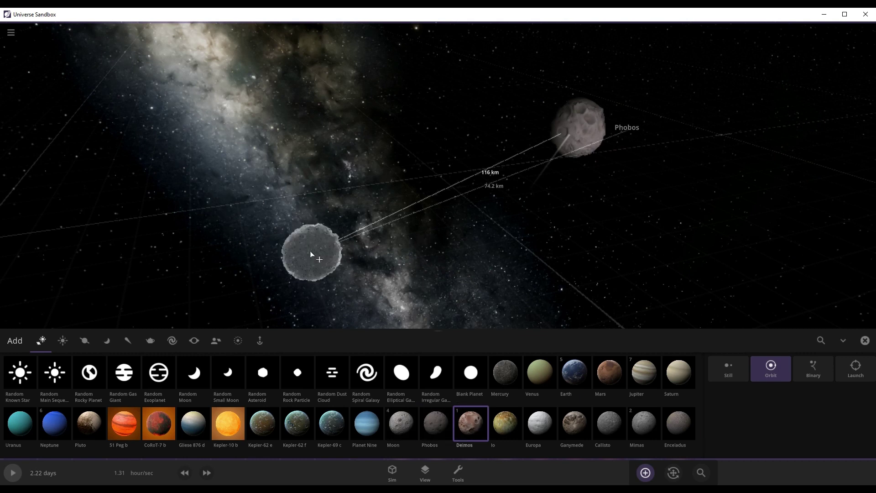
{"action": "left_click", "coordinate": [336, 294]}
{"action": "scroll", "coordinate": [336, 292], "scroll_direction": "down", "scroll_amount": 5}
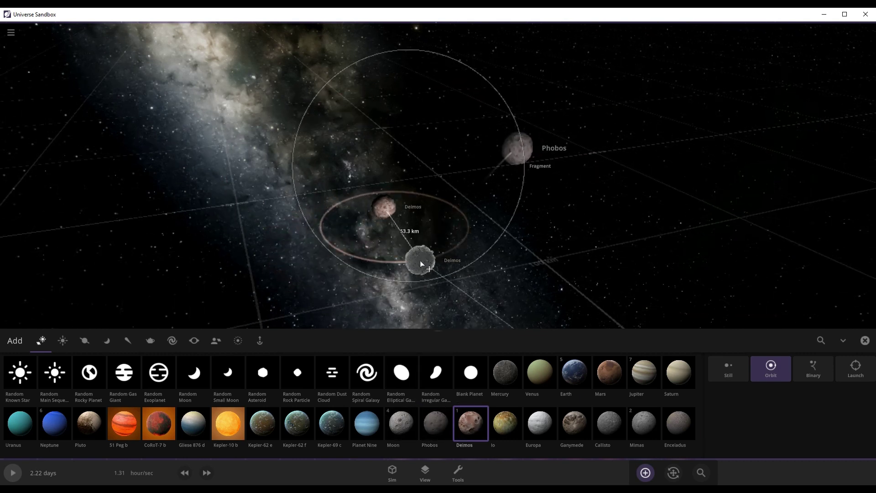
{"action": "left_click", "coordinate": [713, 373]}
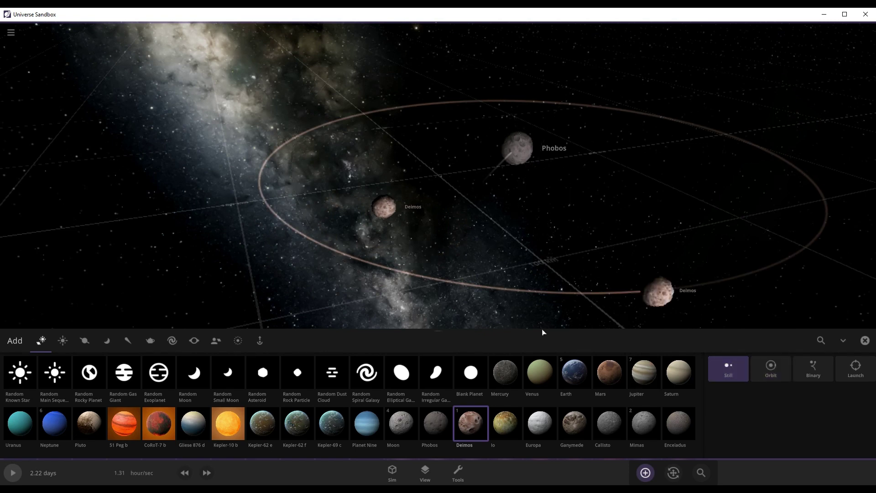
- Start a new empty simulation and add Deimos near the grid centre
{"action": "left_click", "coordinate": [9, 42]}
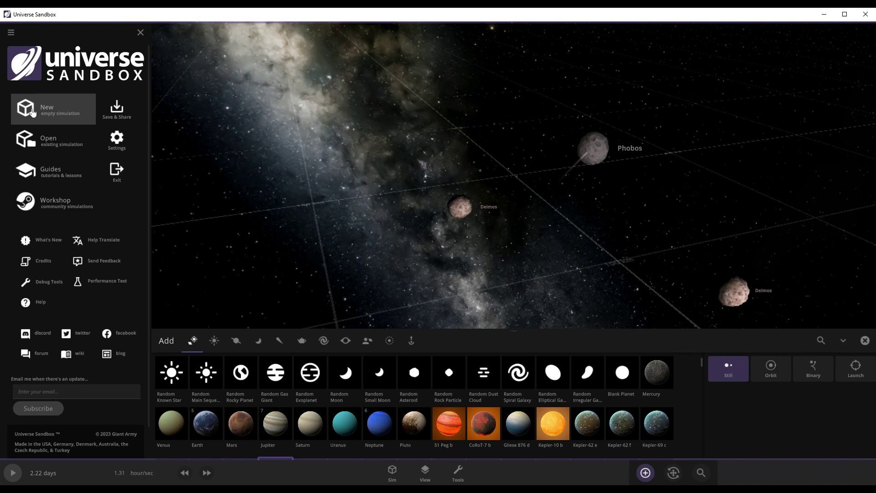
{"action": "key", "text": "Escape"}
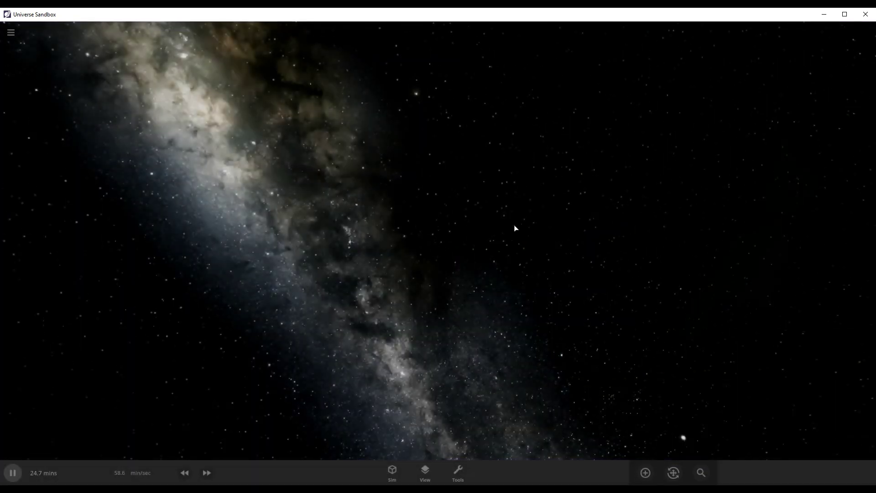
{"action": "left_click", "coordinate": [646, 472]}
{"action": "left_click", "coordinate": [470, 424]}
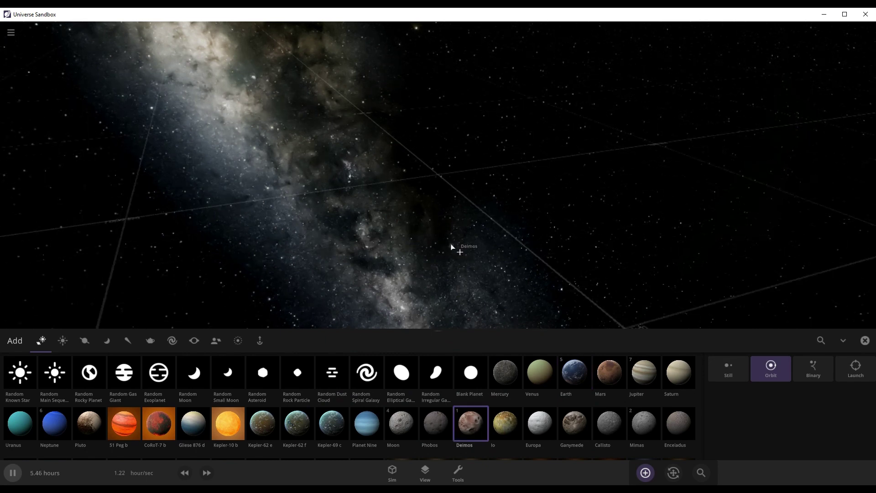
{"action": "left_click", "coordinate": [451, 247]}
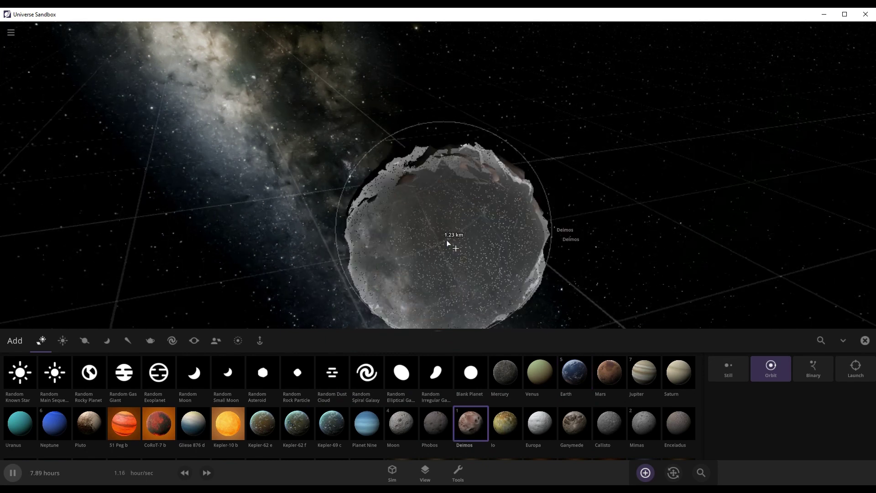
{"action": "scroll", "coordinate": [447, 241], "scroll_direction": "down", "scroll_amount": 3}
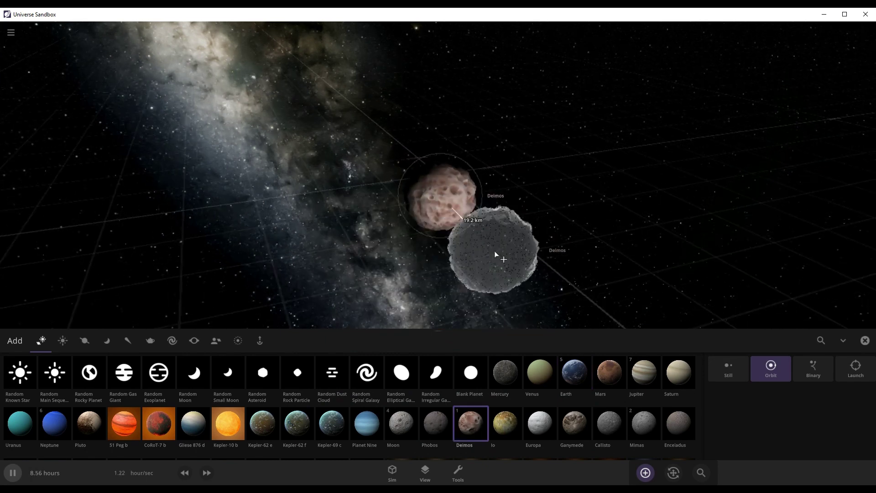
- Pause the simulation and add Phobos beside Deimos using the Still placement mode
{"action": "left_click", "coordinate": [446, 435]}
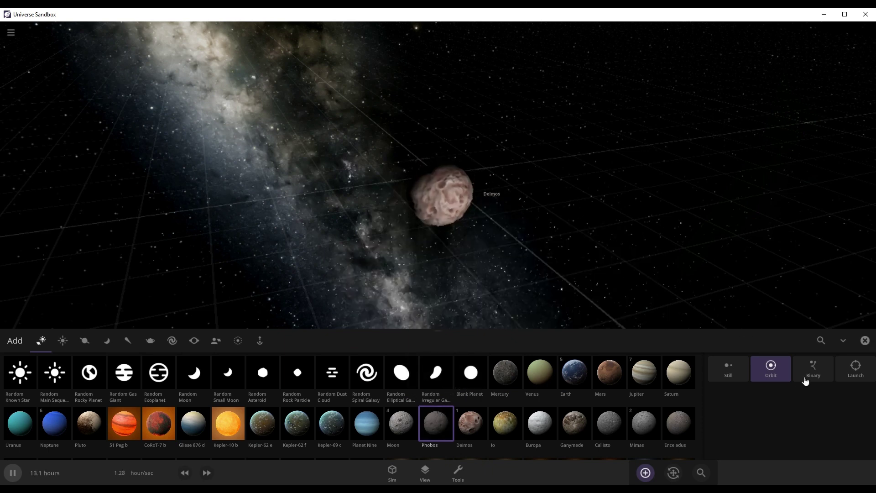
{"action": "left_click", "coordinate": [729, 372]}
{"action": "left_click", "coordinate": [8, 476]}
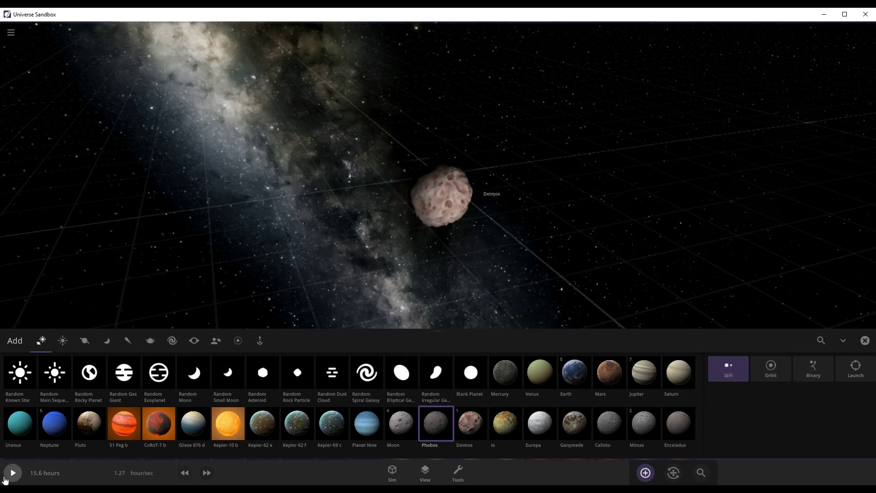
{"action": "scroll", "coordinate": [320, 274], "scroll_direction": "down", "scroll_amount": 3}
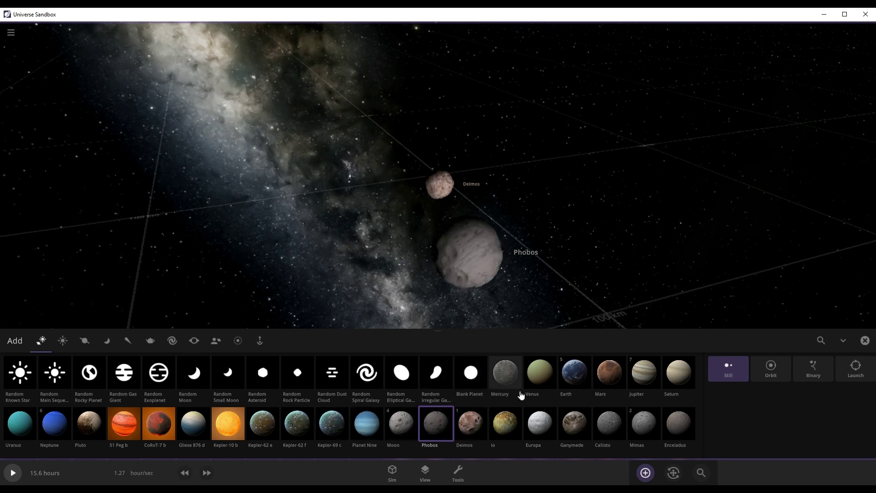
- Add Io as a still object next to Phobos and Deimos
{"action": "scroll", "coordinate": [522, 395], "scroll_direction": "down", "scroll_amount": 2}
{"action": "scroll", "coordinate": [524, 400], "scroll_direction": "up", "scroll_amount": 2}
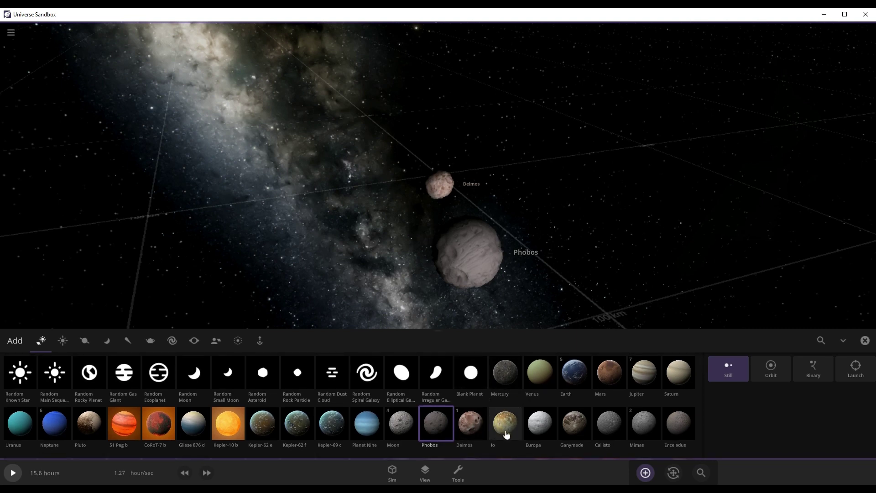
{"action": "mouse_move", "coordinate": [506, 434]}
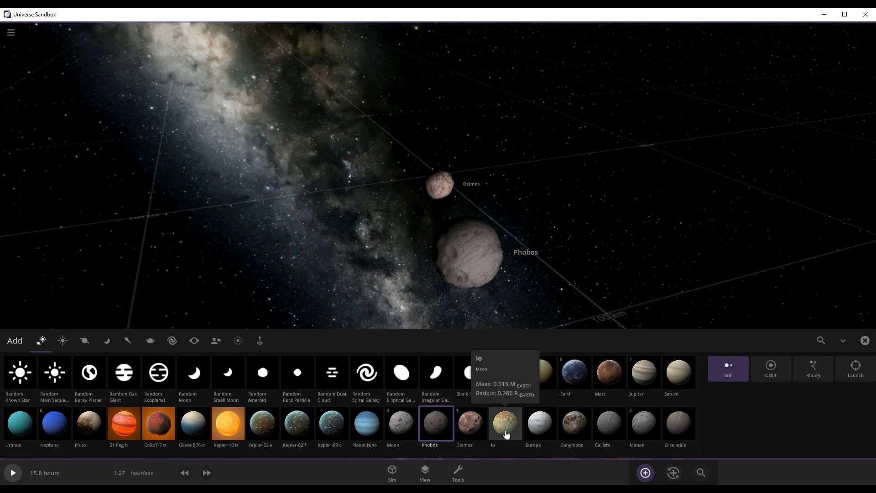
{"action": "left_click", "coordinate": [506, 434]}
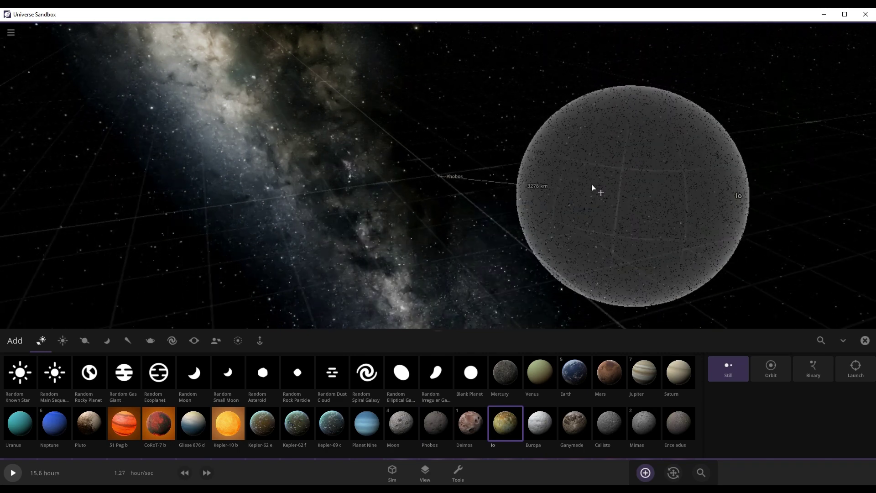
{"action": "left_click", "coordinate": [536, 170]}
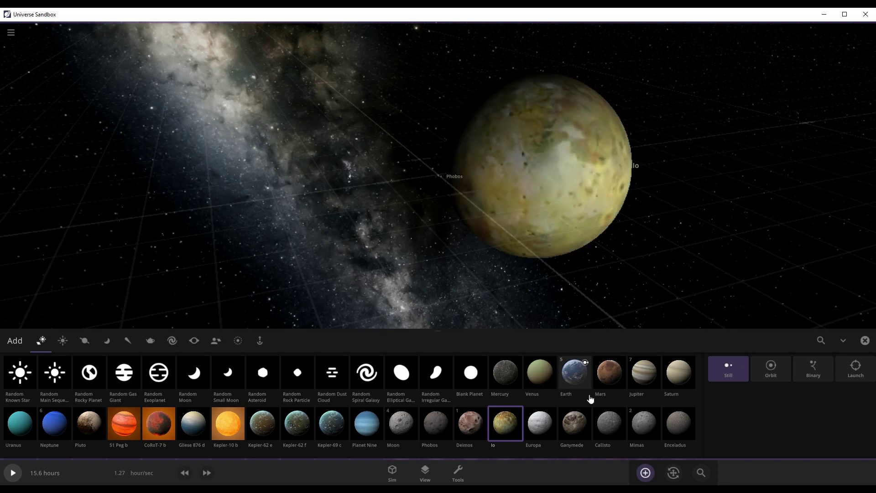
- Add the Moon as a still object beside Io
{"action": "scroll", "coordinate": [592, 400], "scroll_direction": "down", "scroll_amount": 1}
{"action": "mouse_move", "coordinate": [592, 400]}
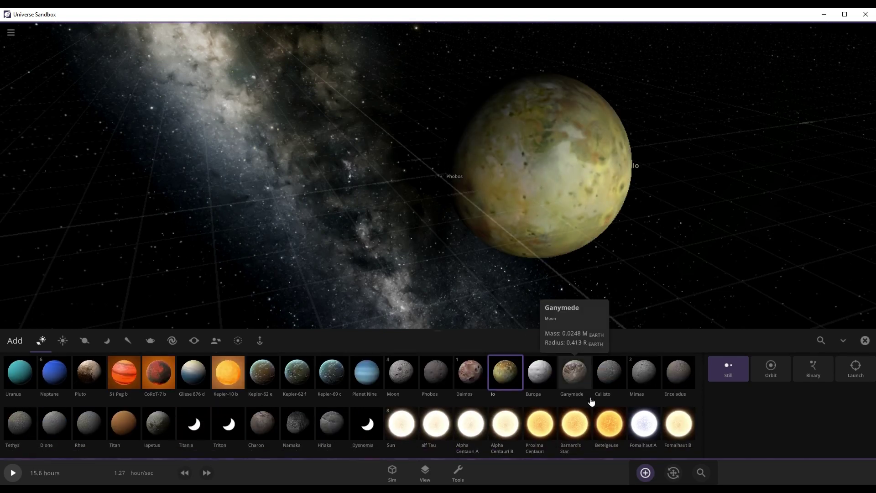
{"action": "scroll", "coordinate": [592, 400], "scroll_direction": "up", "scroll_amount": 1}
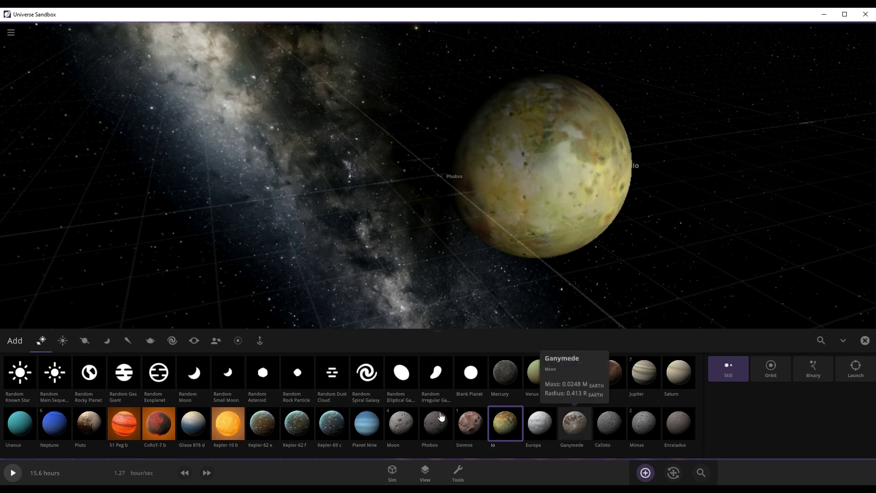
{"action": "mouse_move", "coordinate": [397, 426]}
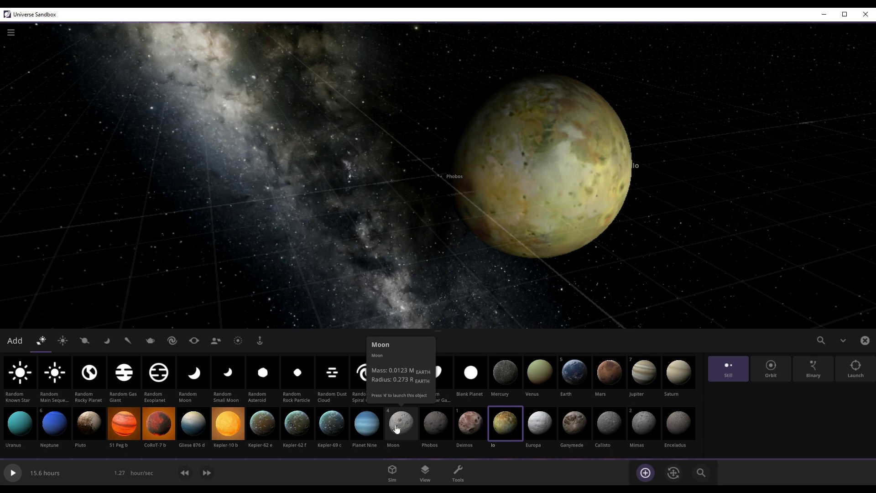
{"action": "left_click", "coordinate": [396, 427]}
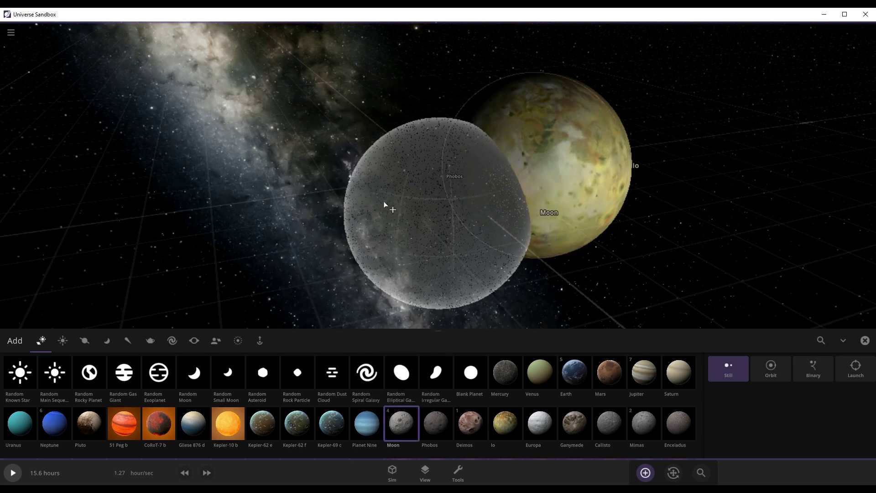
{"action": "left_click", "coordinate": [385, 205]}
{"action": "right_click_drag", "start_coordinate": [364, 207], "coordinate": [553, 240]}
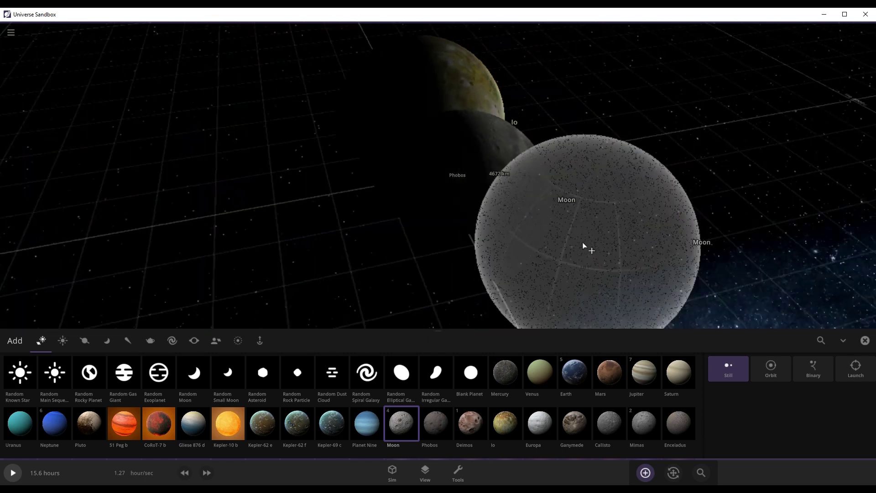
- Delete the Moon and Io from the simulation and select Deimos
{"action": "left_click", "coordinate": [864, 341]}
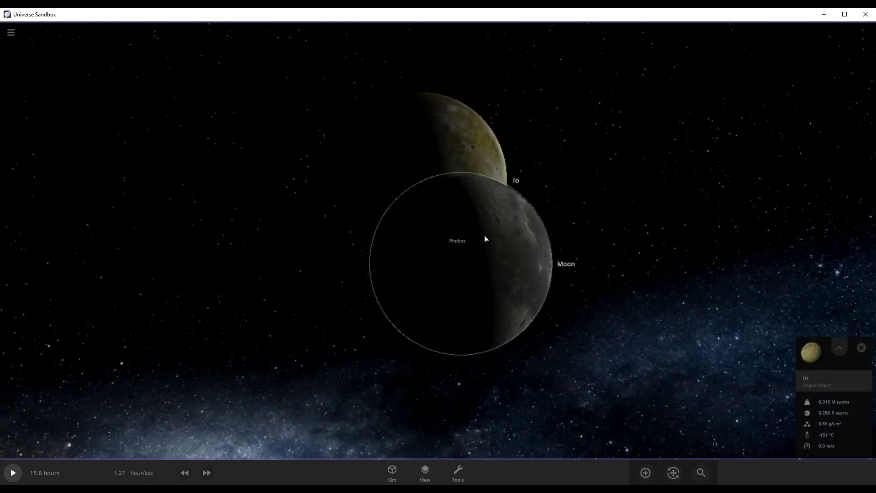
{"action": "key", "text": "Delete"}
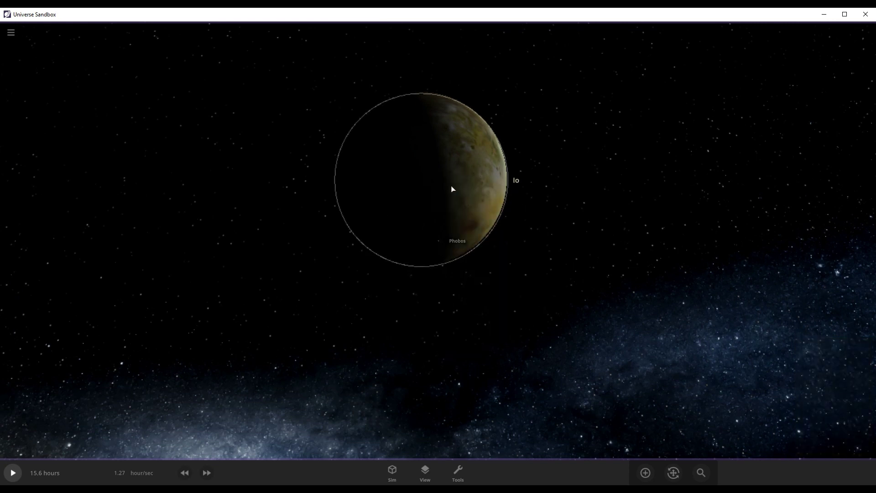
{"action": "key", "text": "Delete"}
{"action": "left_click", "coordinate": [440, 246]}
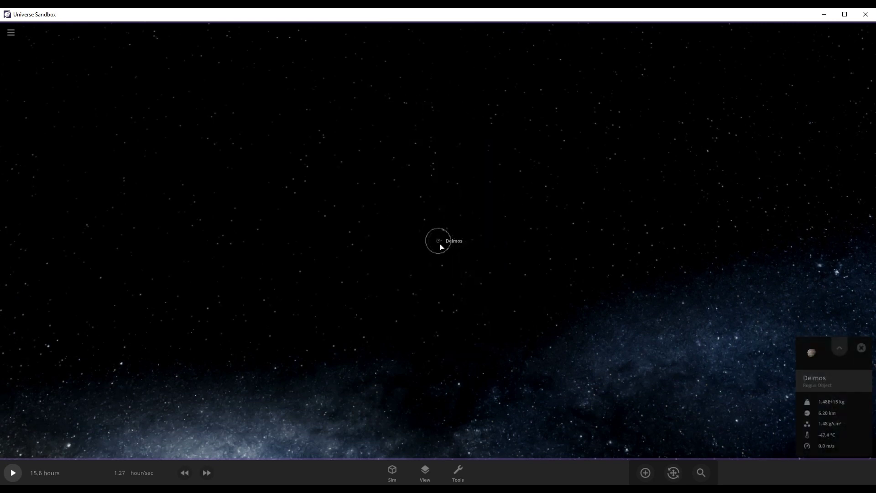
{"action": "scroll", "coordinate": [440, 246], "scroll_direction": "up", "scroll_amount": 5}
{"action": "scroll", "coordinate": [440, 246], "scroll_direction": "down", "scroll_amount": 4}
- Add Io back as a still object a short distance away from Deimos
{"action": "left_click", "coordinate": [648, 474]}
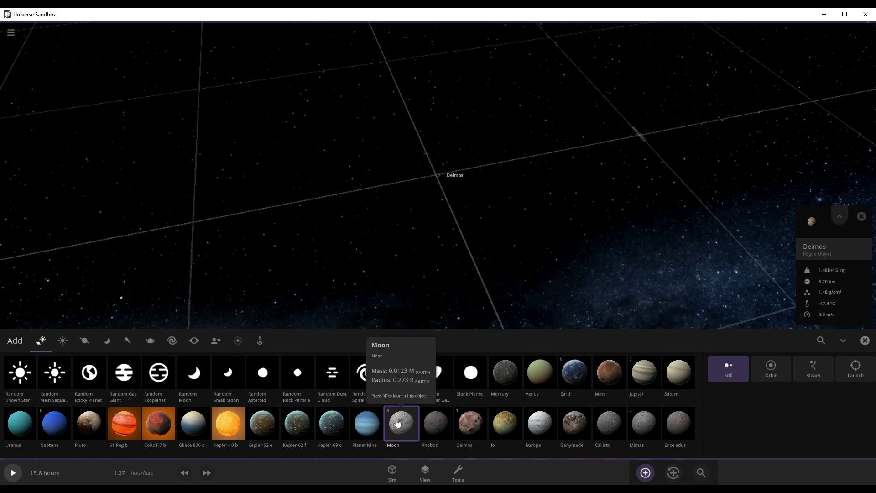
{"action": "left_click", "coordinate": [505, 421]}
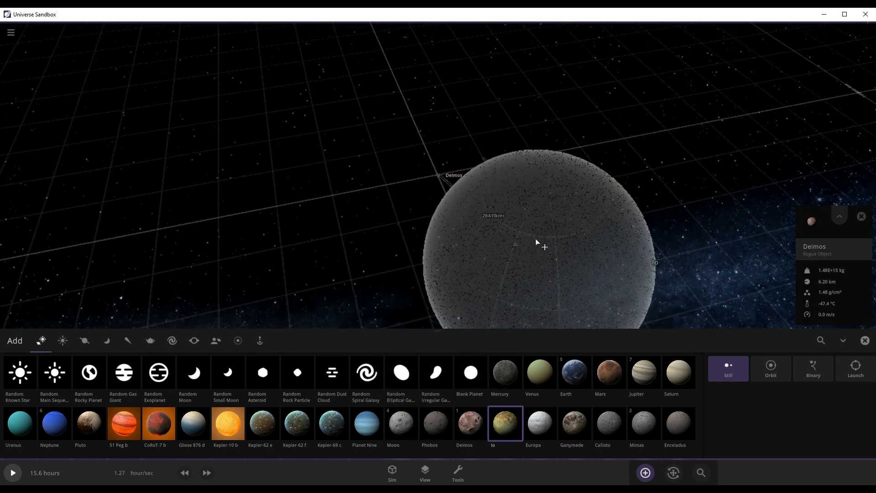
{"action": "left_click", "coordinate": [567, 188]}
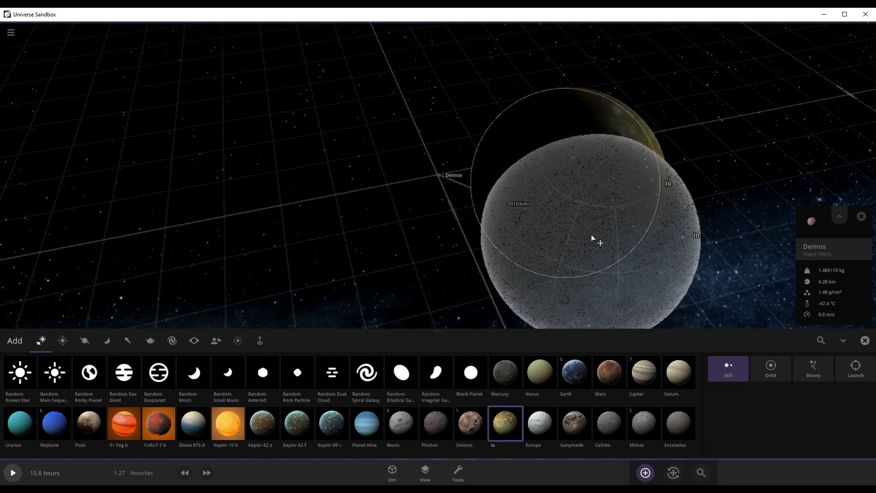
- Delete Io from the simulation beside Deimos
{"action": "left_click", "coordinate": [540, 424]}
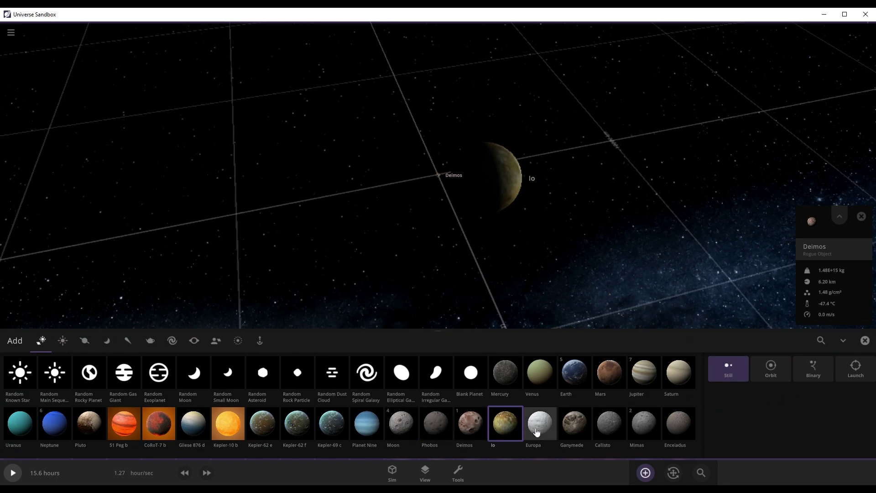
{"action": "scroll", "coordinate": [574, 190], "scroll_direction": "up", "scroll_amount": 5}
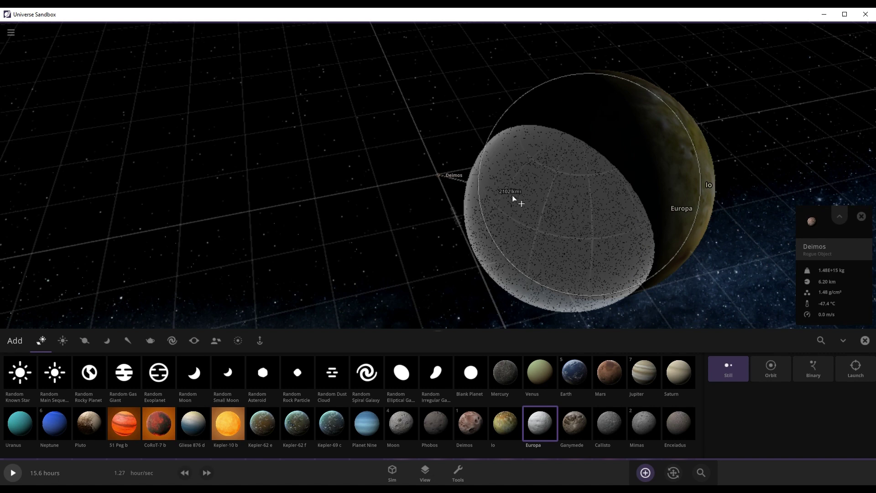
{"action": "left_click", "coordinate": [865, 340]}
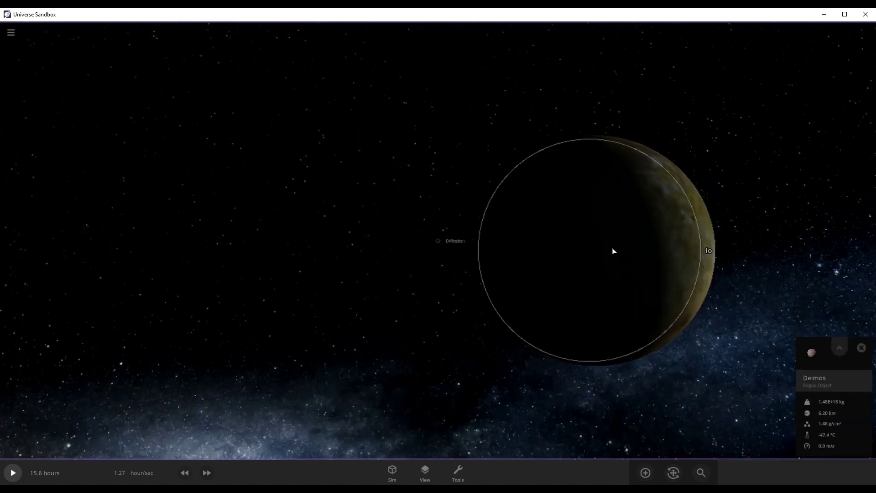
{"action": "left_click", "coordinate": [613, 251]}
{"action": "key", "text": "Delete"}
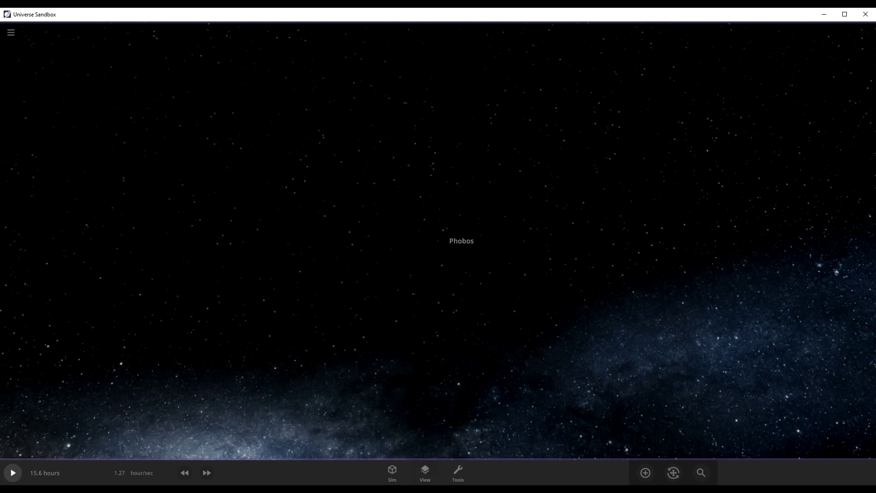
- Add two copies of Enceladus as still objects in a row beside Phobos and Deimos
{"action": "left_click", "coordinate": [645, 475]}
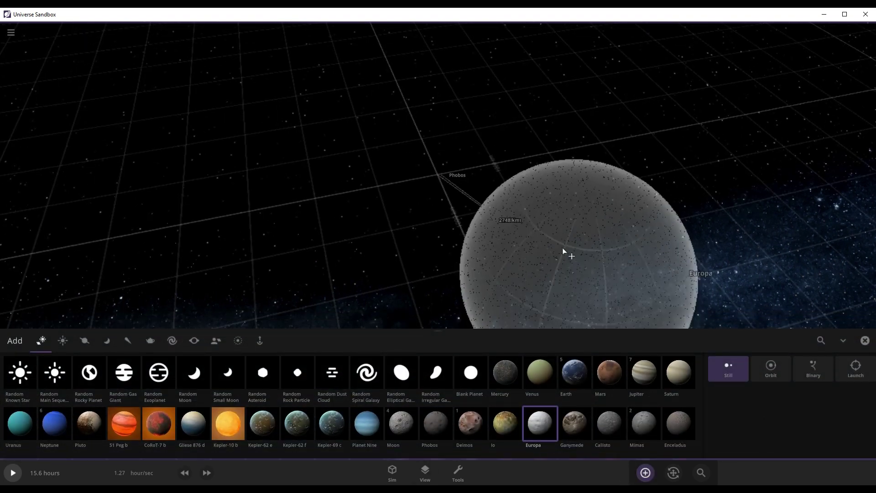
{"action": "left_click", "coordinate": [609, 422]}
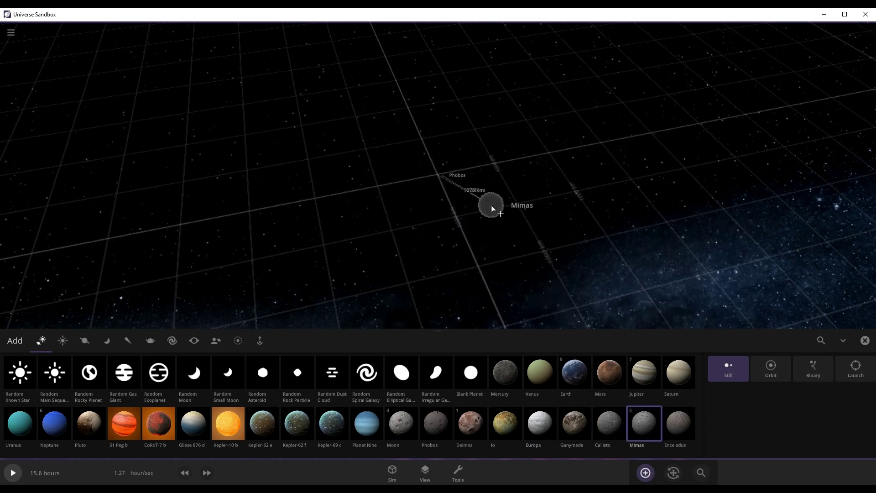
{"action": "scroll", "coordinate": [492, 208], "scroll_direction": "up", "scroll_amount": 5}
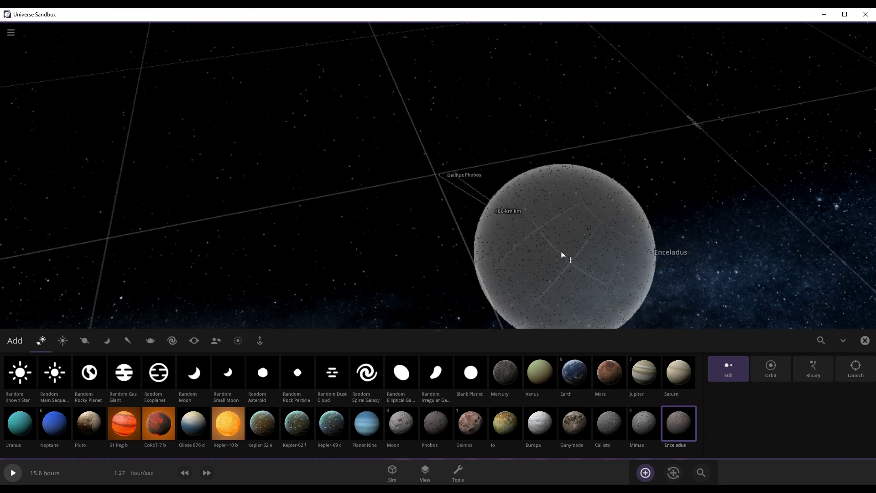
{"action": "left_click", "coordinate": [678, 424]}
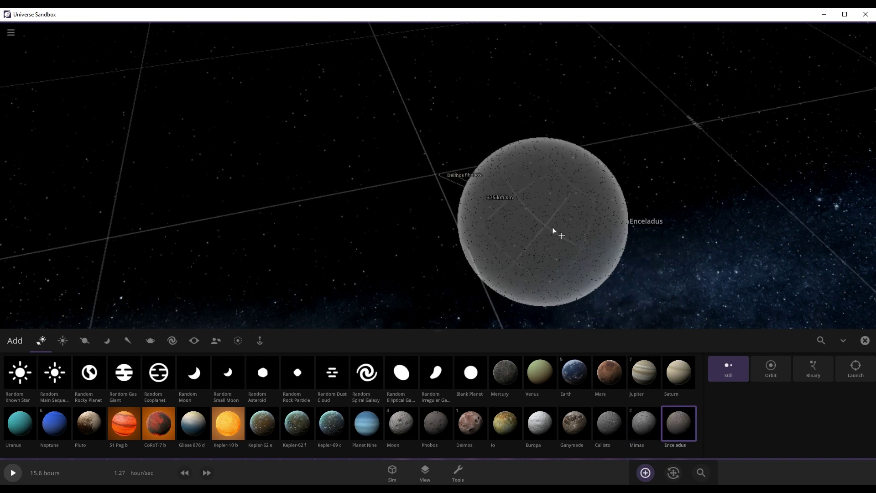
{"action": "left_click", "coordinate": [574, 225]}
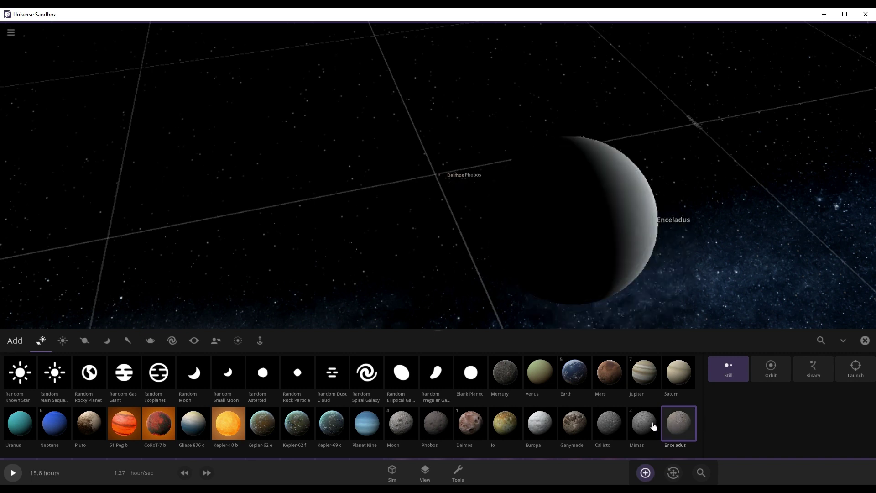
{"action": "scroll", "coordinate": [688, 274], "scroll_direction": "down", "scroll_amount": 3}
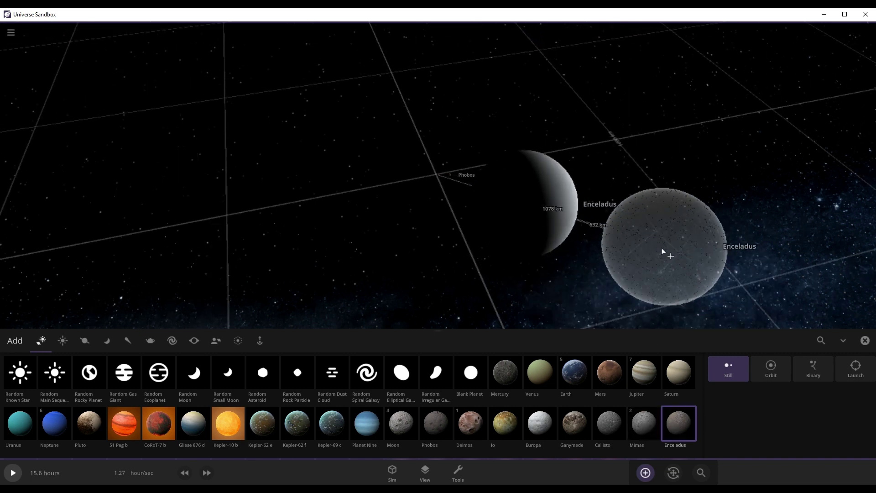
{"action": "left_click", "coordinate": [679, 276]}
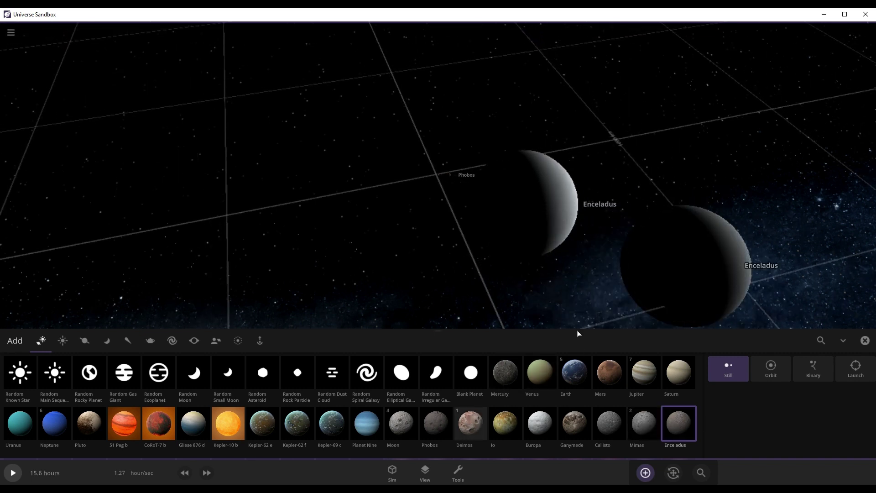
- Add Europa as a still object beyond the second Enceladus
{"action": "scroll", "coordinate": [632, 276], "scroll_direction": "down", "scroll_amount": 5}
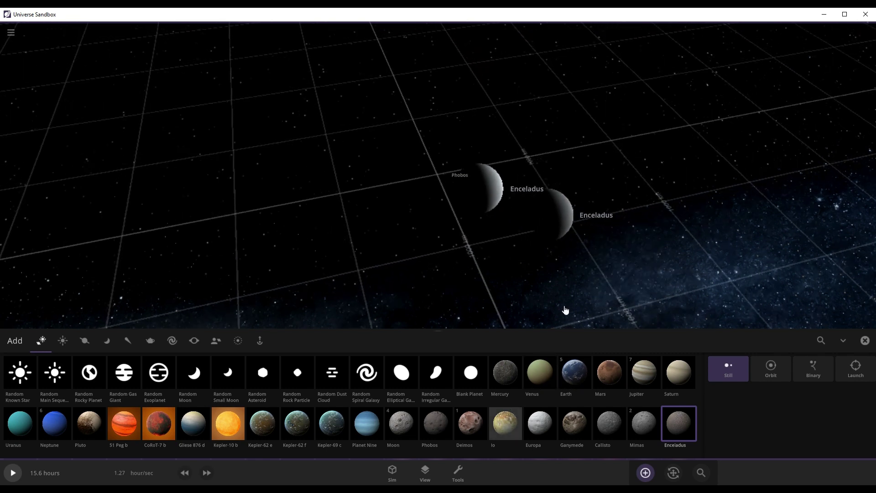
{"action": "left_click", "coordinate": [505, 423]}
{"action": "scroll", "coordinate": [703, 251], "scroll_direction": "down", "scroll_amount": 4}
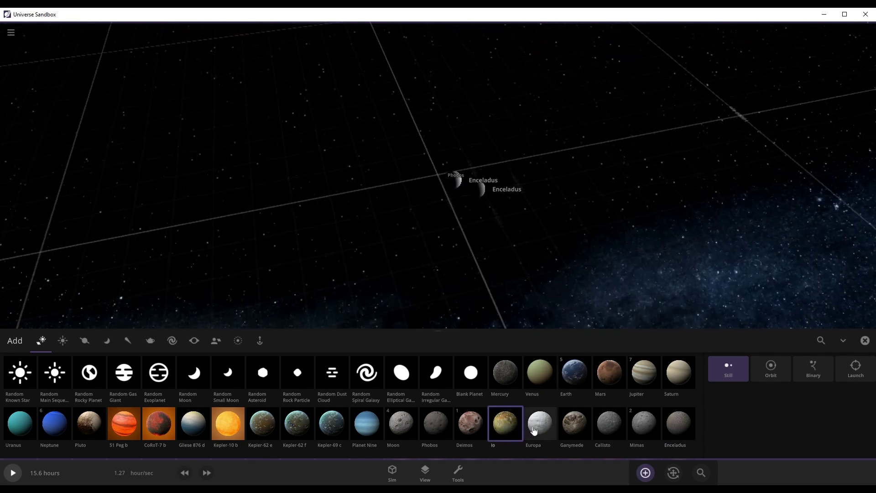
{"action": "left_click", "coordinate": [534, 430]}
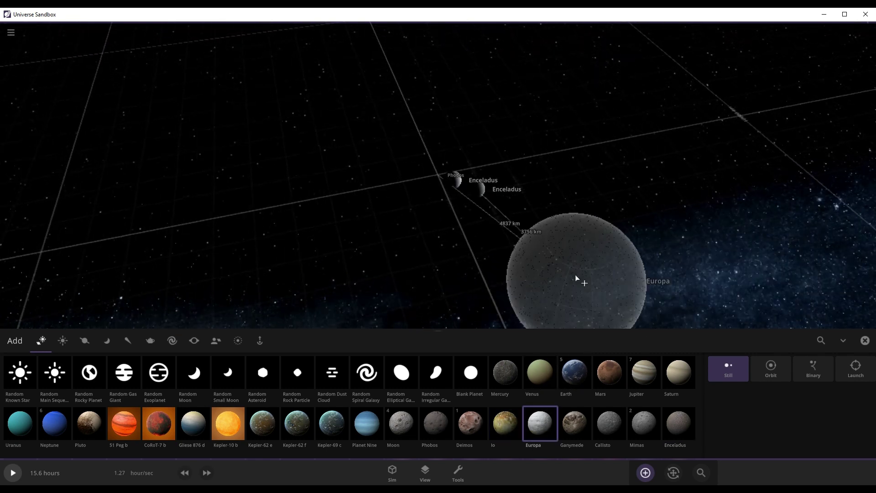
{"action": "left_click", "coordinate": [570, 218]}
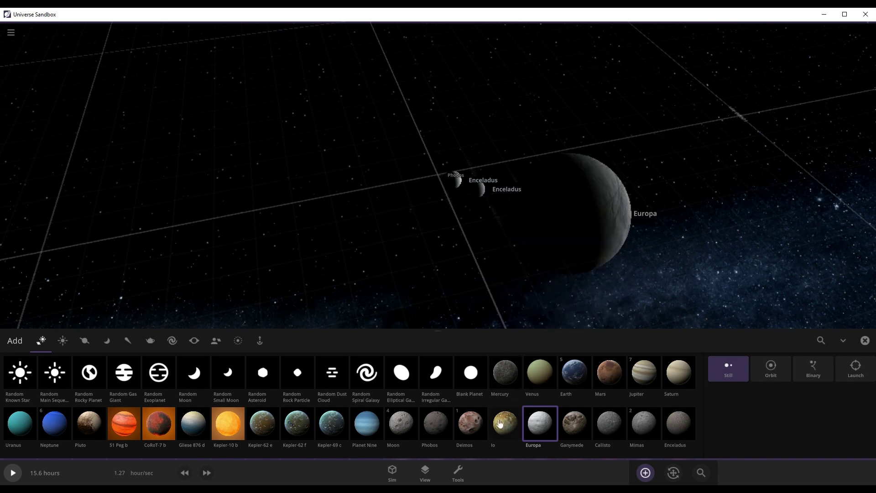
- Add Io and the Moon as still objects in line after Europa
{"action": "left_click", "coordinate": [506, 424]}
{"action": "scroll", "coordinate": [593, 283], "scroll_direction": "down", "scroll_amount": 3}
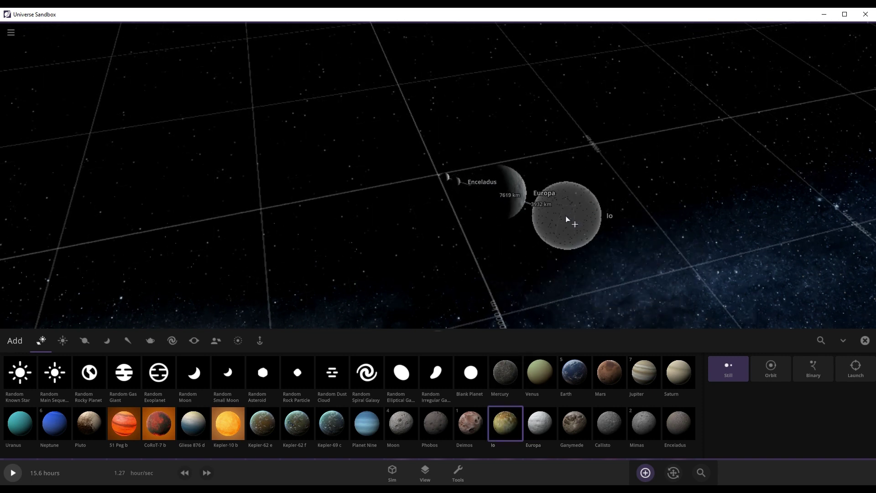
{"action": "left_click", "coordinate": [402, 424]}
{"action": "scroll", "coordinate": [593, 265], "scroll_direction": "down", "scroll_amount": 3}
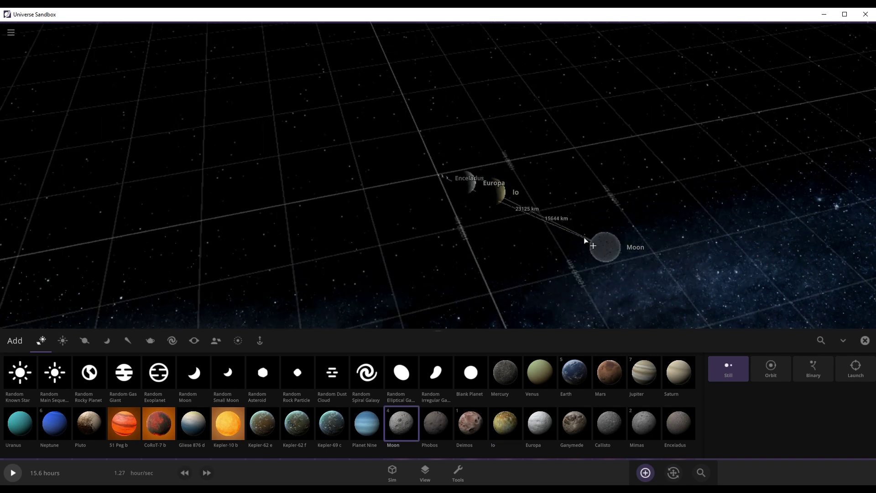
{"action": "scroll", "coordinate": [547, 220], "scroll_direction": "up", "scroll_amount": 3}
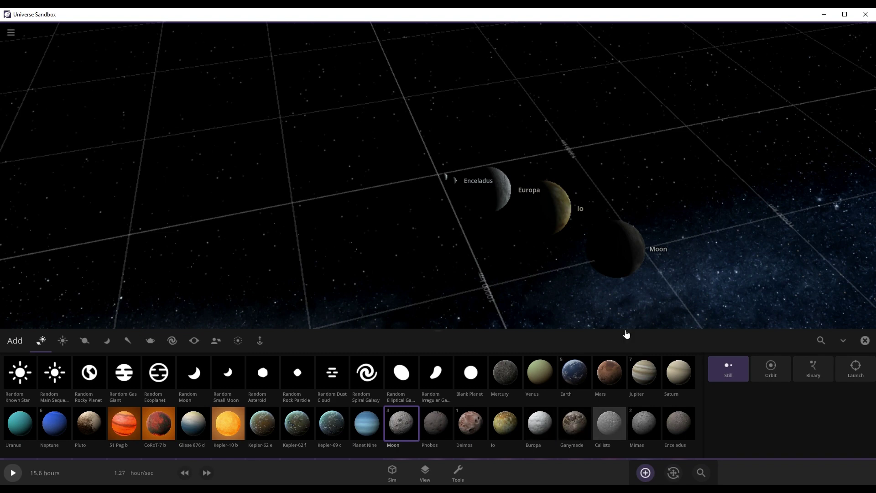
- Add Callisto as a still object at the end of the row, beyond the Moon
{"action": "left_click", "coordinate": [609, 423]}
{"action": "scroll", "coordinate": [680, 265], "scroll_direction": "down", "scroll_amount": 3}
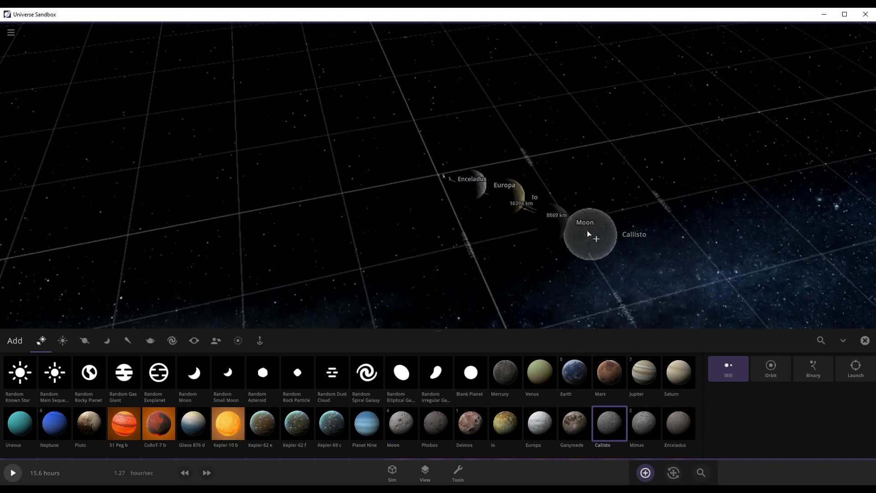
{"action": "scroll", "coordinate": [586, 238], "scroll_direction": "up", "scroll_amount": 5}
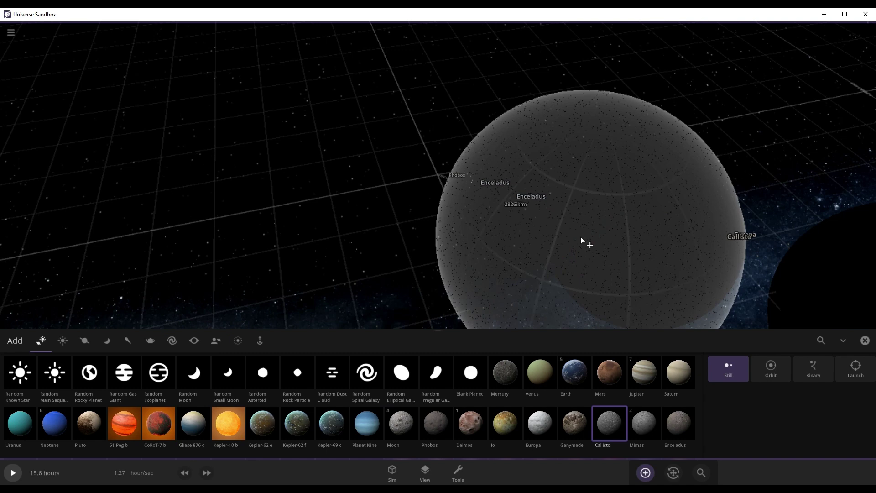
{"action": "scroll", "coordinate": [581, 239], "scroll_direction": "down", "scroll_amount": 4}
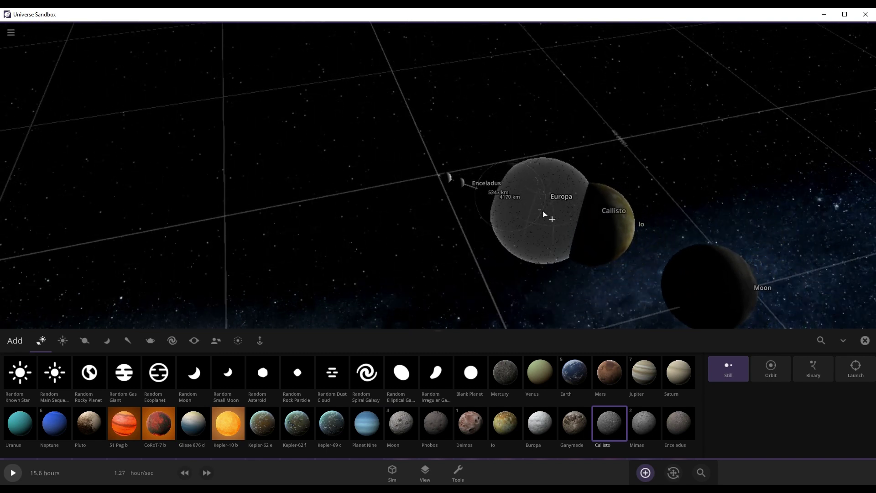
{"action": "scroll", "coordinate": [543, 213], "scroll_direction": "down", "scroll_amount": 3}
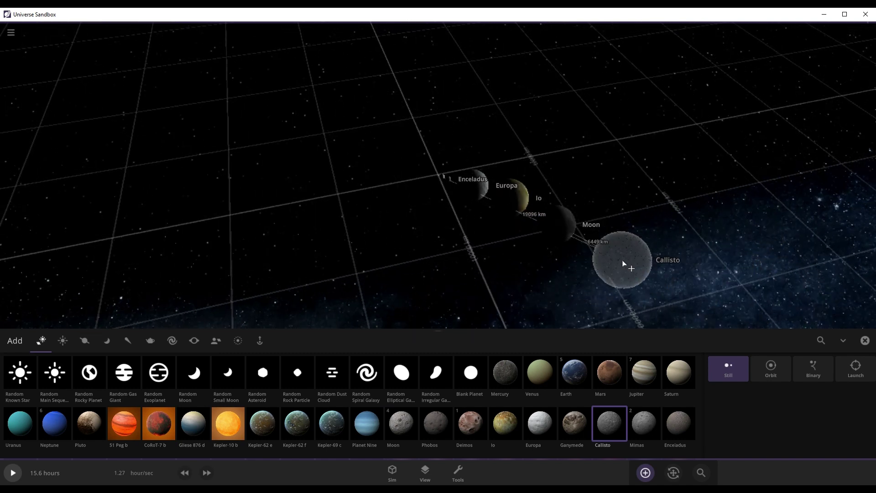
- Delete the Moon and Io from between Europa and Callisto
{"action": "left_click", "coordinate": [865, 341]}
{"action": "scroll", "coordinate": [621, 308], "scroll_direction": "up", "scroll_amount": 5}
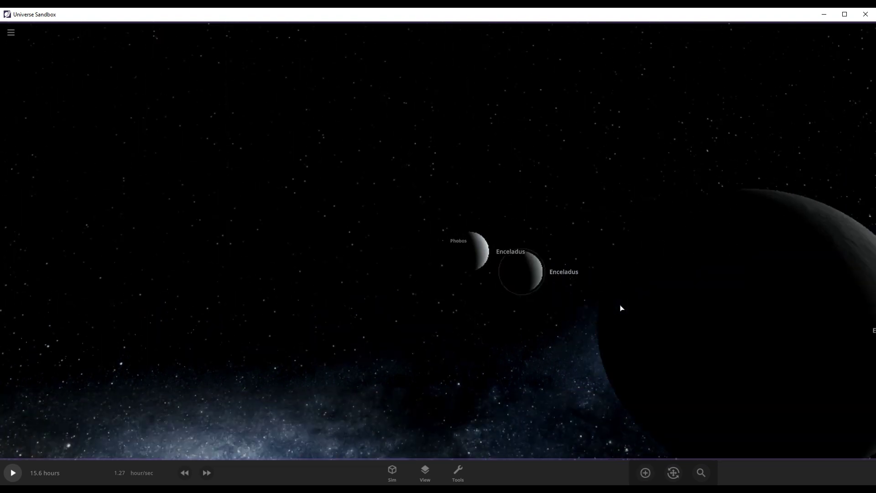
{"action": "scroll", "coordinate": [636, 311], "scroll_direction": "down", "scroll_amount": 5}
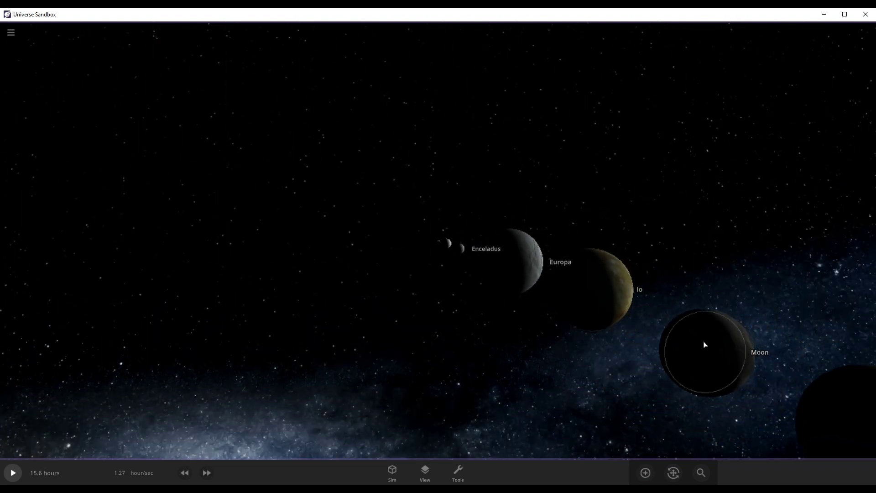
{"action": "left_click_drag", "start_coordinate": [666, 372], "coordinate": [695, 329]}
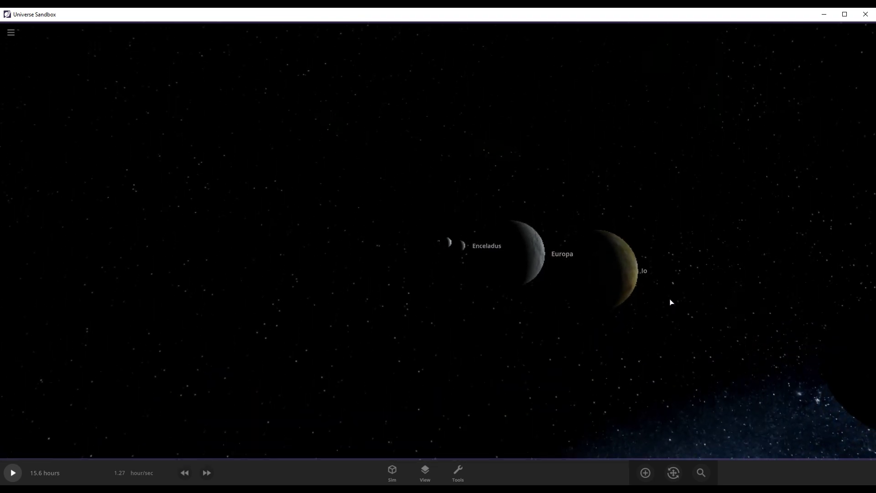
{"action": "left_click_drag", "start_coordinate": [536, 332], "coordinate": [526, 362]}
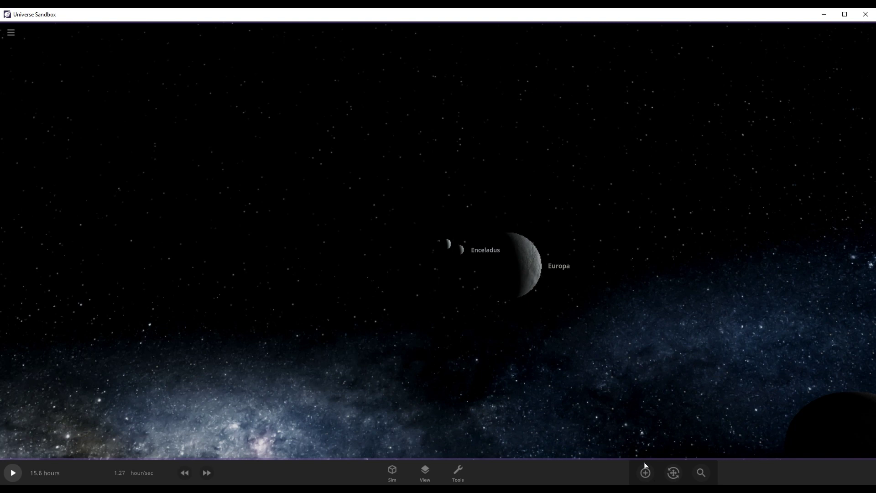
- Add the Moon and Io as still objects between Europa and Callisto, with the Moon closer to Europa
{"action": "left_click", "coordinate": [646, 473]}
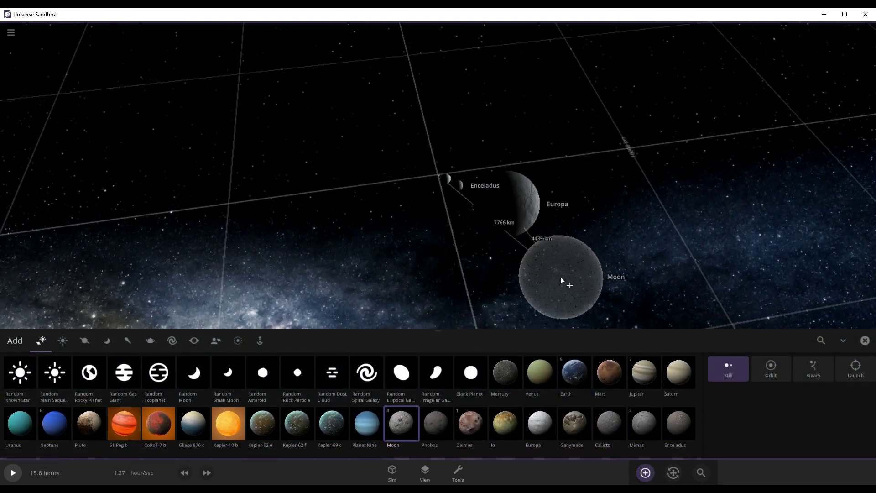
{"action": "left_click", "coordinate": [505, 424]}
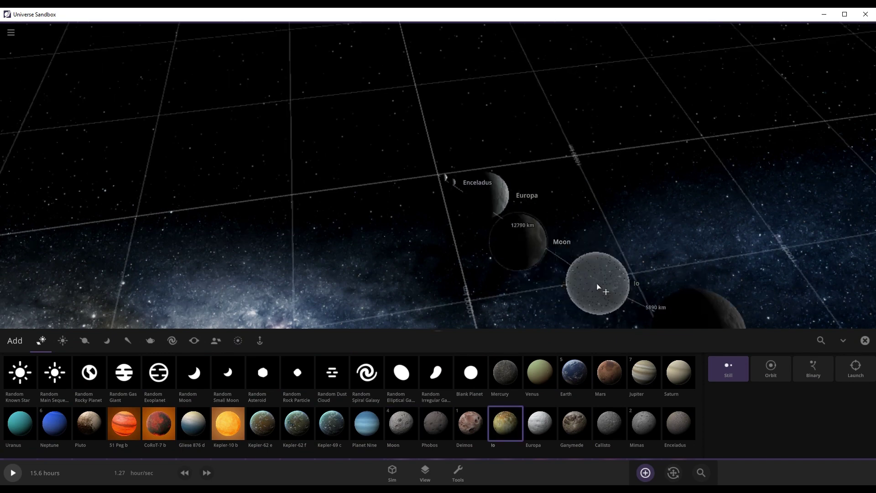
- Add Ganymede as a still object at the end of the row, beyond Callisto
{"action": "scroll", "coordinate": [601, 288], "scroll_direction": "down", "scroll_amount": 4}
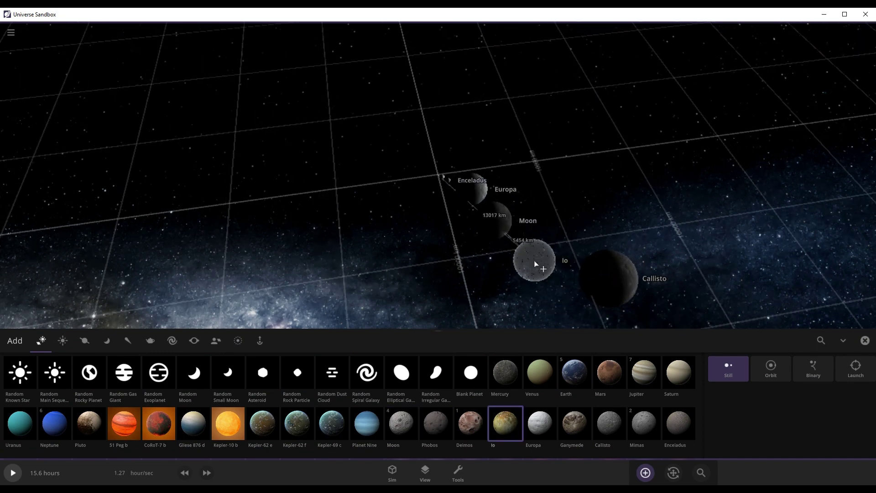
{"action": "left_click", "coordinate": [574, 424]}
{"action": "scroll", "coordinate": [630, 278], "scroll_direction": "down", "scroll_amount": 3}
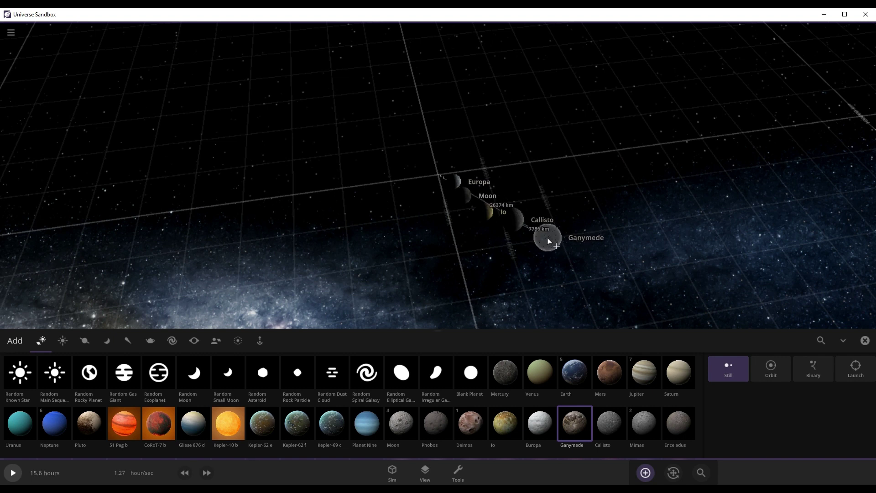
- Add Pluto as a still object next to Europa and the two Enceladus moons
{"action": "scroll", "coordinate": [470, 378], "scroll_direction": "down", "scroll_amount": 1}
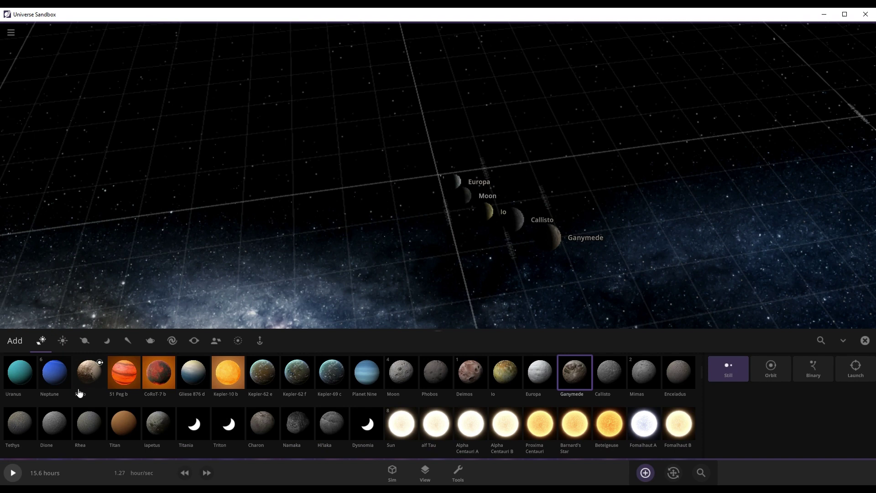
{"action": "left_click", "coordinate": [89, 372]}
{"action": "scroll", "coordinate": [475, 223], "scroll_direction": "up", "scroll_amount": 5}
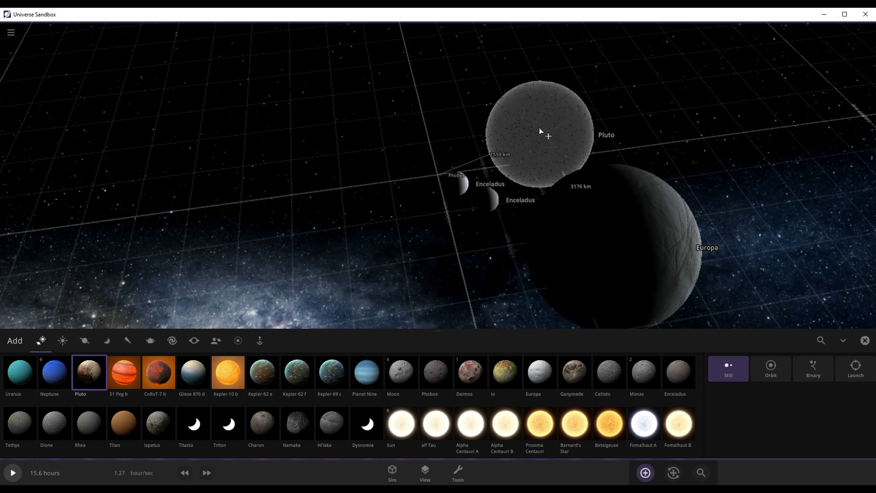
{"action": "left_click", "coordinate": [549, 136]}
- Add Titan as a still object between Callisto and Ganymede
{"action": "scroll", "coordinate": [673, 264], "scroll_direction": "down", "scroll_amount": 6}
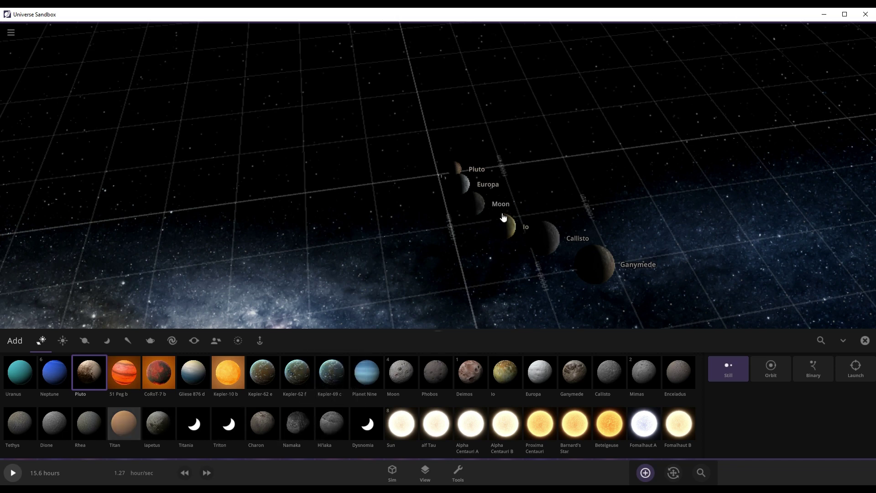
{"action": "left_click", "coordinate": [123, 423]}
{"action": "scroll", "coordinate": [570, 264], "scroll_direction": "up", "scroll_amount": 3}
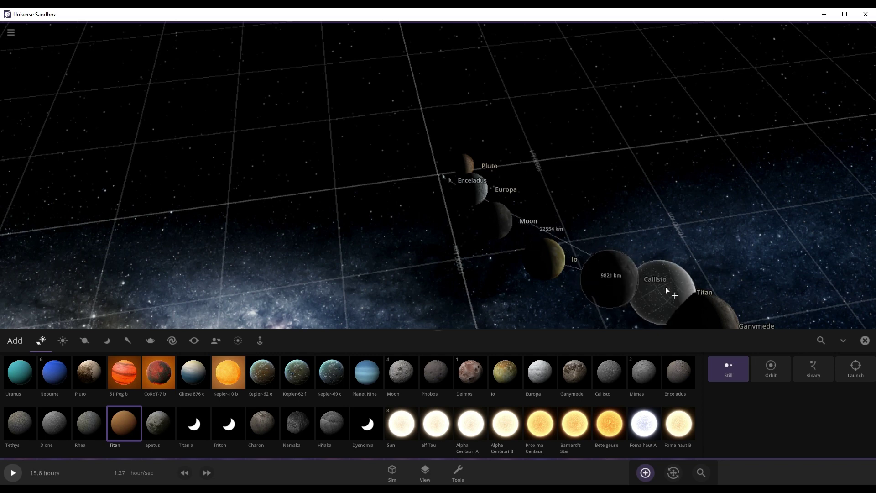
{"action": "scroll", "coordinate": [666, 291], "scroll_direction": "down", "scroll_amount": 2}
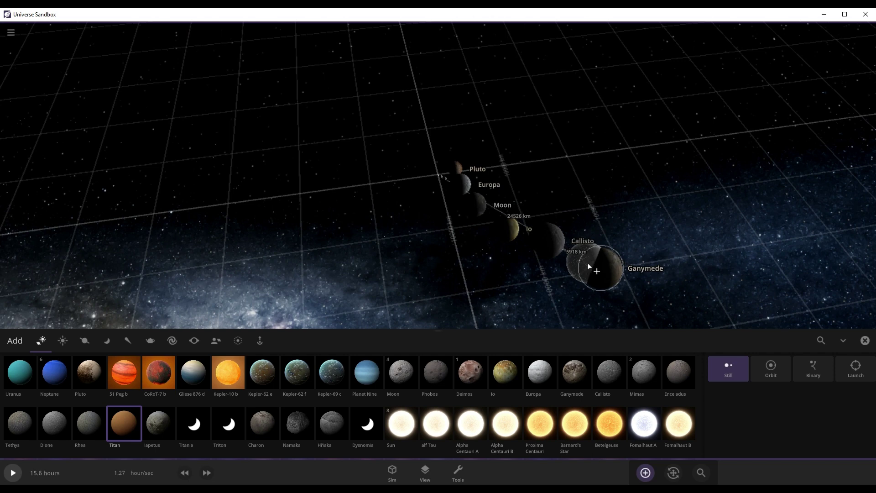
- Delete the Ganymede that overlaps Titan and add Ganymede again as a still object just beyond Titan
{"action": "left_click", "coordinate": [866, 341]}
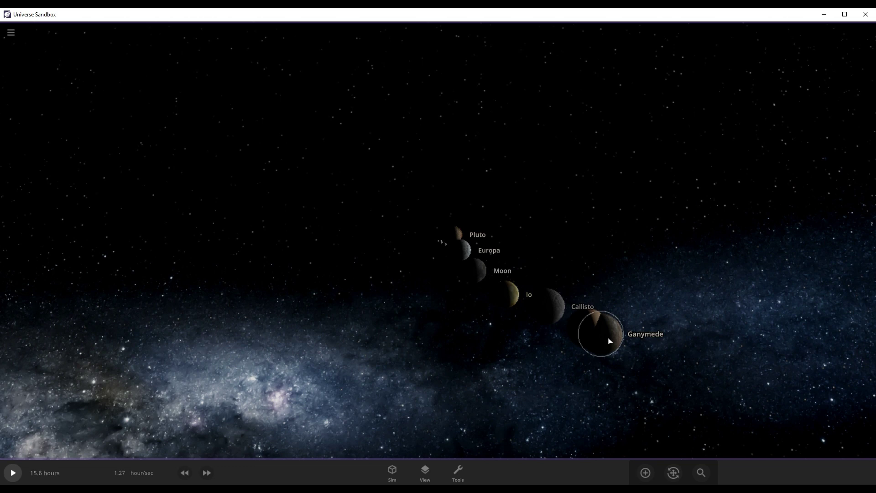
{"action": "left_click", "coordinate": [645, 474]}
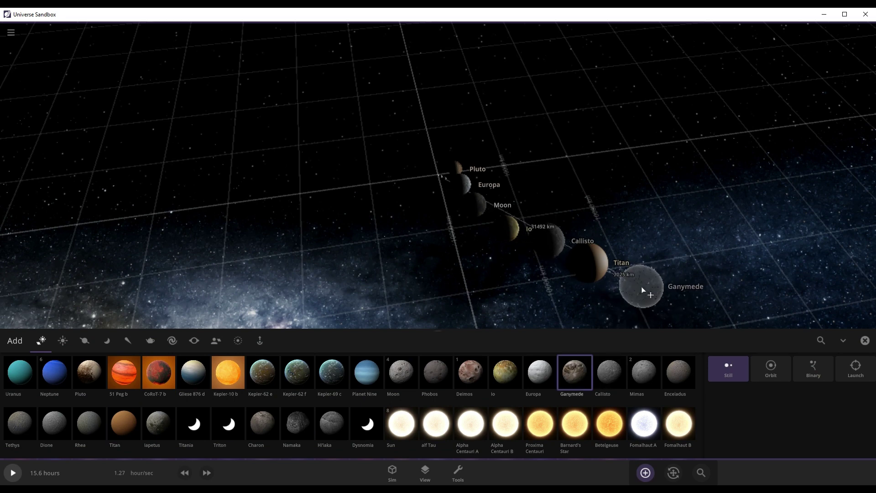
{"action": "left_click", "coordinate": [643, 289]}
- Add Mercury and two copies of Venus as still objects in line beyond Ganymede
{"action": "scroll", "coordinate": [676, 282], "scroll_direction": "down", "scroll_amount": 2}
{"action": "scroll", "coordinate": [661, 283], "scroll_direction": "down", "scroll_amount": 1}
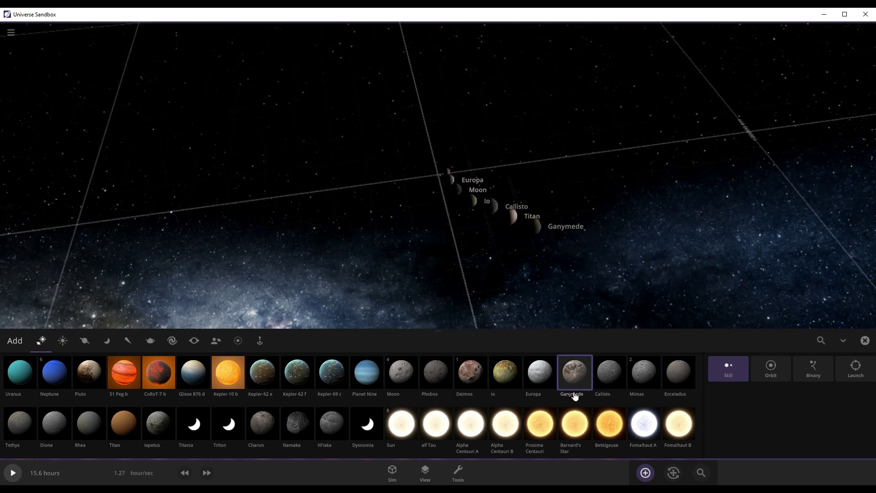
{"action": "scroll", "coordinate": [575, 396], "scroll_direction": "up", "scroll_amount": 2}
{"action": "left_click", "coordinate": [505, 383]}
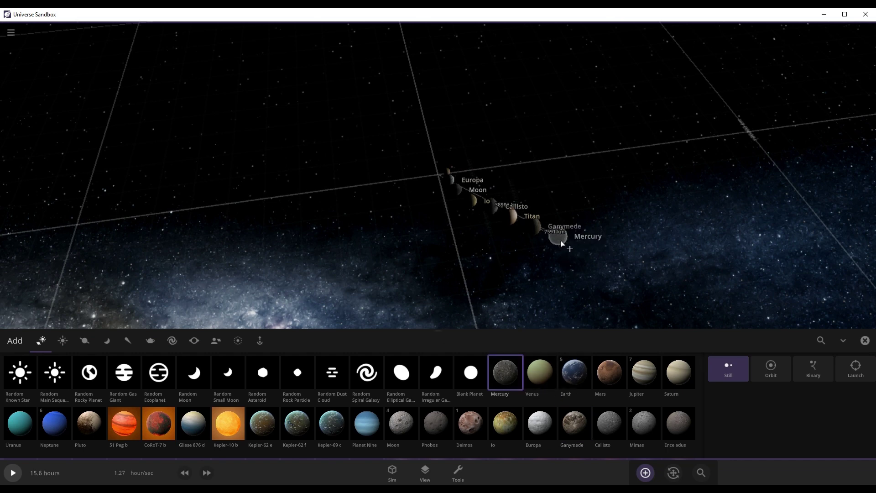
{"action": "scroll", "coordinate": [593, 260], "scroll_direction": "up", "scroll_amount": 3}
{"action": "scroll", "coordinate": [597, 261], "scroll_direction": "down", "scroll_amount": 2}
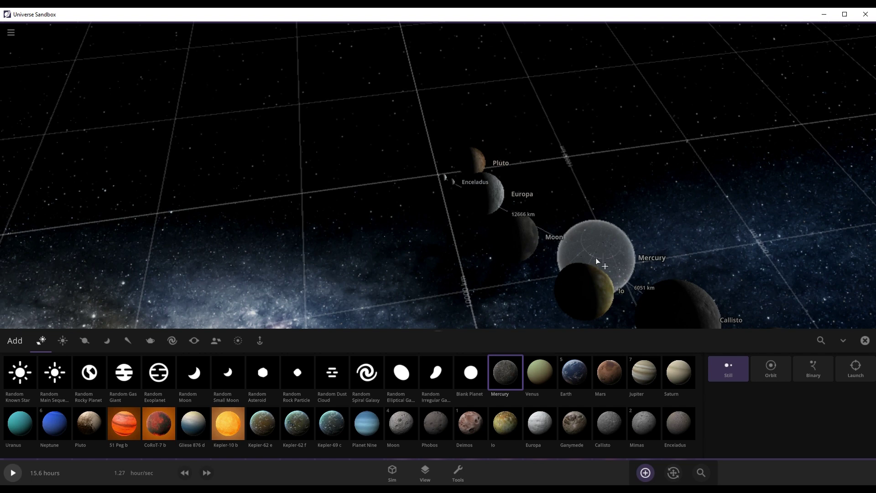
{"action": "scroll", "coordinate": [597, 261], "scroll_direction": "down", "scroll_amount": 4}
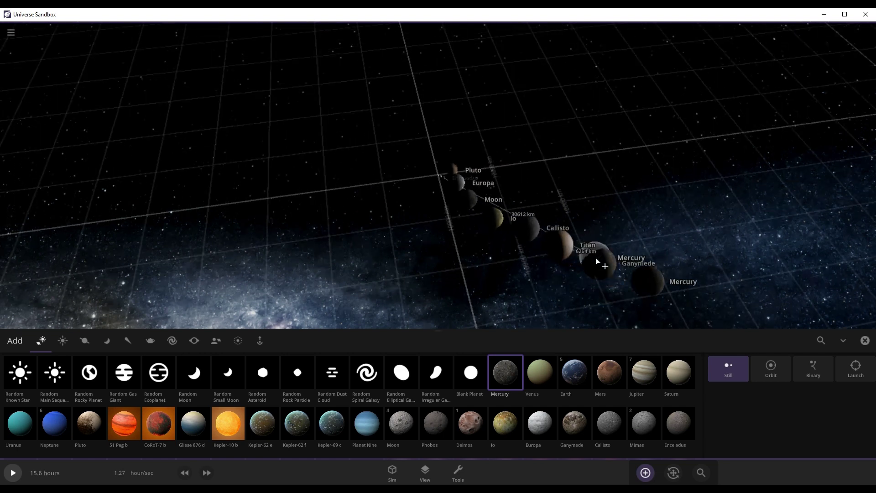
{"action": "left_click", "coordinate": [551, 375]}
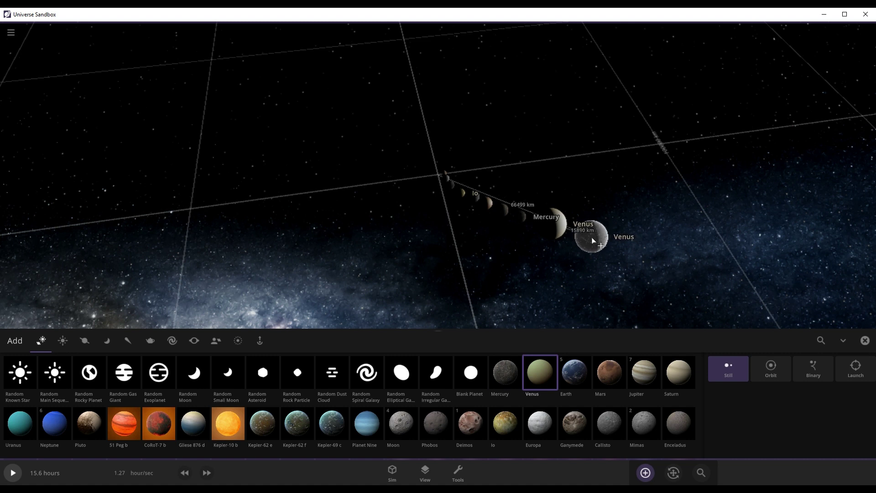
{"action": "left_click", "coordinate": [594, 240]}
{"action": "left_click", "coordinate": [332, 423]}
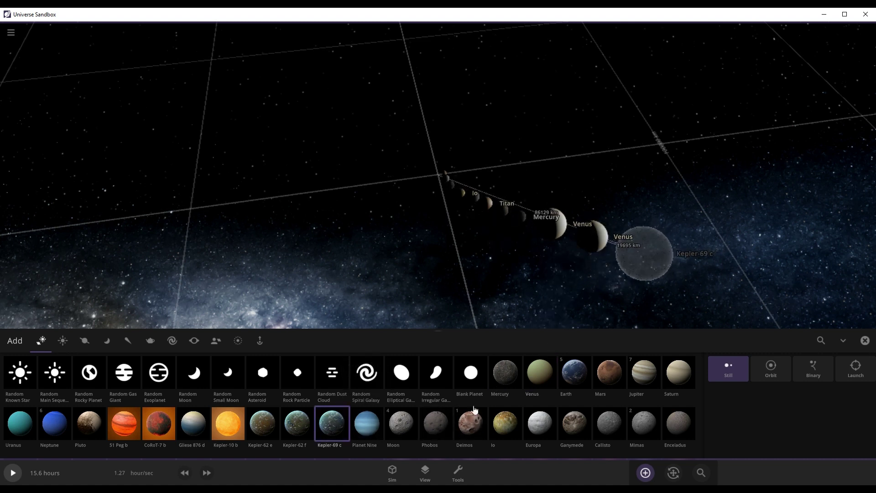
{"action": "left_click", "coordinate": [306, 429]}
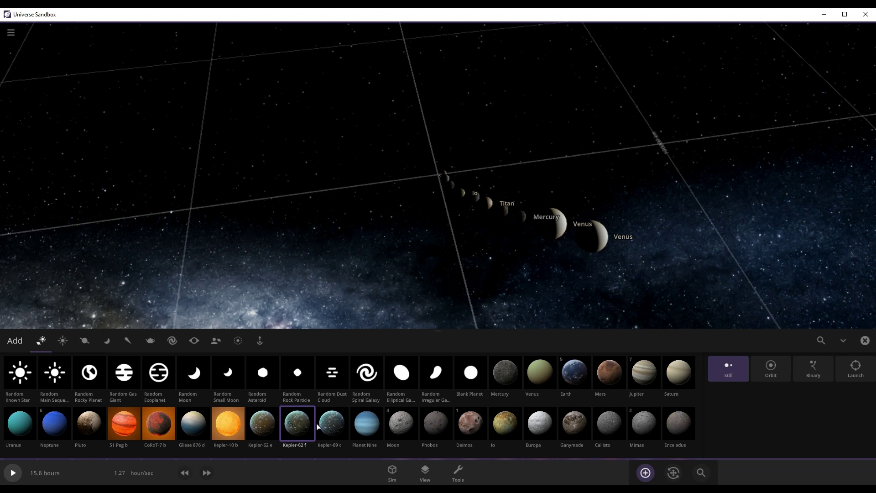
{"action": "left_click", "coordinate": [276, 431]}
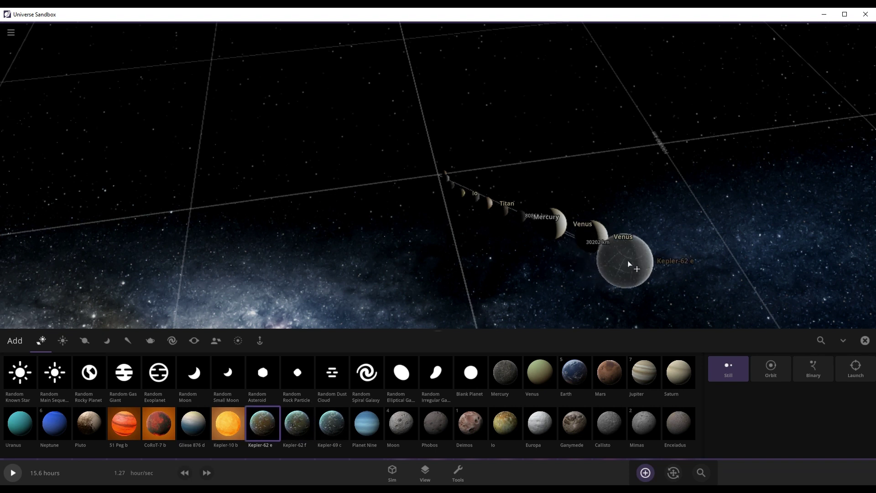
{"action": "left_click", "coordinate": [304, 424]}
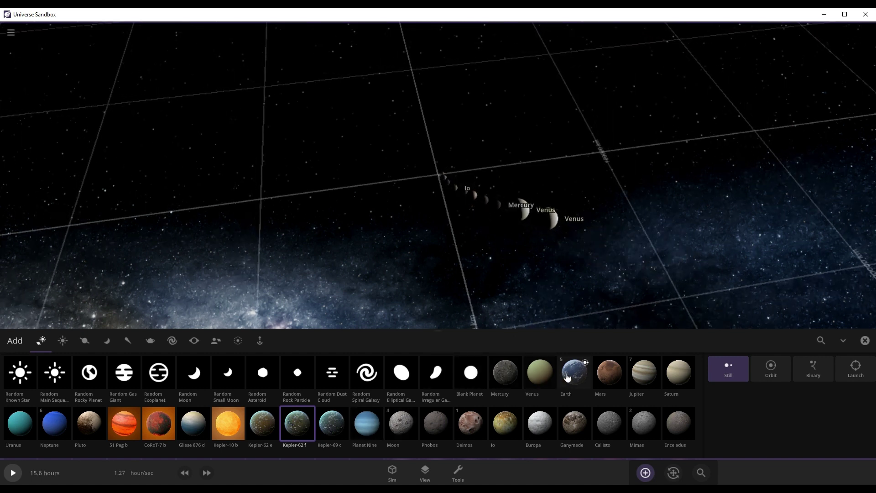
- Add Earth and Kepler-62 f as still objects in line beyond the second Venus
{"action": "left_click", "coordinate": [577, 364]}
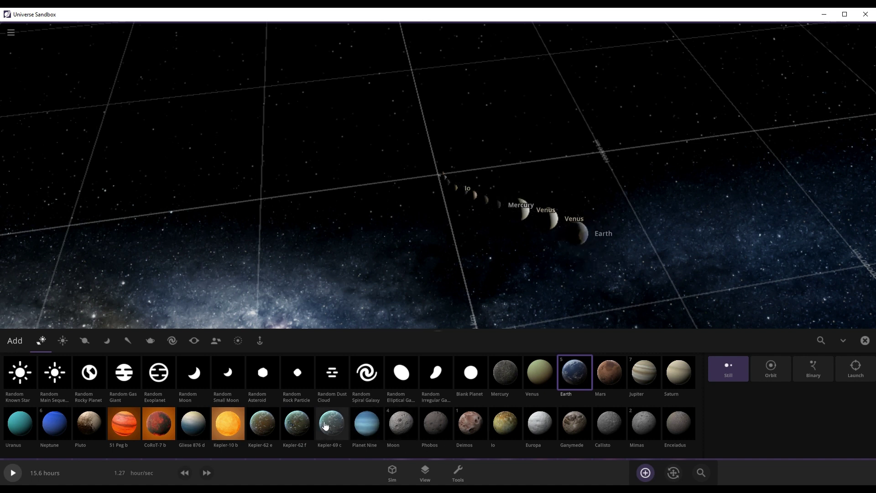
{"action": "left_click", "coordinate": [338, 411]}
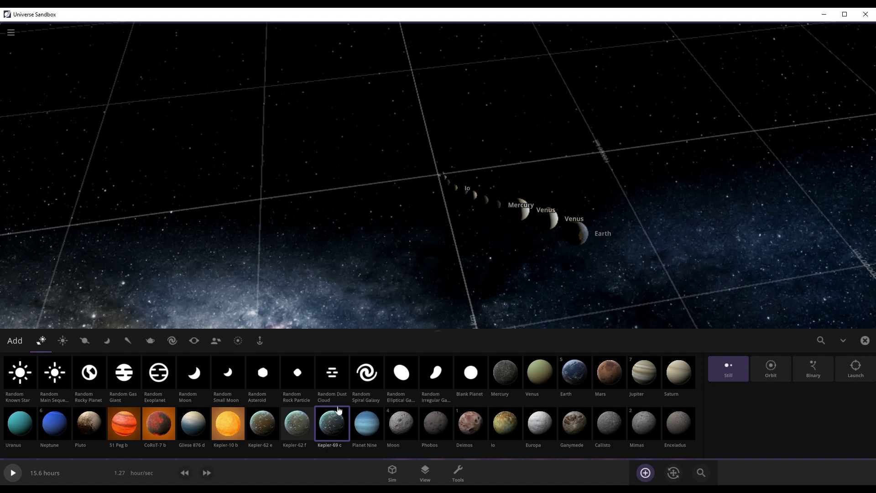
{"action": "left_click", "coordinate": [297, 423]}
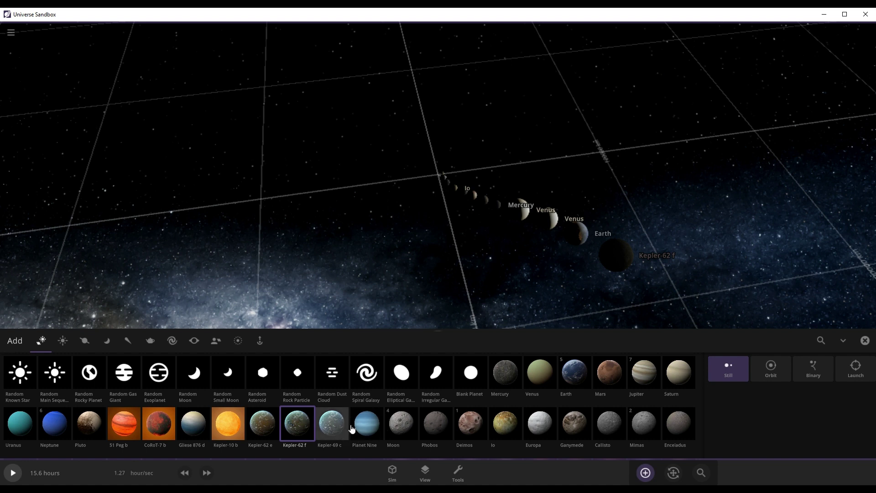
- Try Kepler-69 c as a still object beyond Kepler-62 f, compare it with Kepler-62 e, and delete it
{"action": "left_click", "coordinate": [332, 426]}
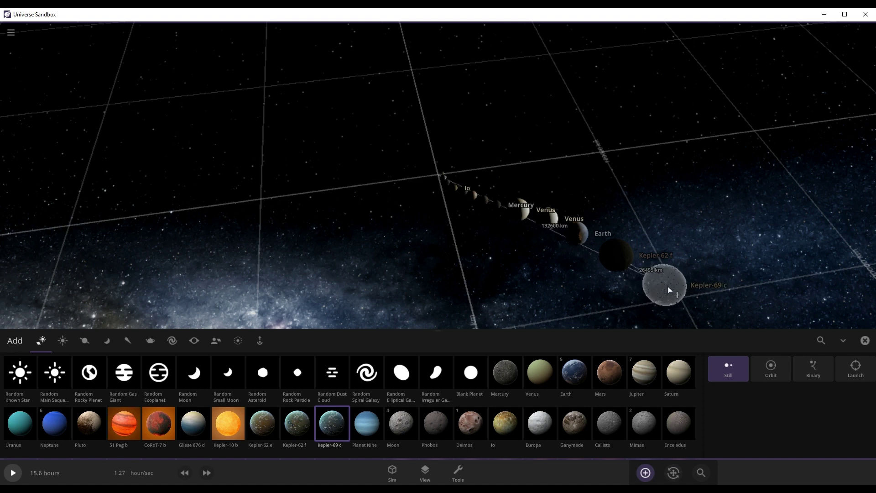
{"action": "left_click", "coordinate": [262, 423]}
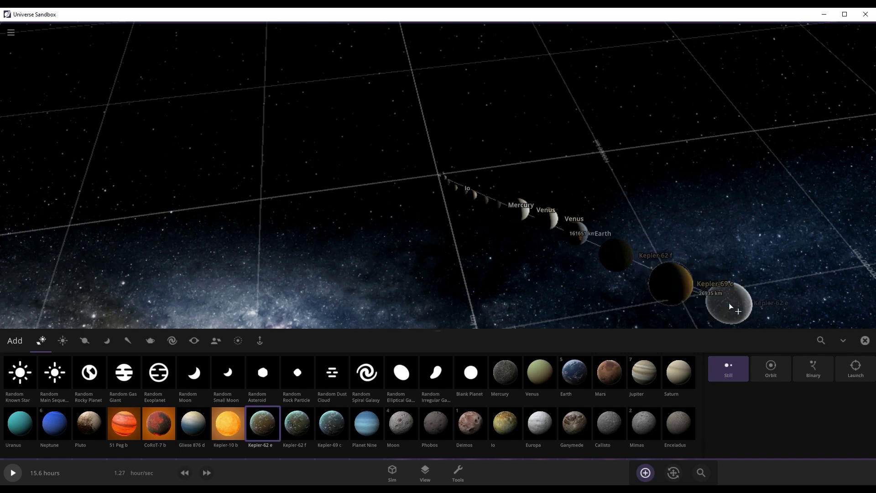
{"action": "left_click", "coordinate": [863, 340]}
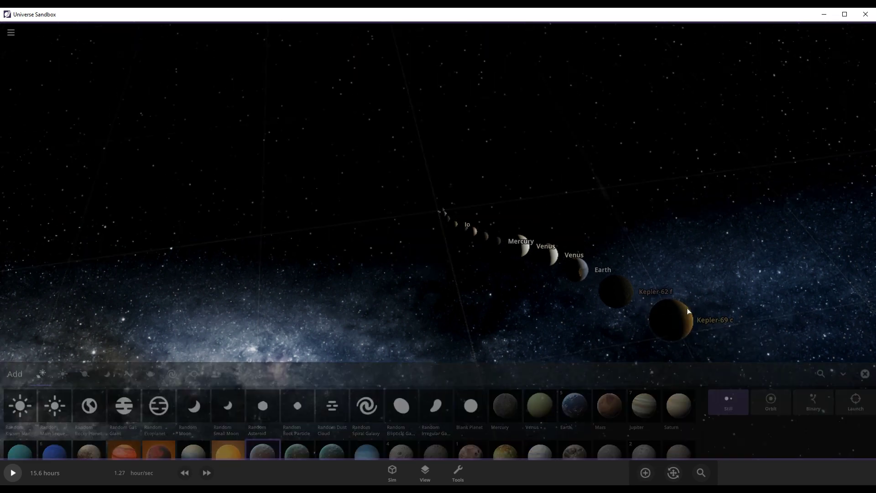
{"action": "key", "text": "Delete"}
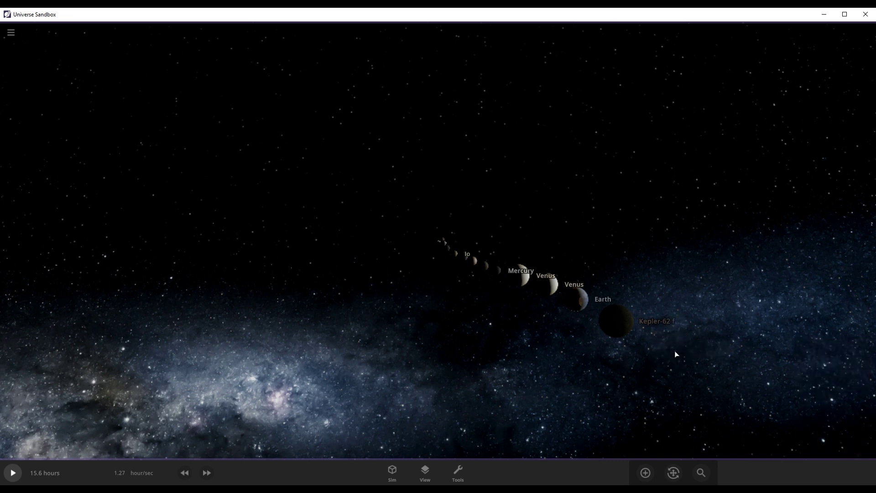
- Add Kepler-62 e and Kepler-69 c as still objects beyond Kepler-62 f, with Kepler-62 e first
{"action": "left_click", "coordinate": [652, 472]}
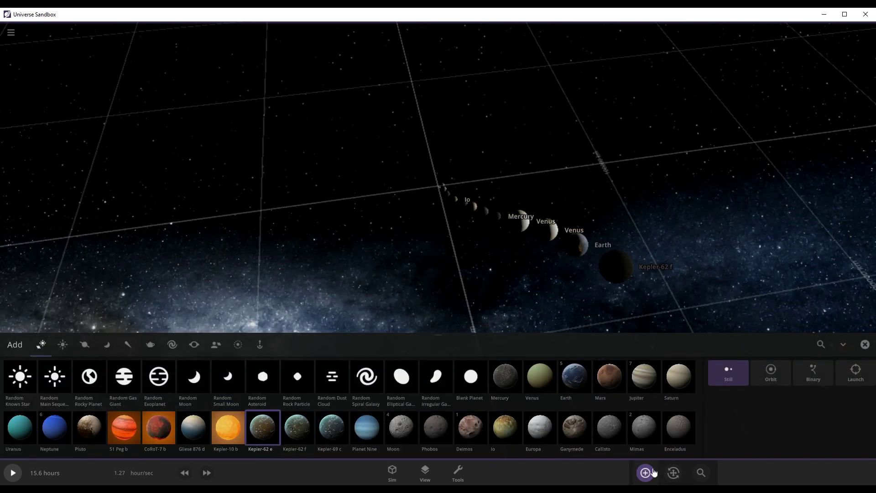
{"action": "left_click", "coordinate": [259, 440]}
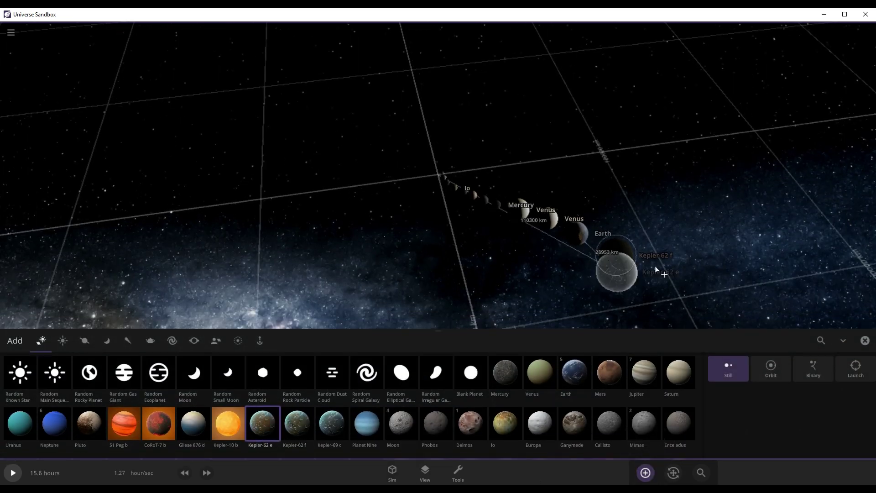
{"action": "left_click", "coordinate": [673, 287]}
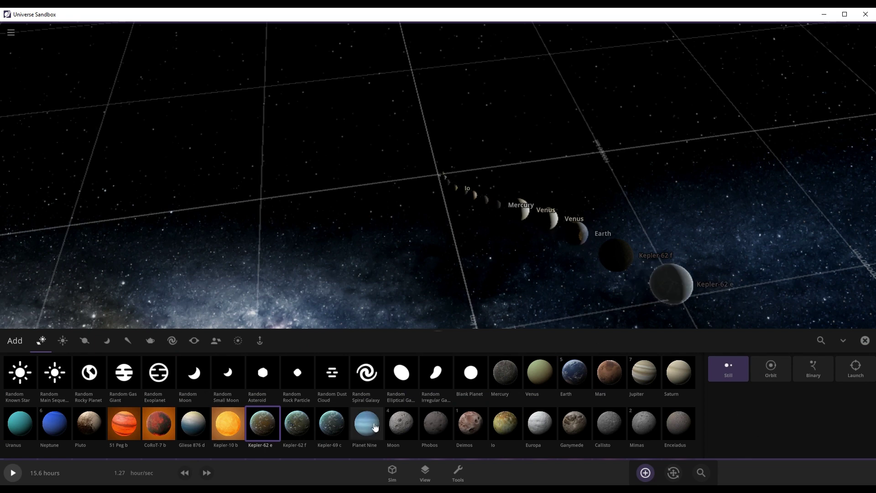
{"action": "left_click", "coordinate": [331, 424]}
{"action": "scroll", "coordinate": [613, 321], "scroll_direction": "down", "scroll_amount": 5}
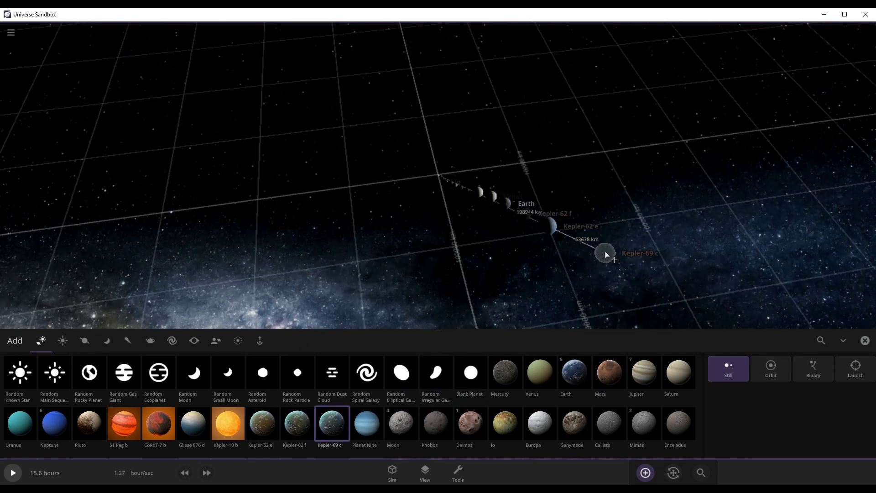
{"action": "left_click", "coordinate": [570, 250]}
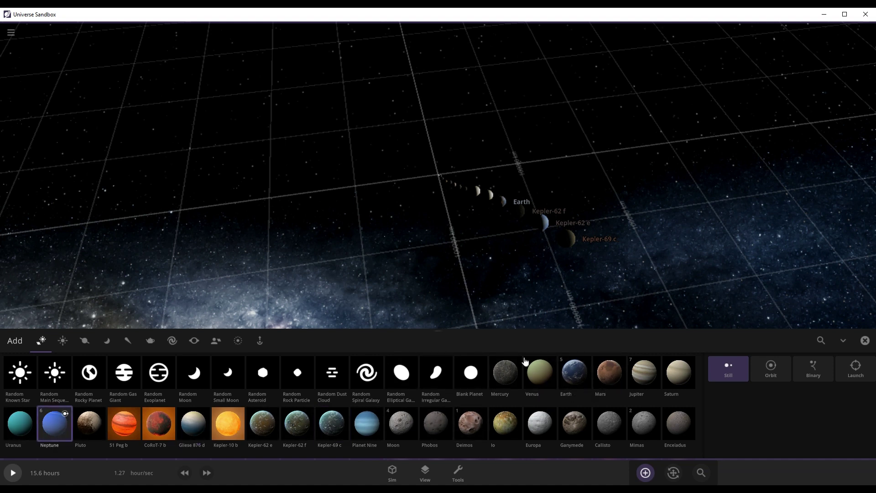
- Add Neptune and Uranus as still objects in line beyond Kepler-69 c
{"action": "left_click", "coordinate": [611, 264]}
{"action": "left_click", "coordinate": [20, 423]}
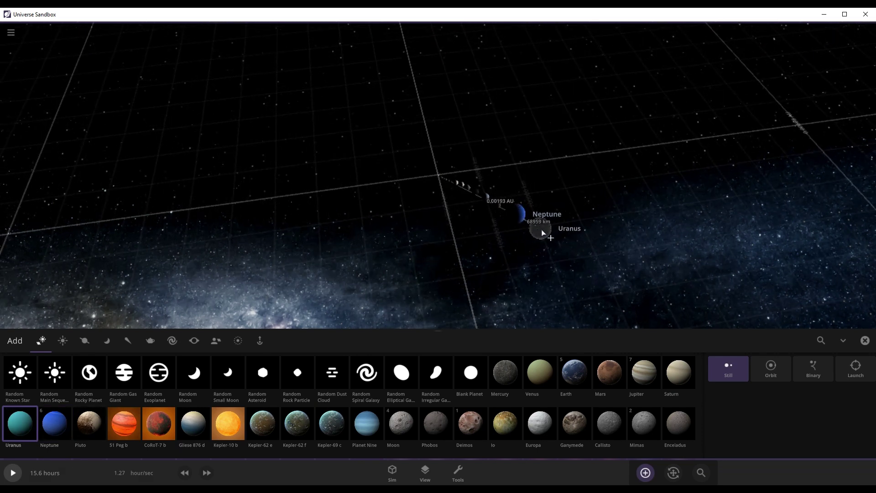
{"action": "left_click", "coordinate": [547, 234]}
- Add Saturn and Jupiter as still objects beyond Uranus, with Jupiter at the end of the row
{"action": "left_click", "coordinate": [679, 373]}
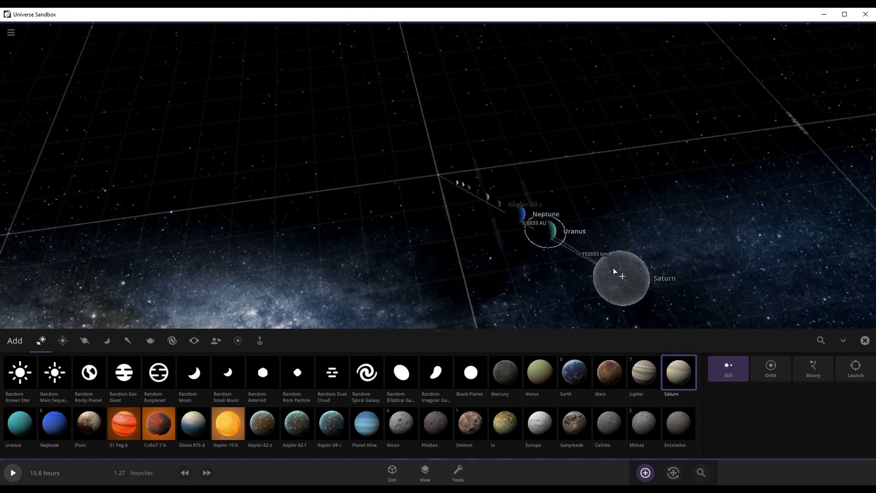
{"action": "left_click", "coordinate": [624, 323]}
{"action": "left_click", "coordinate": [644, 372]}
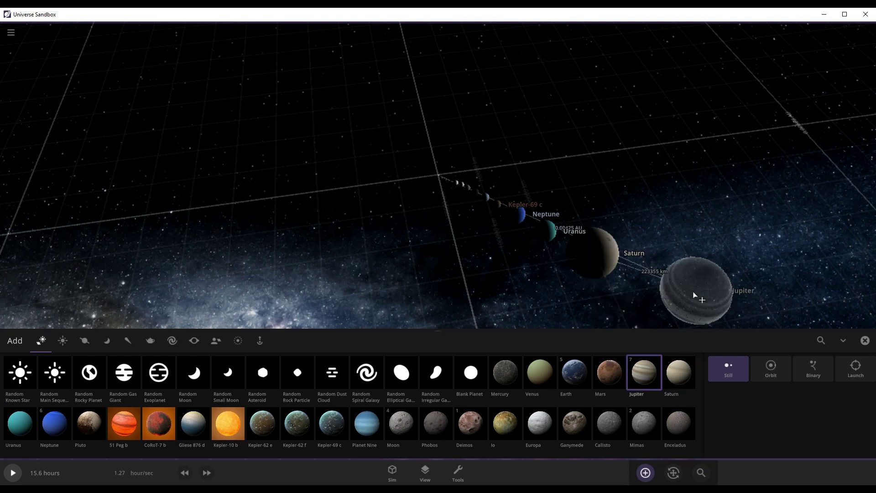
{"action": "left_click", "coordinate": [670, 296]}
- Add the Sun as a still object at the end of the row, beyond Jupiter
{"action": "scroll", "coordinate": [563, 391], "scroll_direction": "down", "scroll_amount": 2}
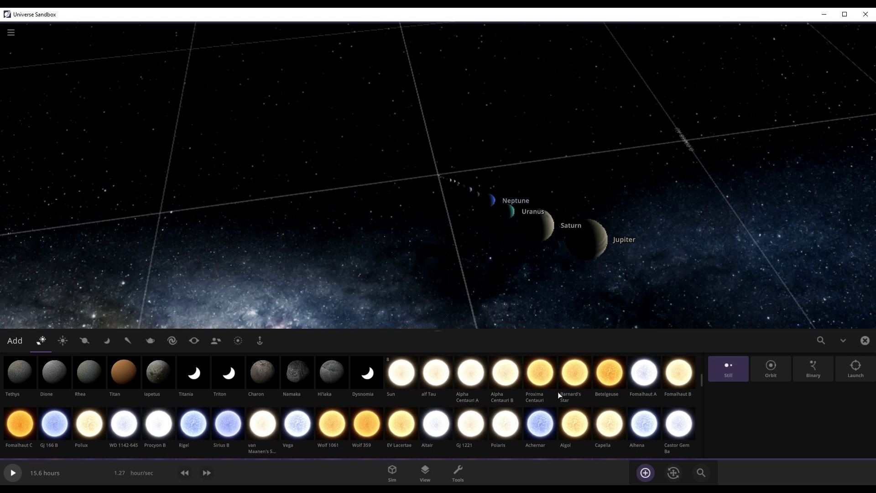
{"action": "scroll", "coordinate": [560, 392], "scroll_direction": "up", "scroll_amount": 1}
{"action": "left_click", "coordinate": [396, 429]}
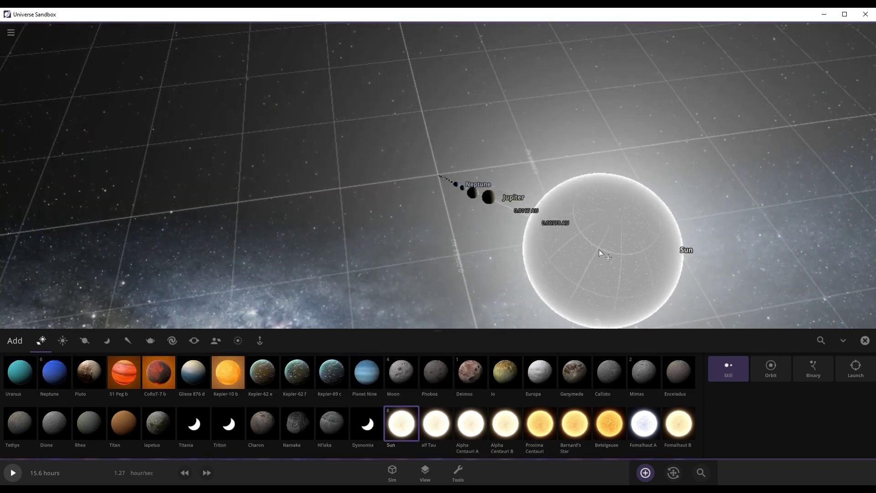
{"action": "left_click", "coordinate": [590, 245]}
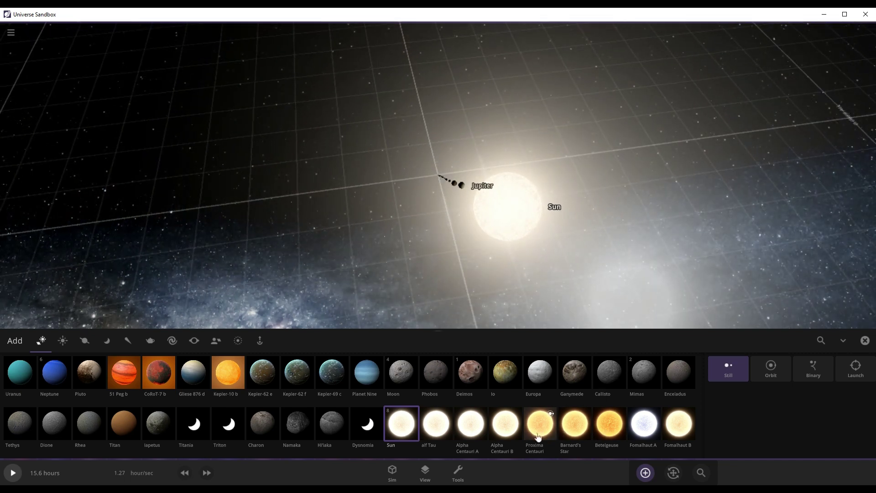
- Preview alf Tau, Alpha Centauri A and Alpha Centauri B beside the Sun, and delete the Sun from the row
{"action": "left_click", "coordinate": [436, 424]}
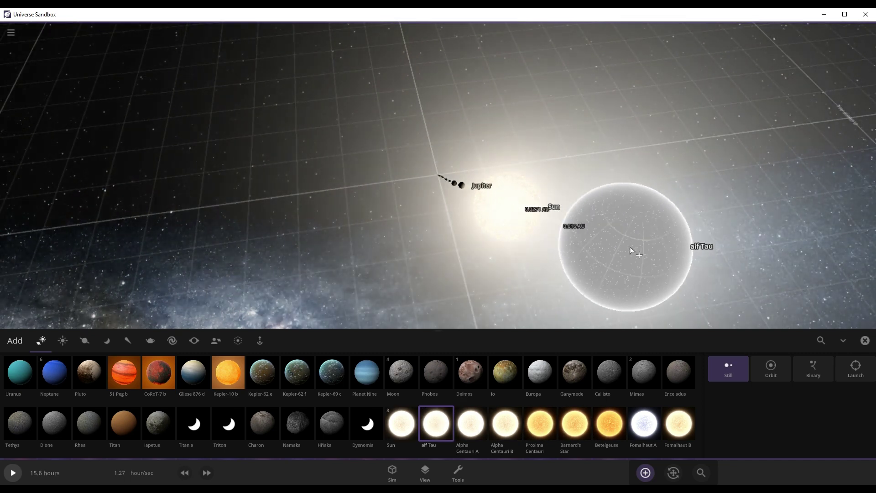
{"action": "scroll", "coordinate": [631, 242], "scroll_direction": "down", "scroll_amount": 3}
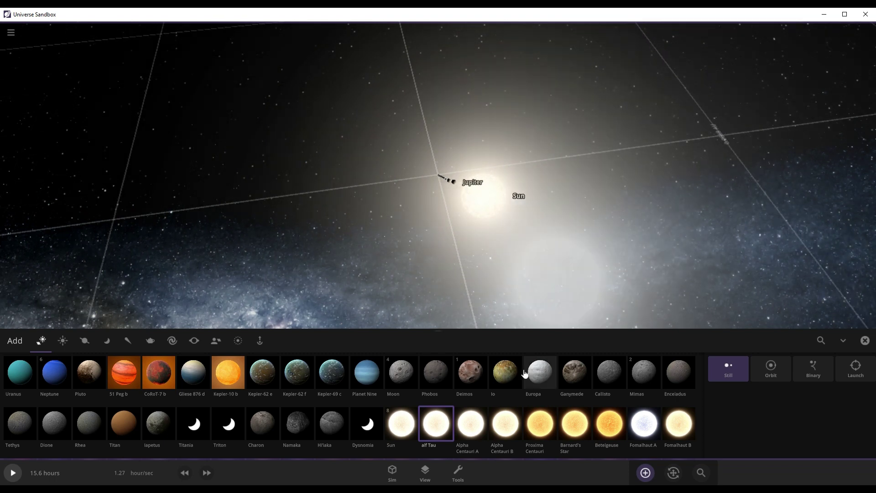
{"action": "left_click", "coordinate": [471, 424]}
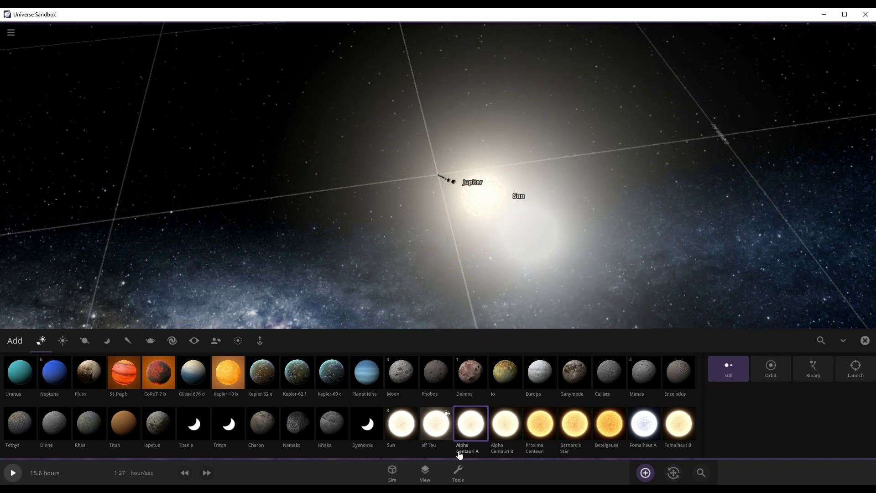
{"action": "left_click", "coordinate": [511, 429]}
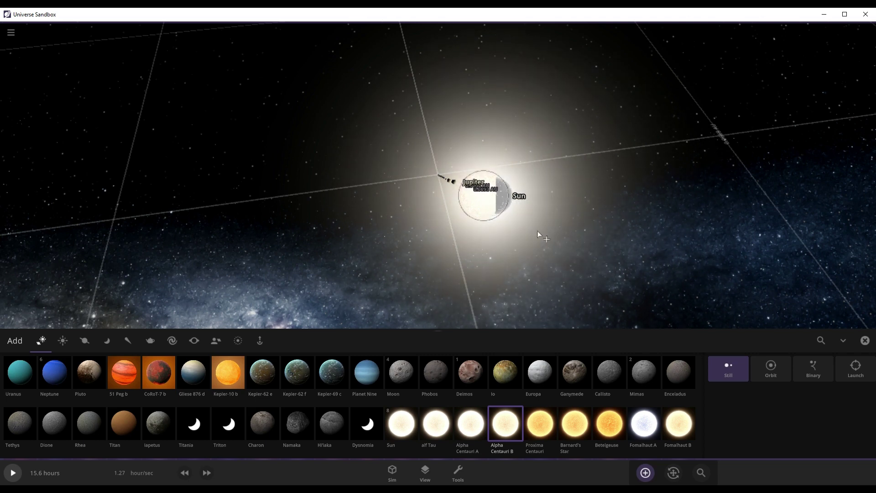
{"action": "left_click", "coordinate": [858, 338]}
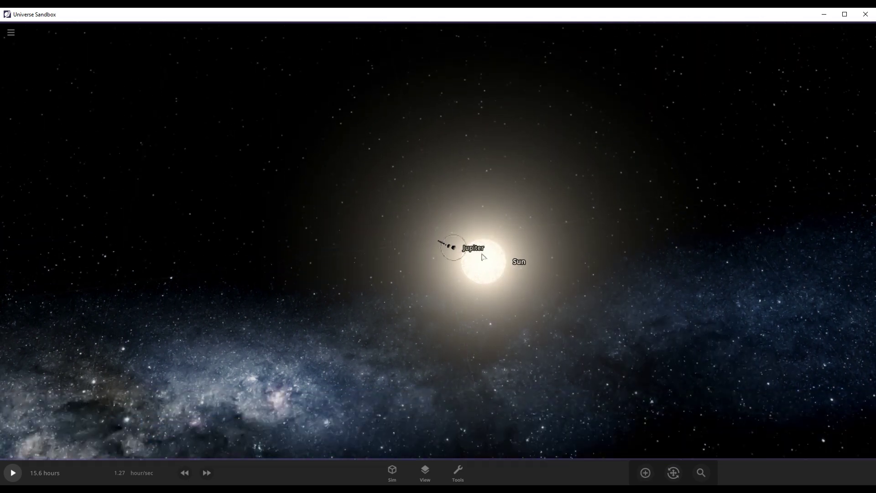
{"action": "key", "text": "Delete"}
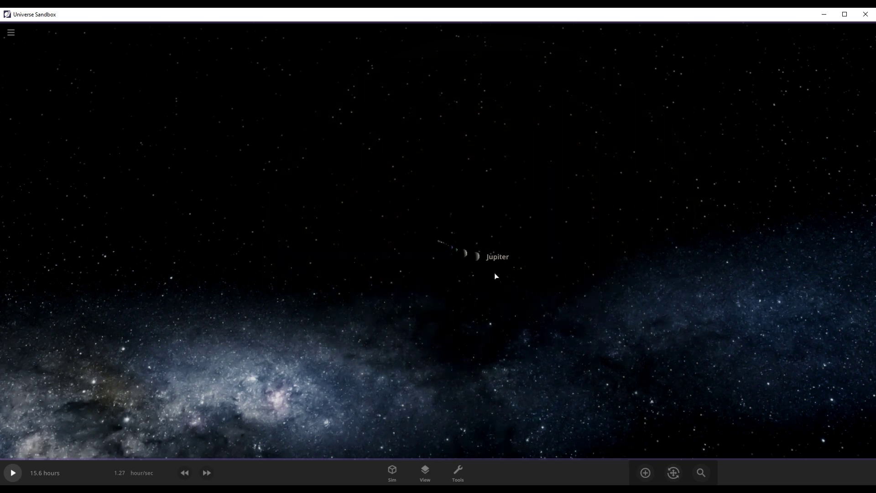
- Add Alpha Centauri B and the Sun as still objects in line beyond Jupiter
{"action": "left_click", "coordinate": [646, 473]}
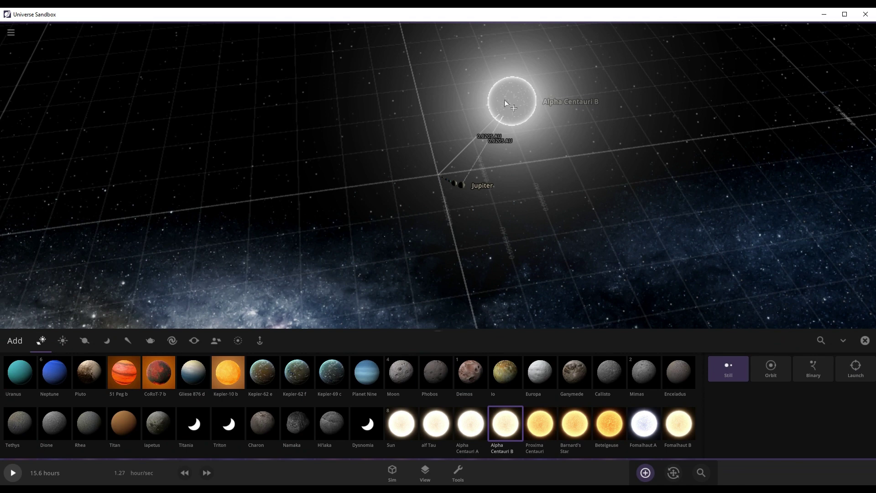
{"action": "left_click", "coordinate": [505, 208]}
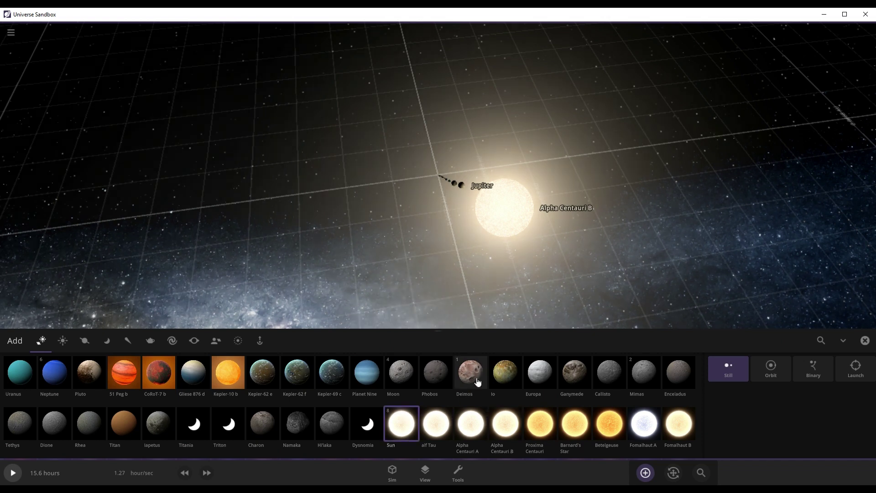
{"action": "left_click", "coordinate": [402, 425]}
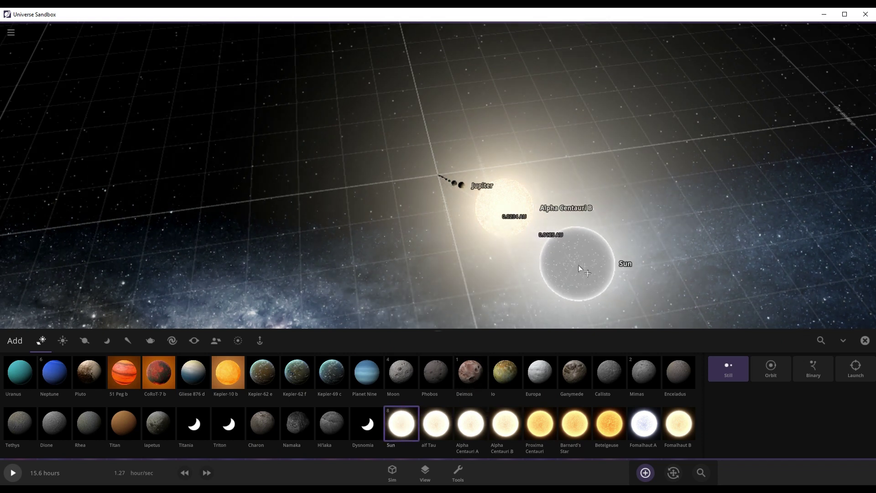
{"action": "left_click", "coordinate": [578, 266]}
{"action": "key", "text": "Escape"}
{"action": "key", "text": "Escape"}
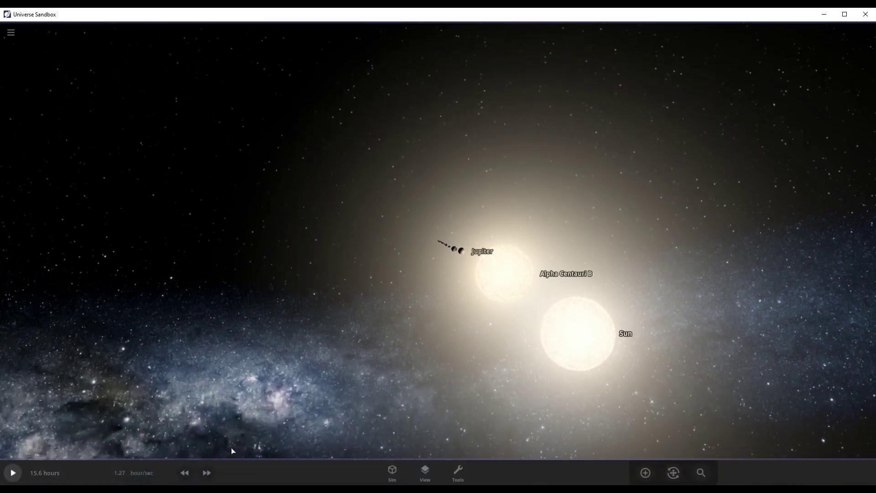
- Add Alpha Centauri A and alf Tau as still objects in line beyond the Sun
{"action": "left_click", "coordinate": [645, 472]}
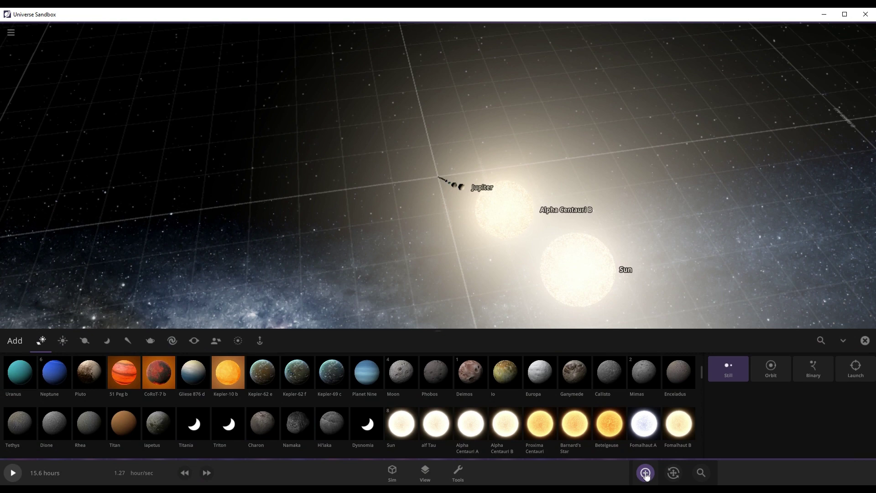
{"action": "left_click", "coordinate": [475, 440]}
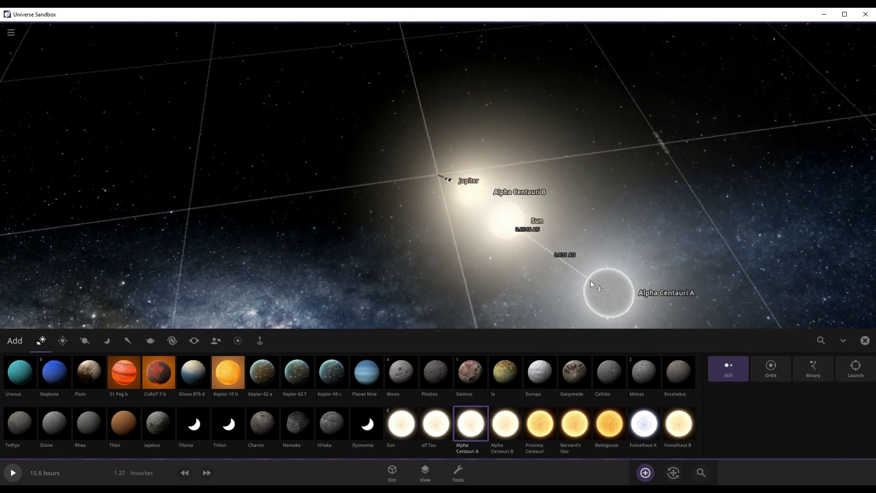
{"action": "left_click", "coordinate": [541, 242]}
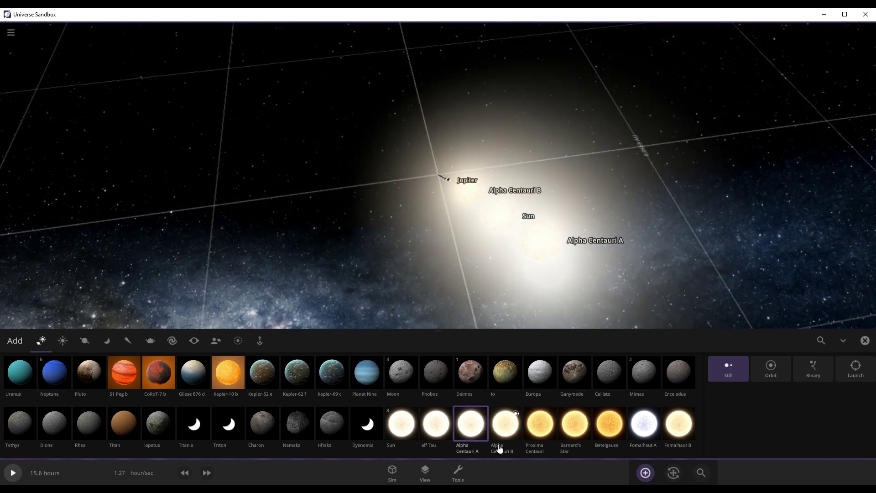
{"action": "left_click", "coordinate": [423, 431]}
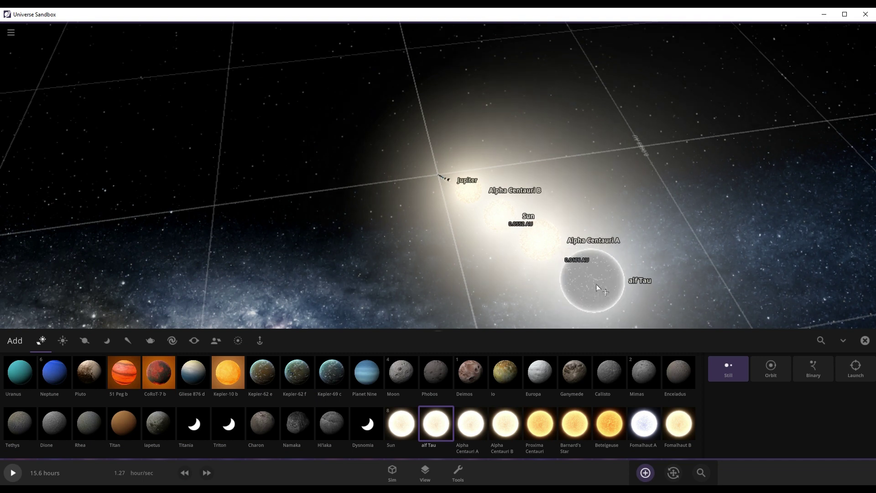
{"action": "left_click", "coordinate": [603, 290]}
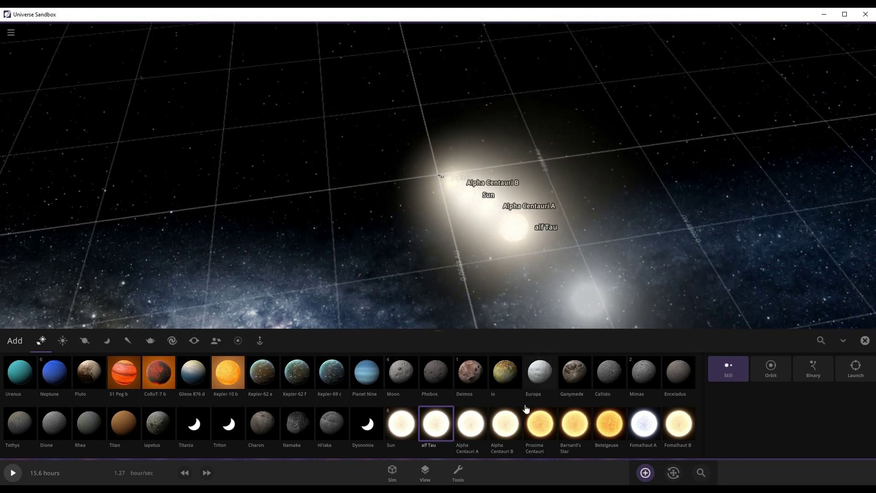
- Add Proxima Centauri as a still object in the gap between Jupiter and Alpha Centauri B
{"action": "left_click", "coordinate": [540, 433]}
{"action": "scroll", "coordinate": [550, 246], "scroll_direction": "up", "scroll_amount": 6}
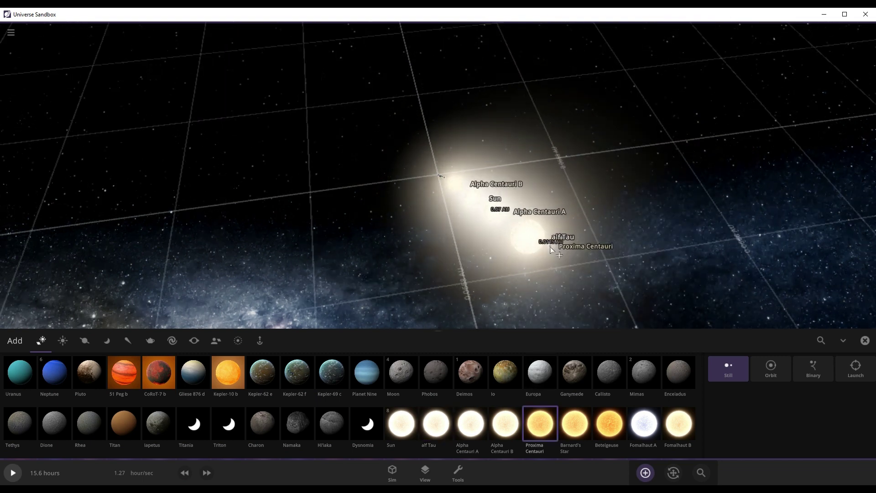
{"action": "scroll", "coordinate": [545, 258], "scroll_direction": "up", "scroll_amount": 5}
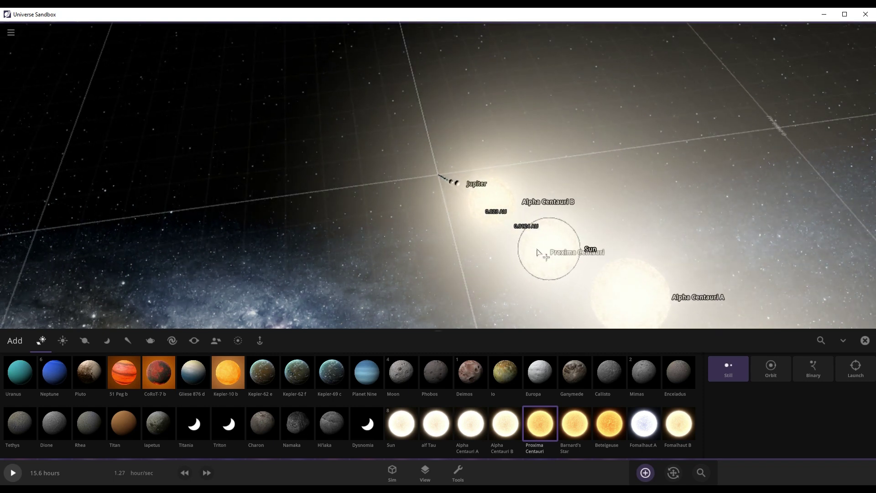
{"action": "scroll", "coordinate": [476, 206], "scroll_direction": "up", "scroll_amount": 2}
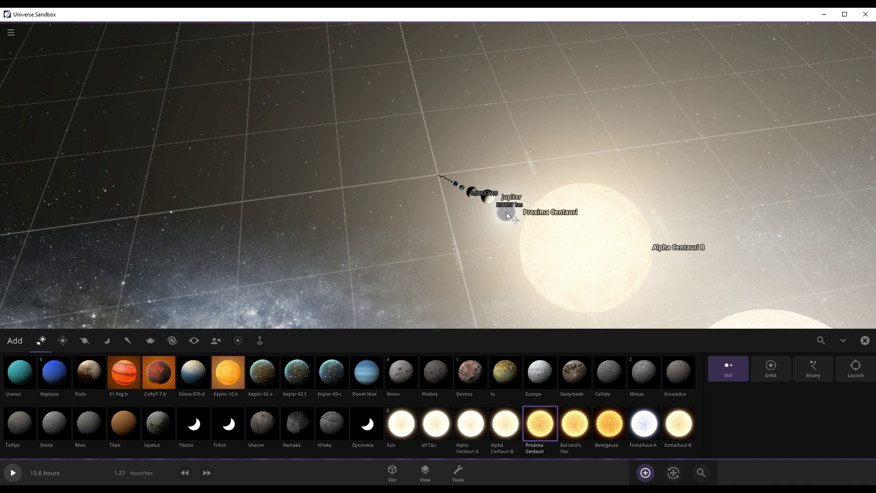
- Preview Barnard's Star beside Proxima Centauri to compare its size and the room in the row
{"action": "scroll", "coordinate": [575, 238], "scroll_direction": "down", "scroll_amount": 8}
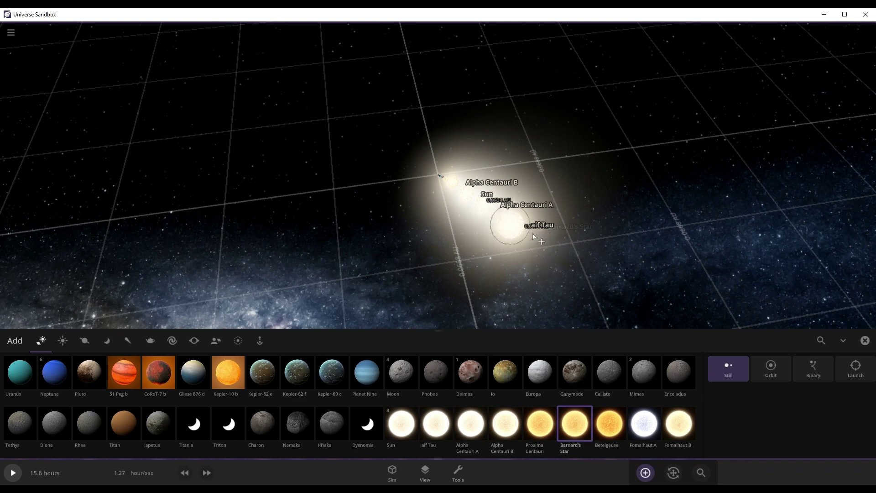
{"action": "scroll", "coordinate": [532, 234], "scroll_direction": "up", "scroll_amount": 12}
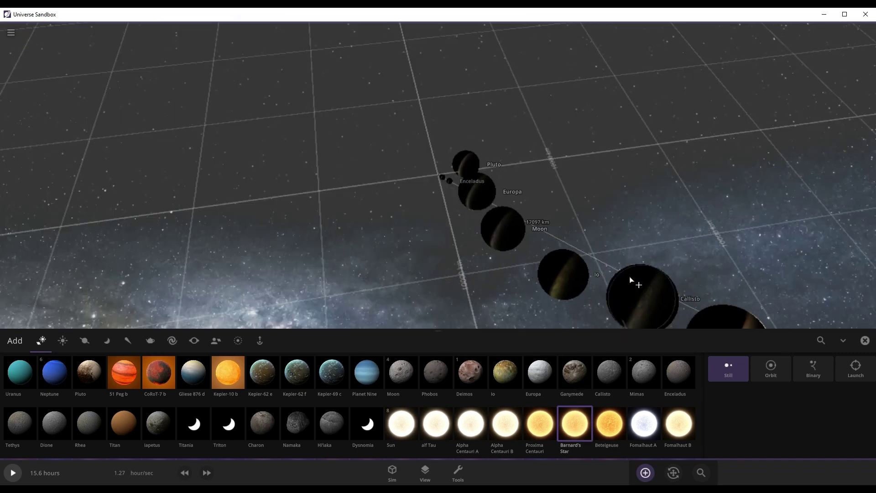
{"action": "scroll", "coordinate": [630, 277], "scroll_direction": "down", "scroll_amount": 10}
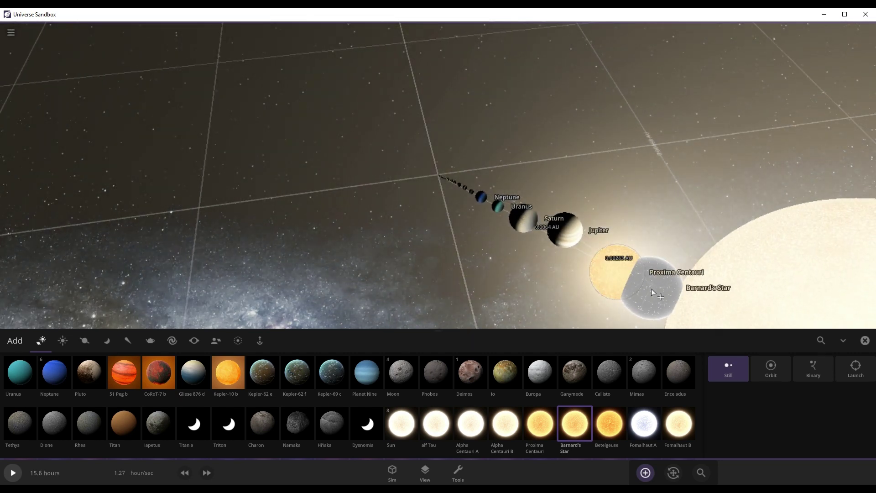
{"action": "scroll", "coordinate": [662, 290], "scroll_direction": "down", "scroll_amount": 6}
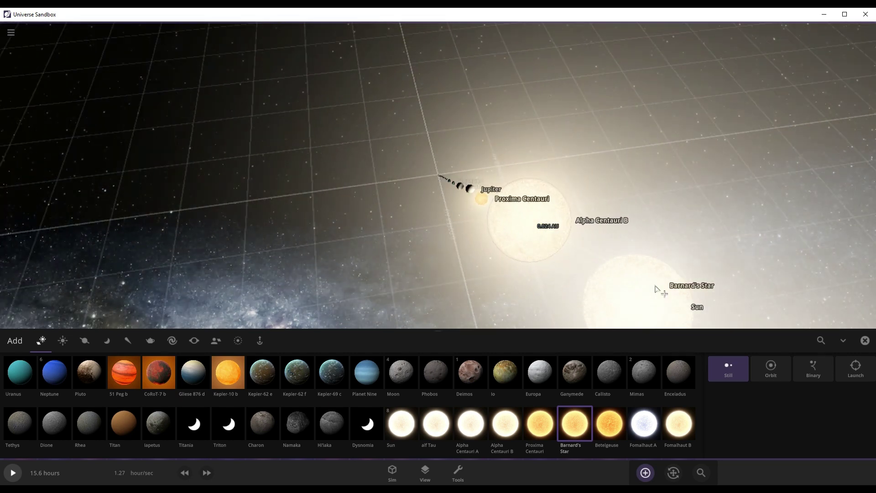
{"action": "left_click", "coordinate": [655, 289]}
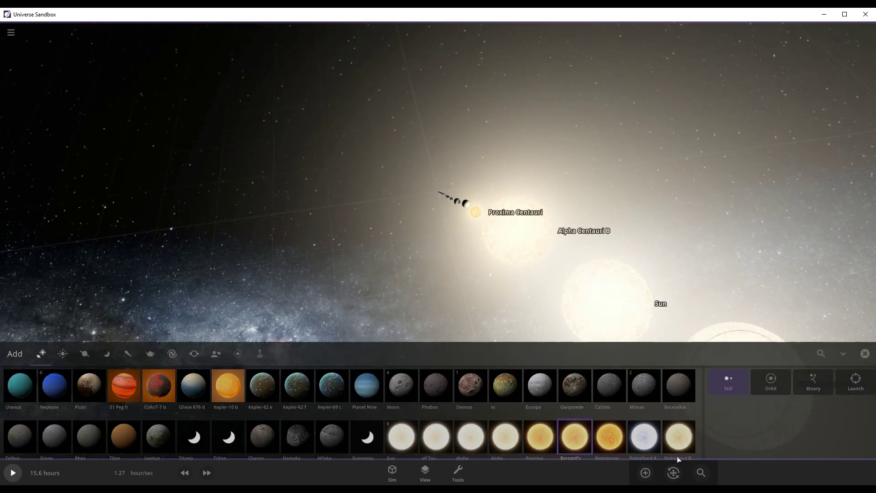
- Move Alpha Centauri B towards the Sun to widen the gap after Proxima Centauri
{"action": "left_click", "coordinate": [678, 476]}
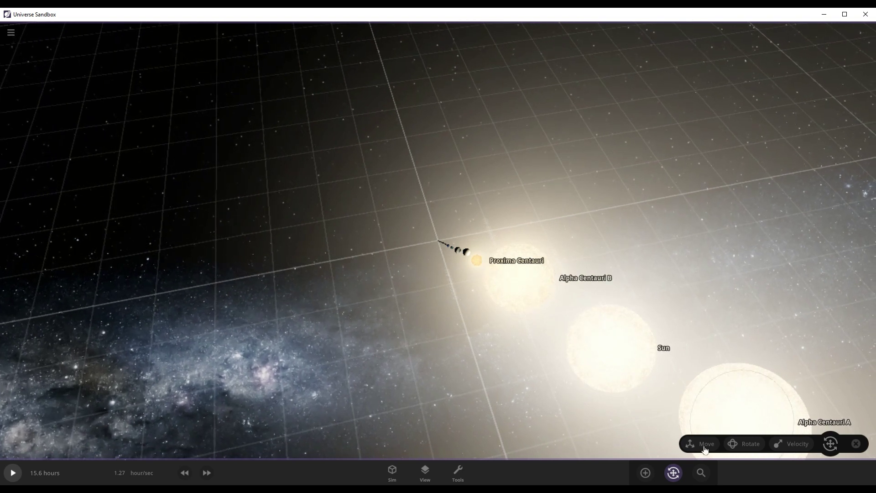
{"action": "left_click_drag", "start_coordinate": [522, 270], "coordinate": [540, 292]}
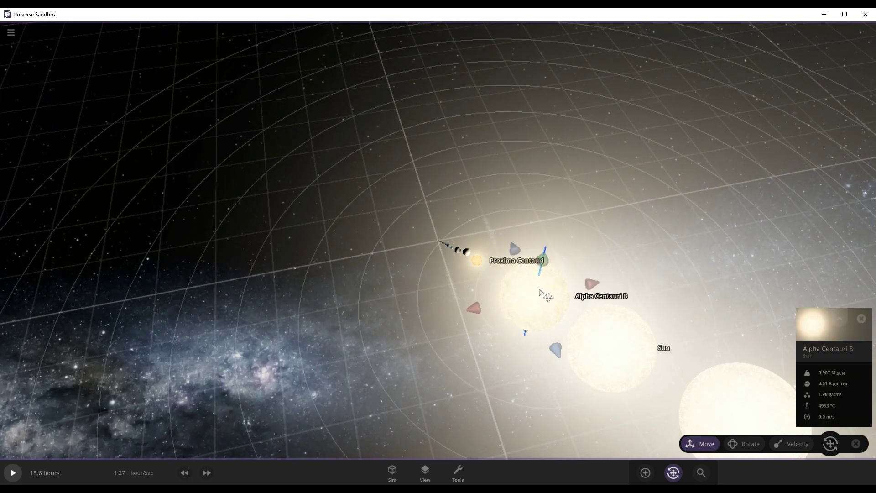
{"action": "left_click", "coordinate": [597, 248]}
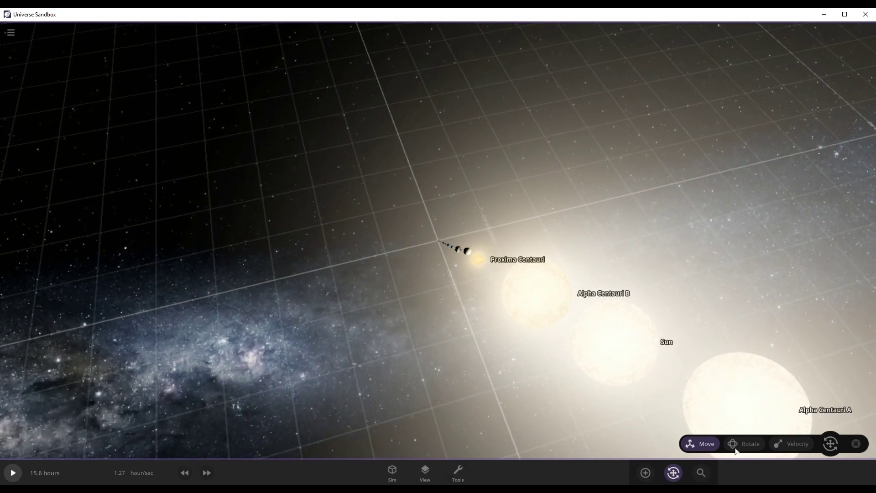
- Add Barnard's Star as a still object between Proxima Centauri and Alpha Centauri B
{"action": "left_click", "coordinate": [684, 474]}
{"action": "left_click", "coordinate": [645, 473]}
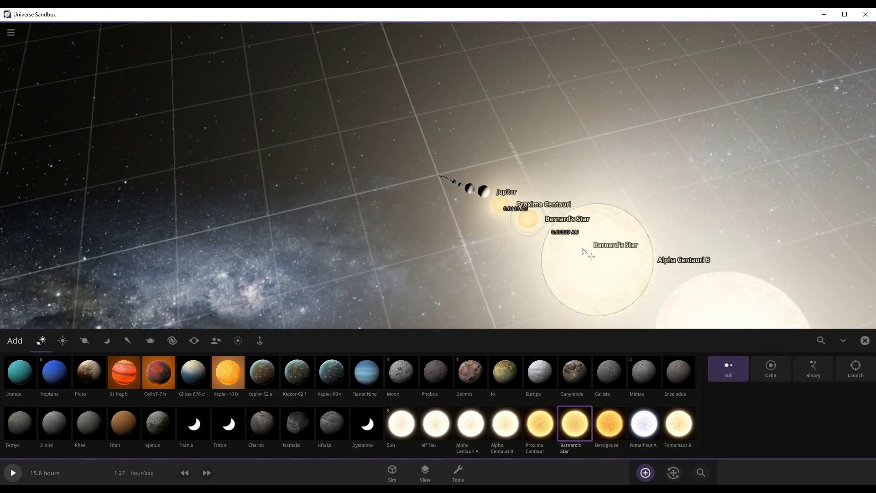
{"action": "scroll", "coordinate": [598, 259], "scroll_direction": "down", "scroll_amount": 8}
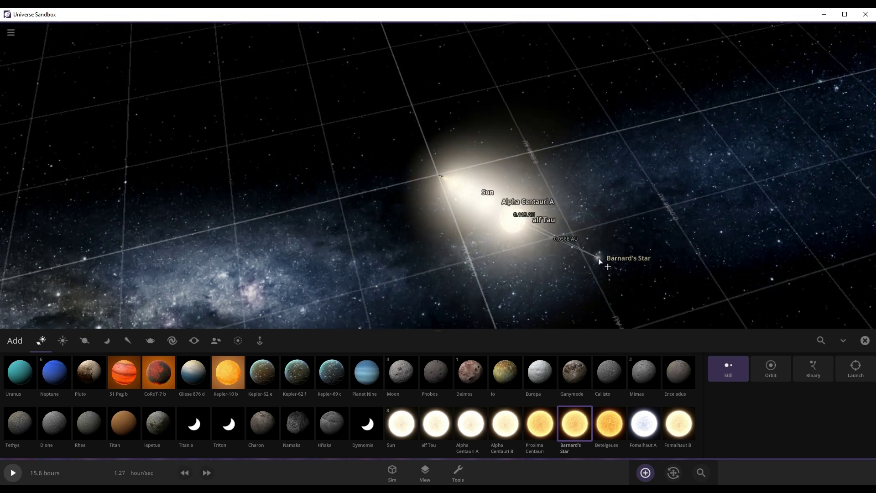
- Add Fomalhaut A as a still object beyond alf Tau, and try Fomalhaut B beside Barnard's Star
{"action": "left_click", "coordinate": [644, 424]}
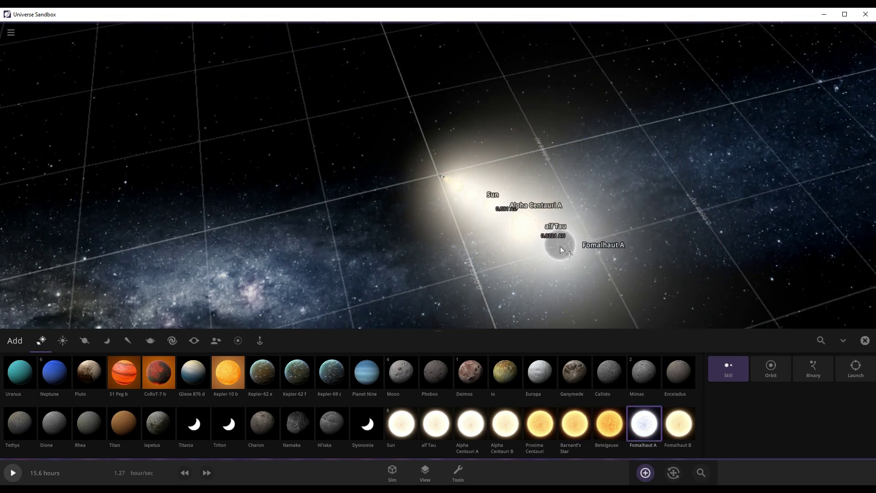
{"action": "left_click", "coordinate": [562, 249]}
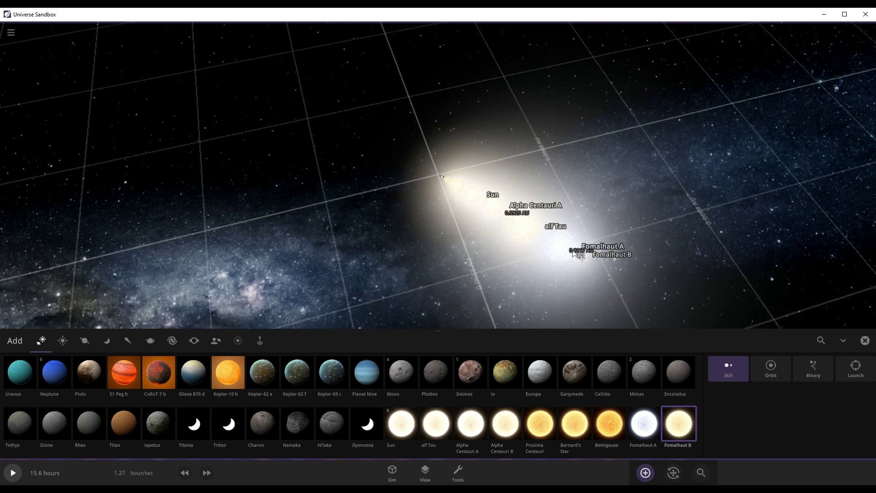
{"action": "scroll", "coordinate": [573, 254], "scroll_direction": "up", "scroll_amount": 5}
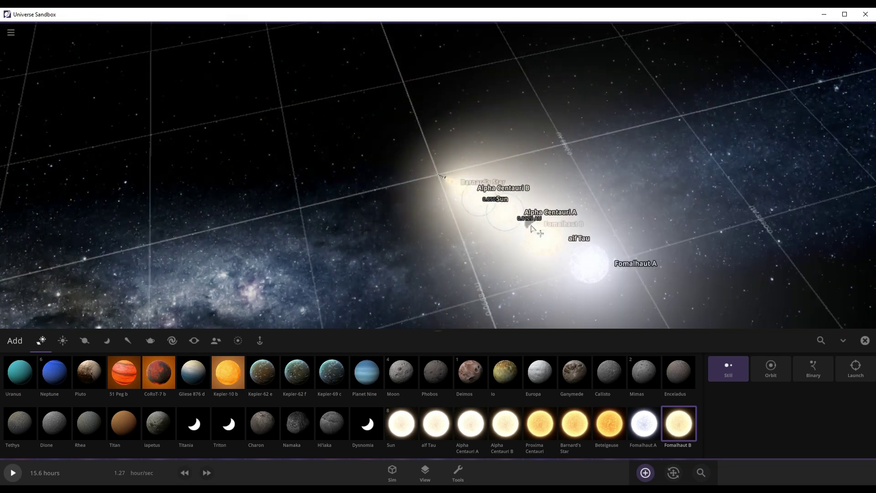
{"action": "left_click", "coordinate": [531, 227]}
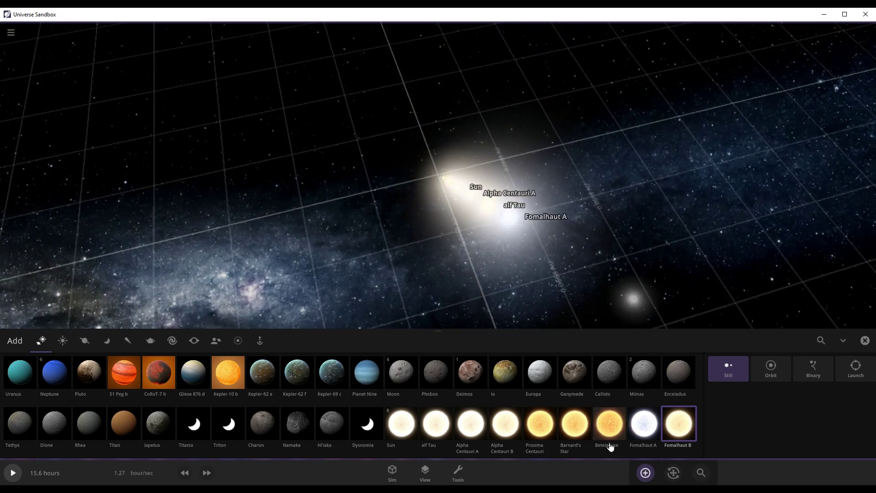
- Preview Betelgeuse and Wolf 359 near Fomalhaut A to compare their sizes with the row
{"action": "left_click", "coordinate": [608, 425]}
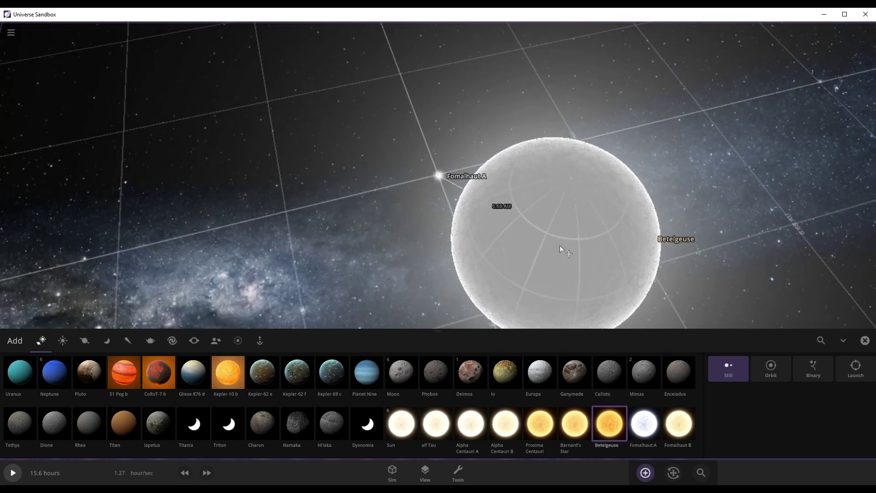
{"action": "scroll", "coordinate": [553, 435], "scroll_direction": "down", "scroll_amount": 1}
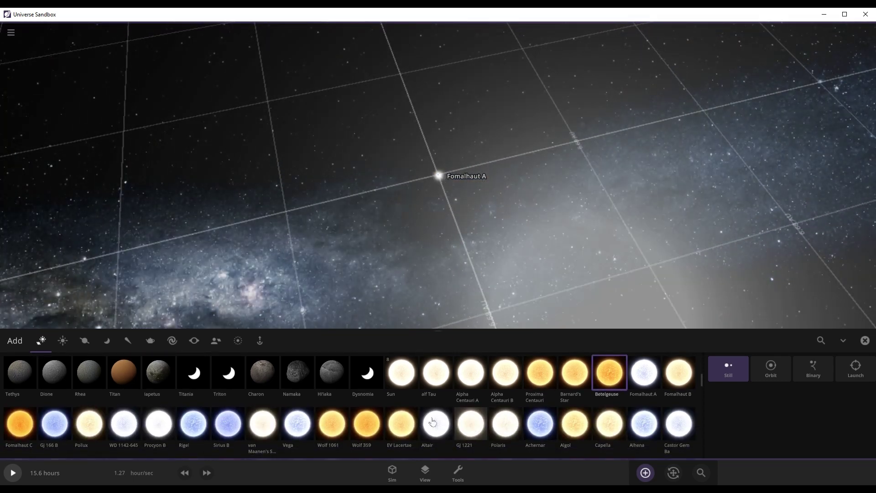
{"action": "left_click", "coordinate": [368, 433]}
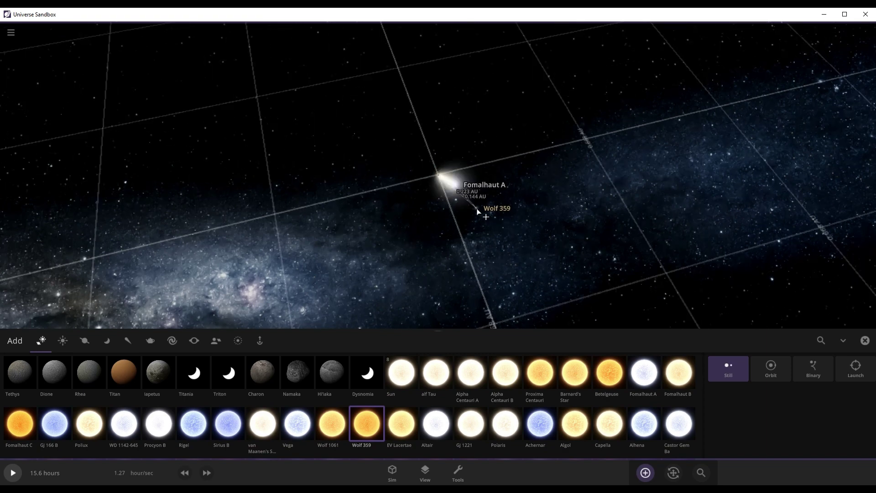
{"action": "scroll", "coordinate": [551, 254], "scroll_direction": "down", "scroll_amount": 3}
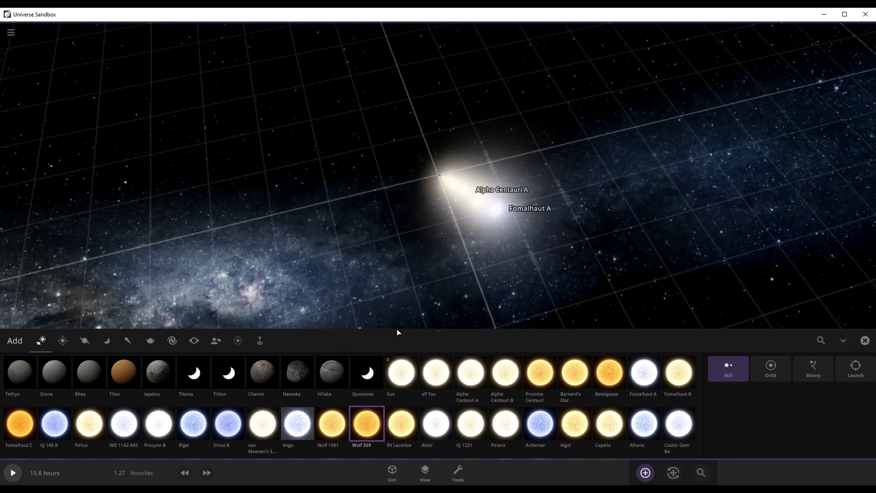
- Add Vega as a still object in line beyond Fomalhaut A
{"action": "left_click", "coordinate": [297, 423]}
{"action": "scroll", "coordinate": [525, 233], "scroll_direction": "up", "scroll_amount": 10}
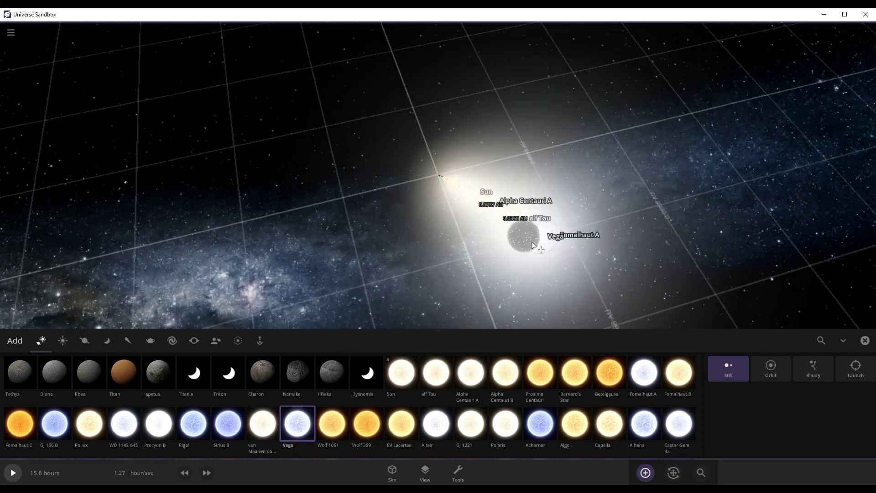
{"action": "scroll", "coordinate": [610, 278], "scroll_direction": "down", "scroll_amount": 4}
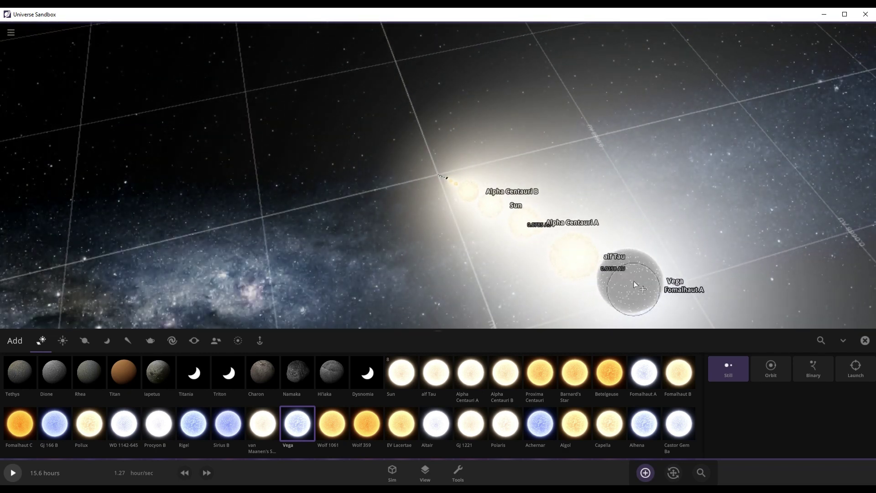
{"action": "scroll", "coordinate": [635, 283], "scroll_direction": "down", "scroll_amount": 3}
{"action": "left_click", "coordinate": [618, 282]}
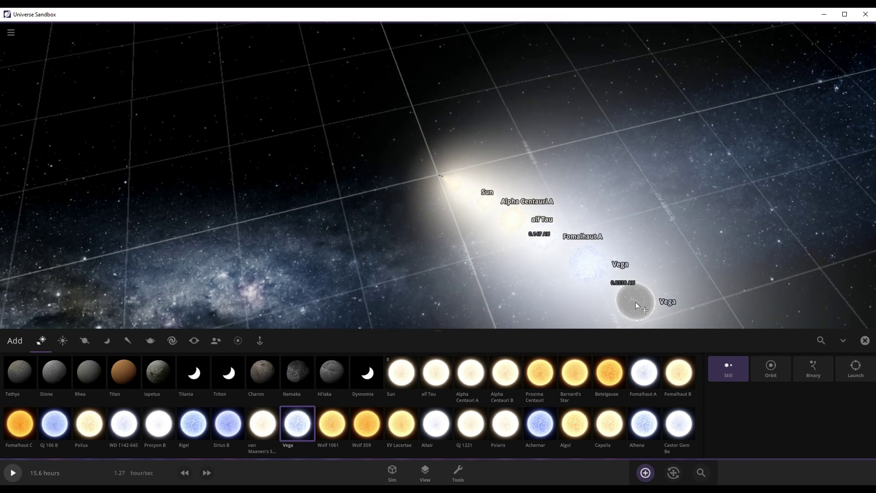
- Add Pollux as a still object in line beyond Vega, after trying Sirius B and GJ 166 B for size
{"action": "left_click", "coordinate": [258, 428]}
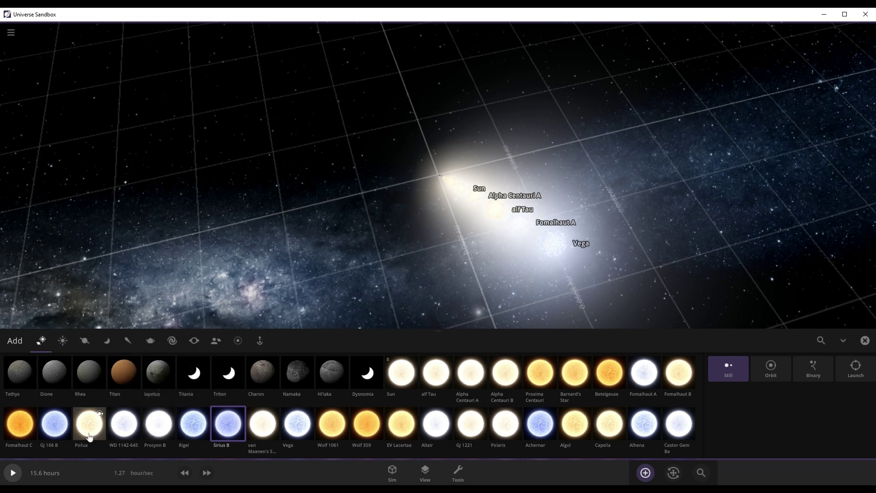
{"action": "left_click", "coordinate": [20, 424]}
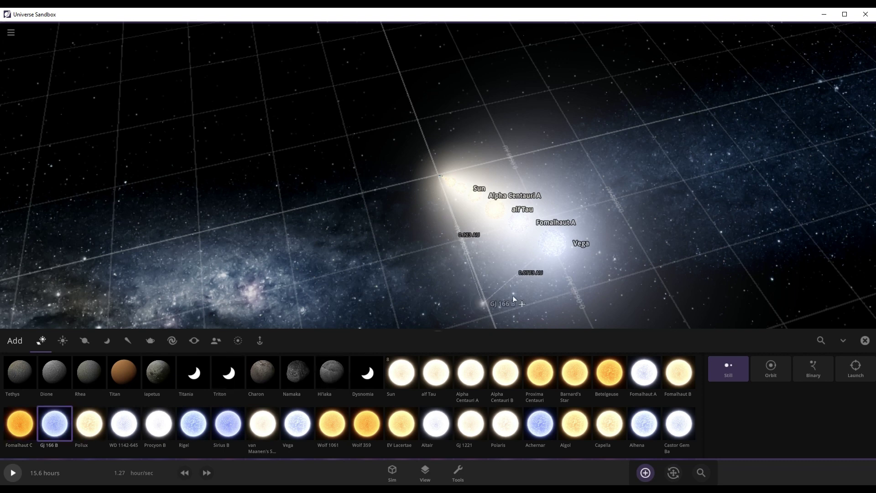
{"action": "left_click", "coordinate": [101, 433]}
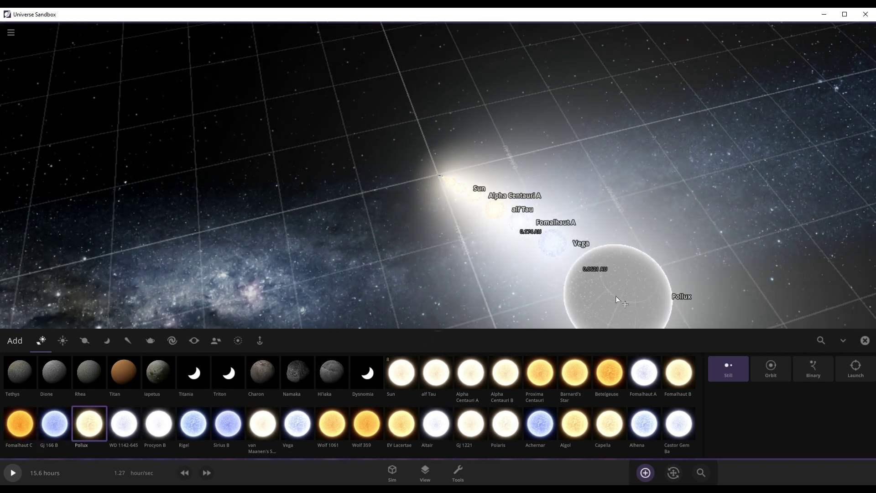
{"action": "left_click", "coordinate": [614, 299]}
- Add Capella as a still object in line beyond Pollux
{"action": "scroll", "coordinate": [609, 292], "scroll_direction": "down", "scroll_amount": 3}
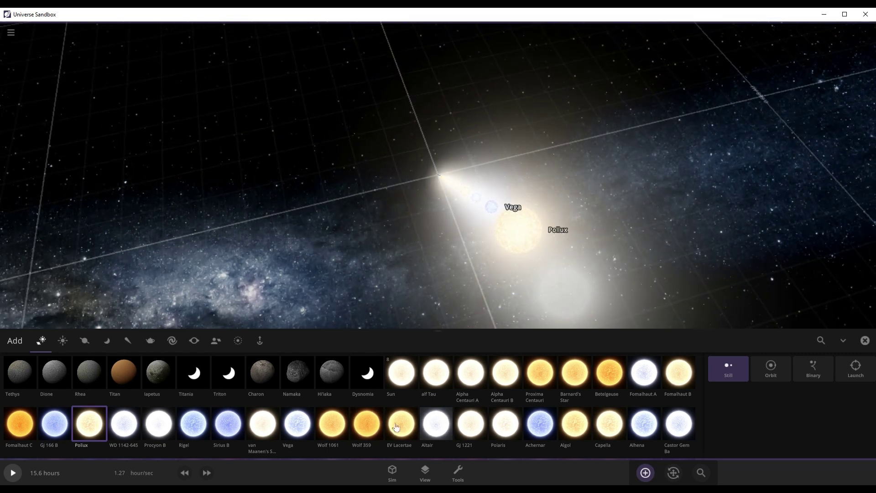
{"action": "left_click", "coordinate": [396, 427]}
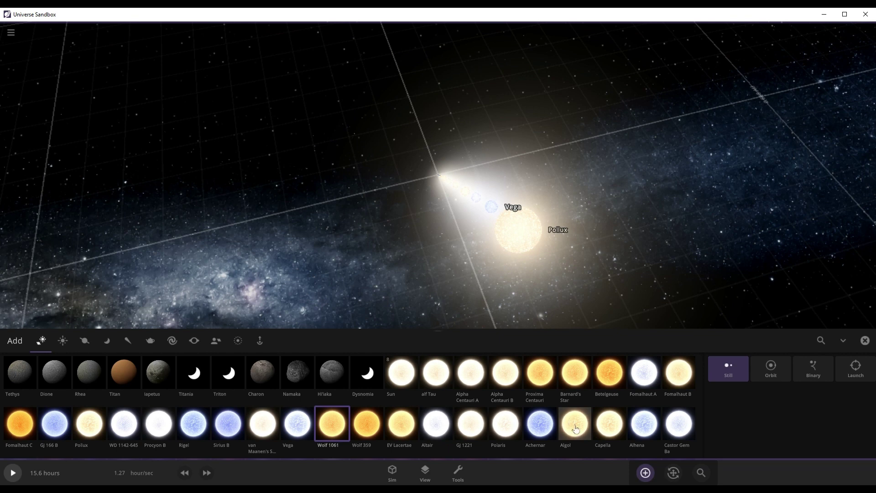
{"action": "left_click", "coordinate": [609, 423]}
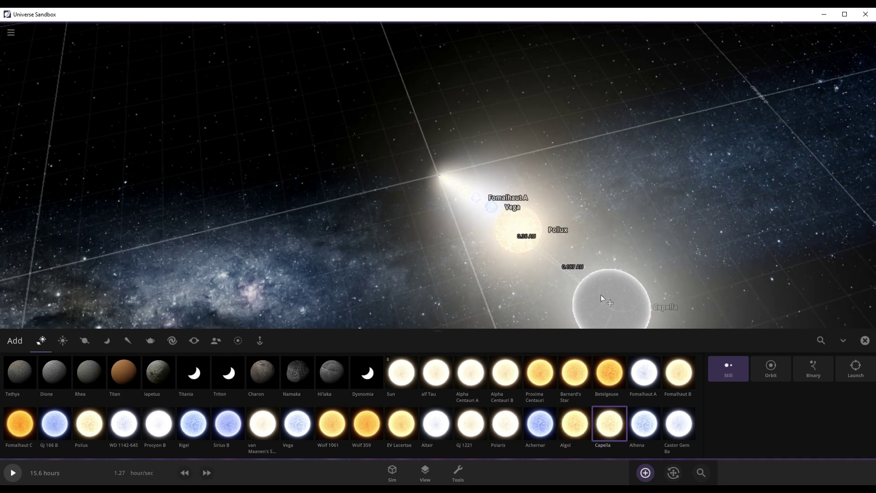
{"action": "left_click", "coordinate": [564, 291]}
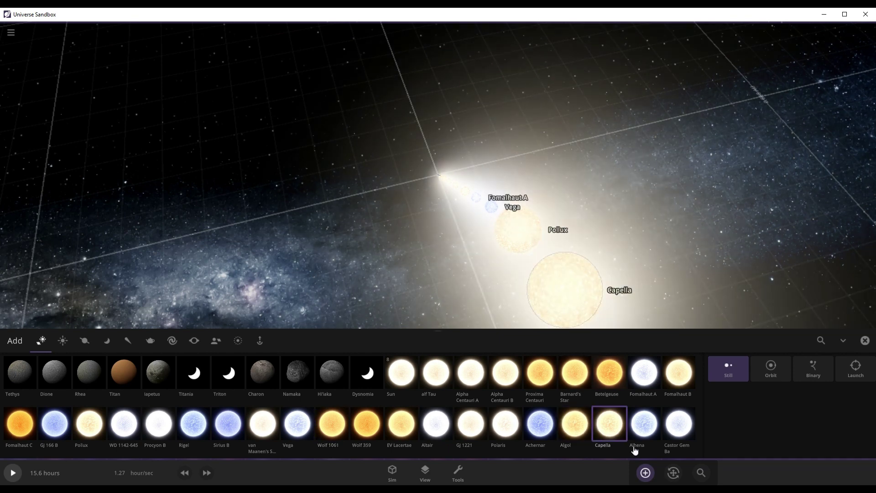
- Try Castor Gem Ba and Castor Gem Aa for size, and add Alphard as a still object beyond Capella
{"action": "left_click", "coordinate": [678, 424]}
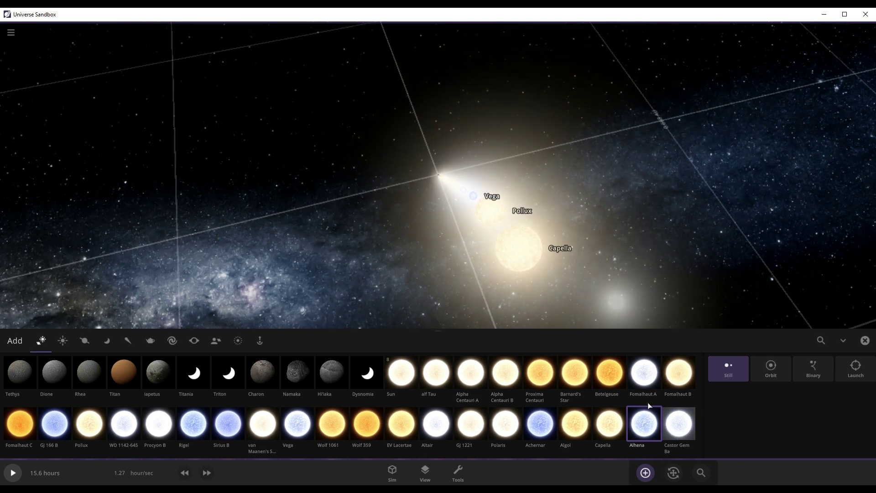
{"action": "scroll", "coordinate": [557, 378], "scroll_direction": "down", "scroll_amount": 1}
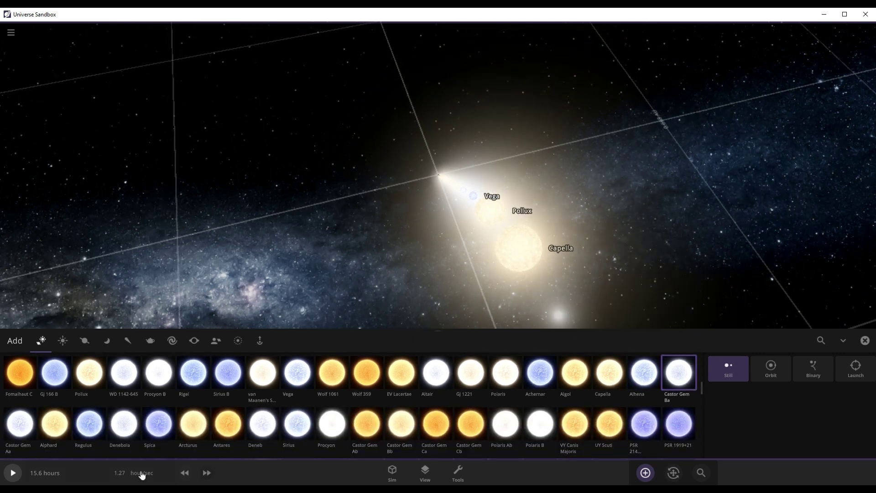
{"action": "left_click", "coordinate": [13, 434]}
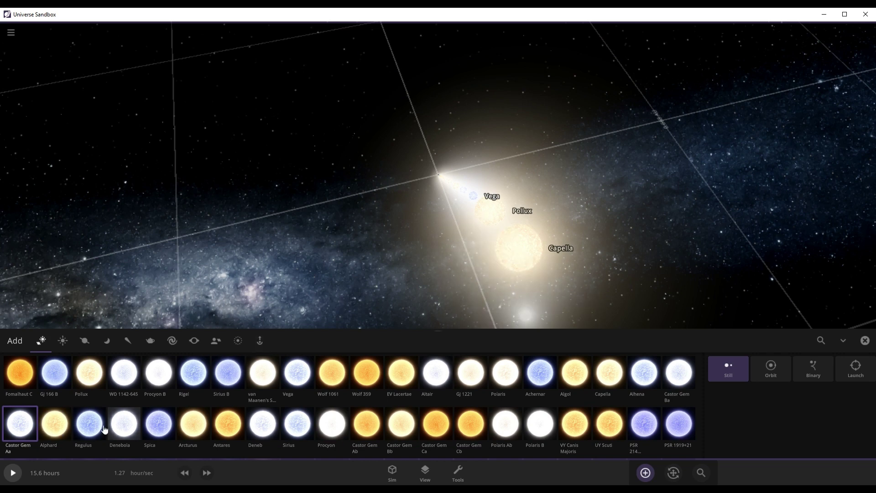
{"action": "left_click", "coordinate": [62, 429]}
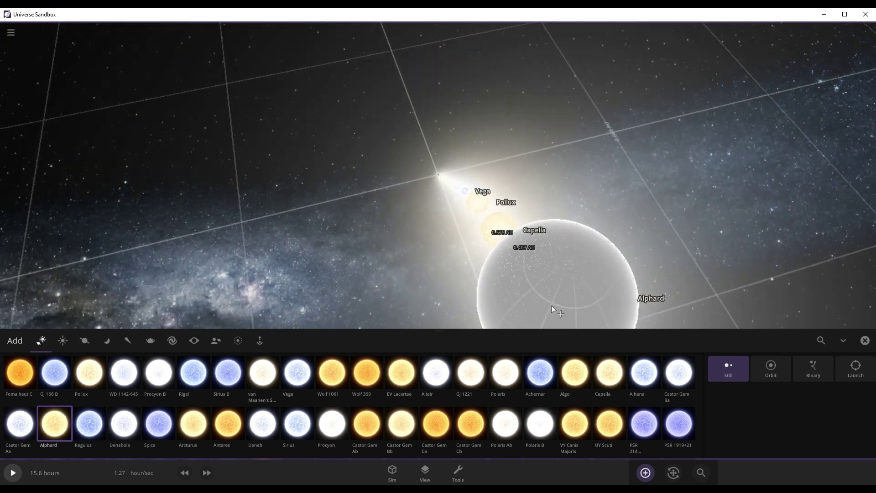
{"action": "left_click", "coordinate": [539, 305]}
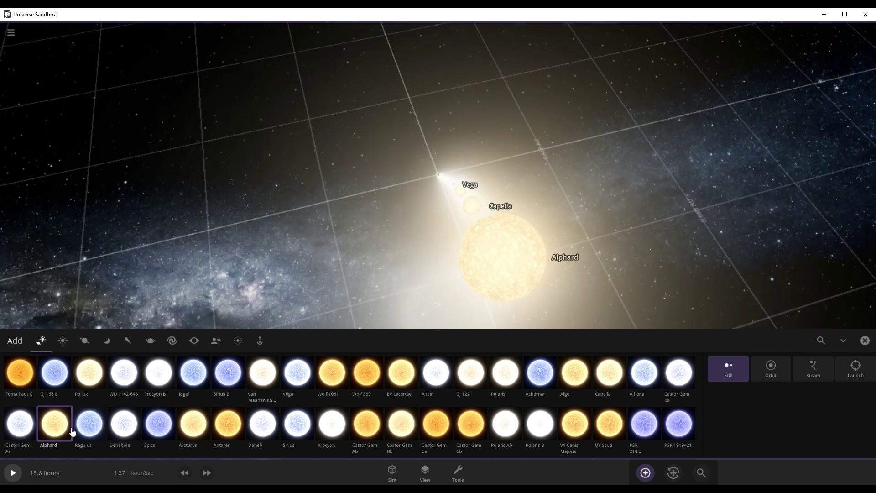
- Compare Regulus, Arcturus and Antares with the row, and add Deneb as a still object beyond Alphard
{"action": "left_click", "coordinate": [89, 423]}
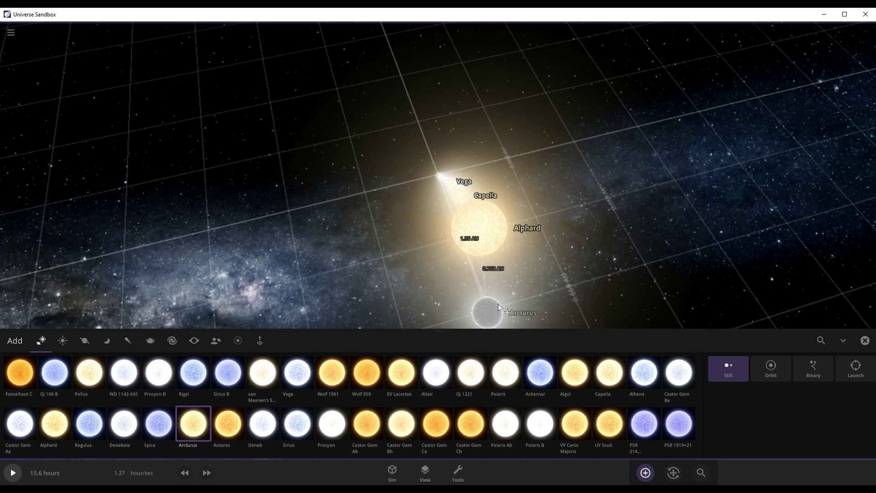
{"action": "left_click", "coordinate": [224, 427]}
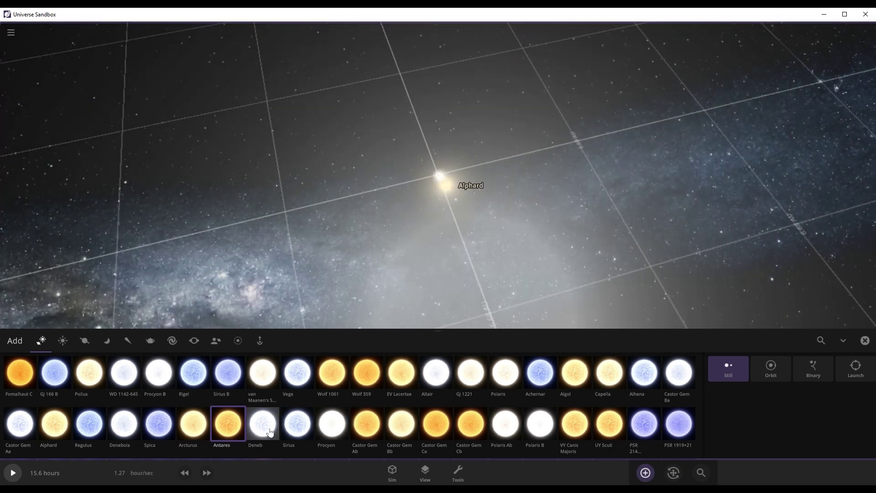
{"action": "left_click", "coordinate": [264, 424]}
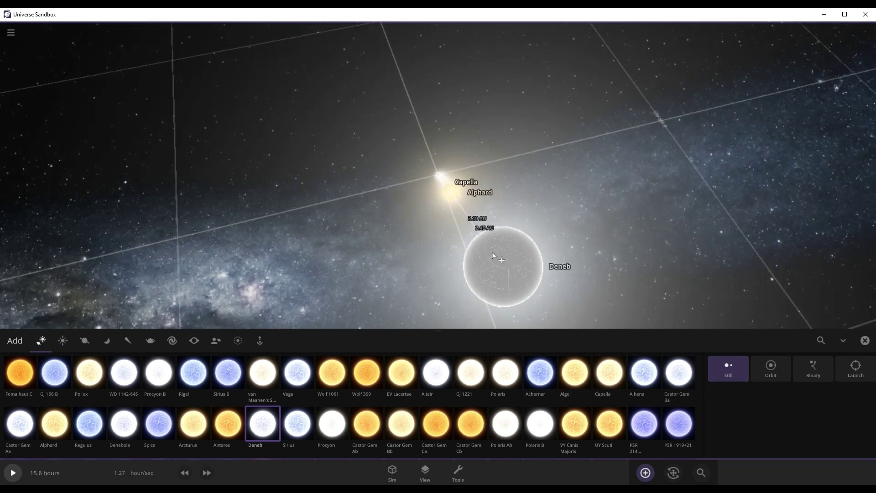
{"action": "left_click", "coordinate": [483, 237]}
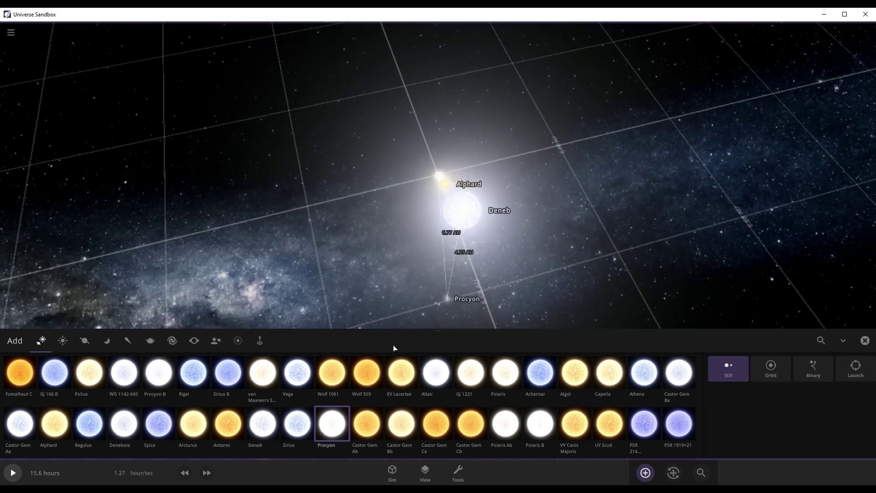
- Add VY Canis Majoris beyond Deneb and UY Scuti beyond VY Canis Majoris as still objects
{"action": "left_click", "coordinate": [297, 425]}
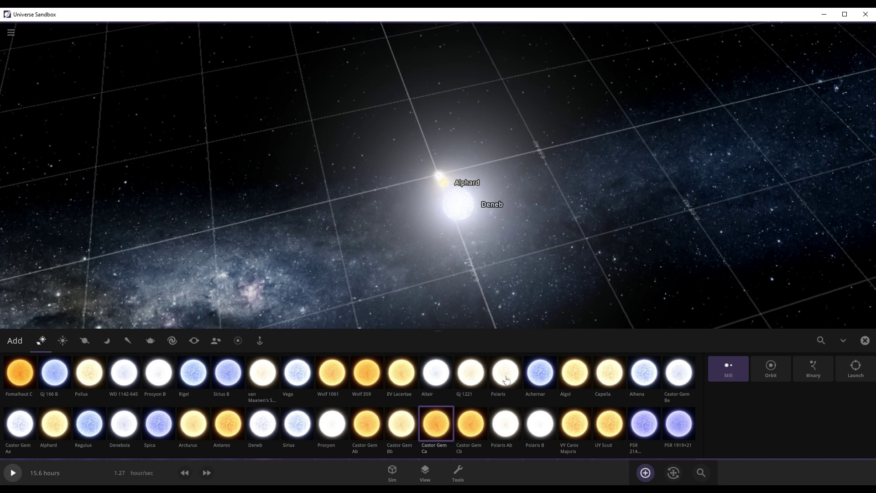
{"action": "left_click", "coordinate": [580, 430]}
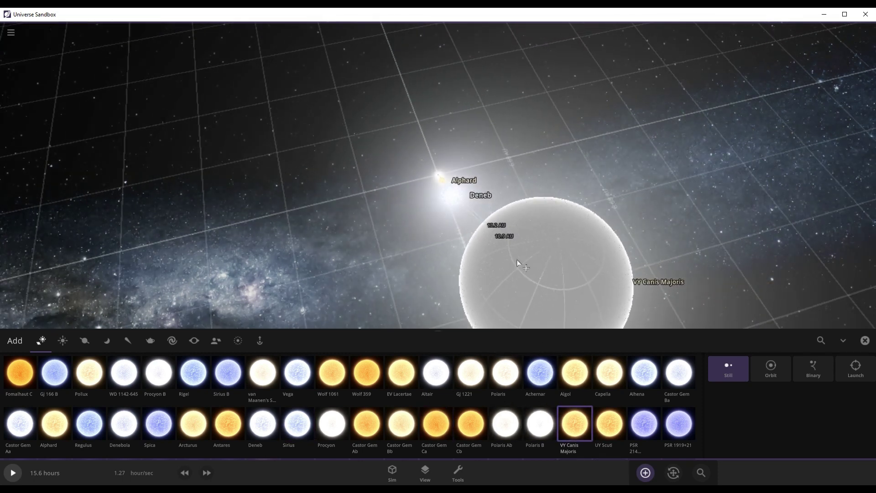
{"action": "left_click", "coordinate": [520, 275]}
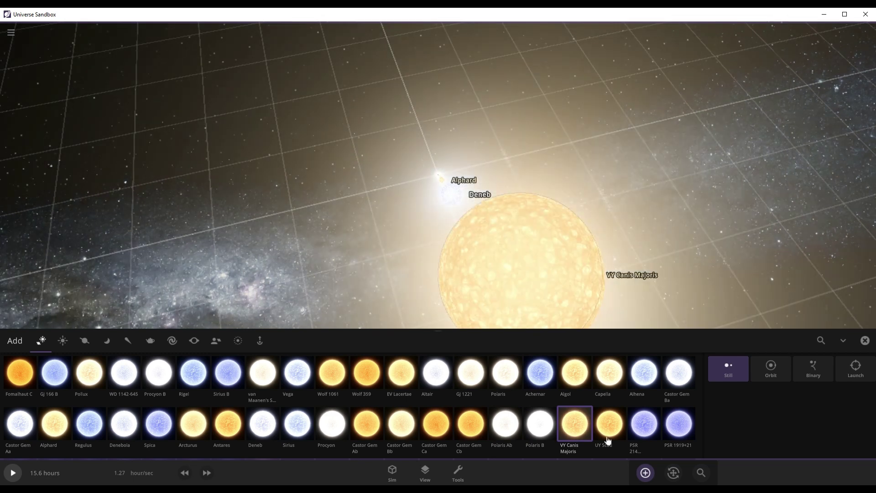
{"action": "left_click", "coordinate": [608, 429]}
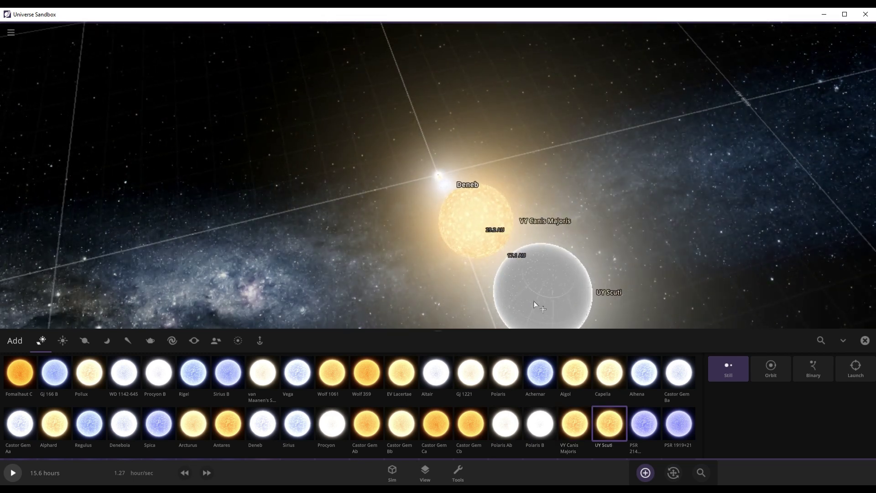
{"action": "left_click", "coordinate": [516, 315]}
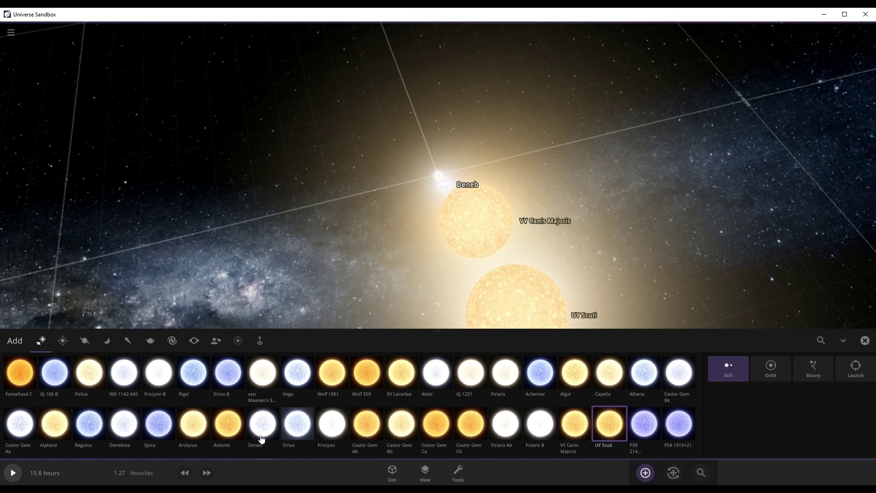
- Preview Antares and Betelgeuse beside Deneb, VY Canis Majoris and UY Scuti to compare their sizes, and stop adding objects
{"action": "scroll", "coordinate": [503, 308], "scroll_direction": "down", "scroll_amount": 3}
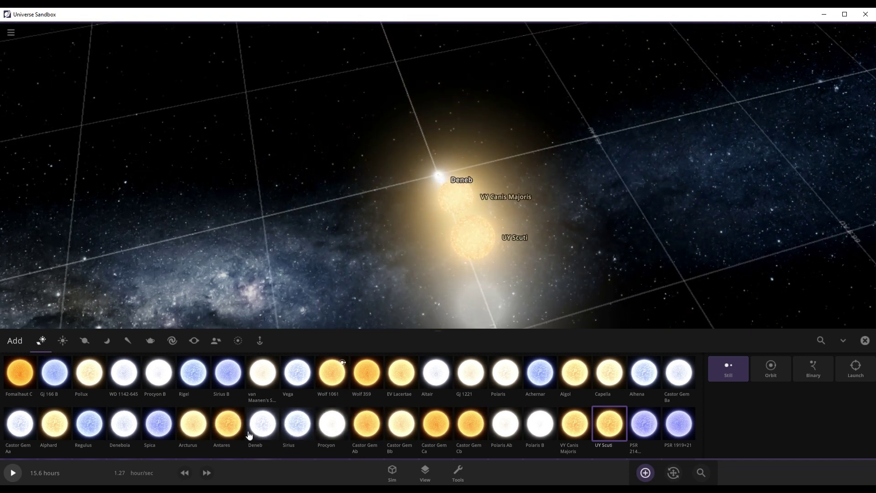
{"action": "left_click", "coordinate": [229, 424]}
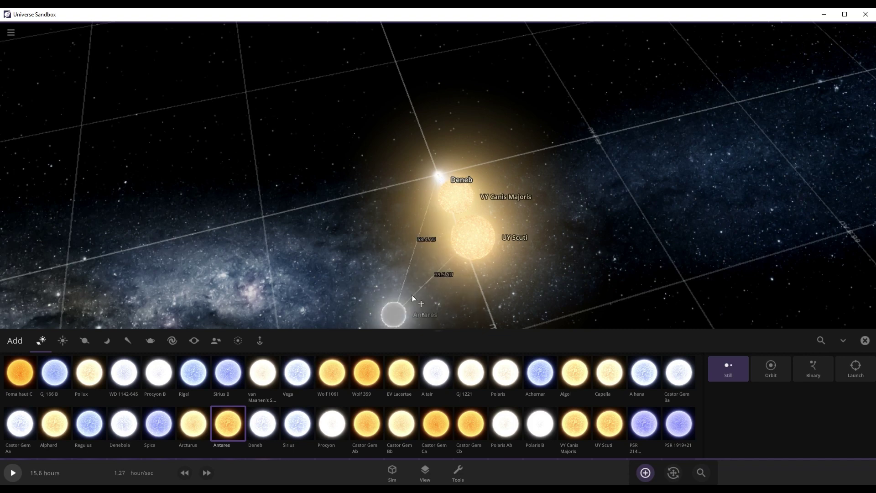
{"action": "scroll", "coordinate": [475, 264], "scroll_direction": "up", "scroll_amount": 5}
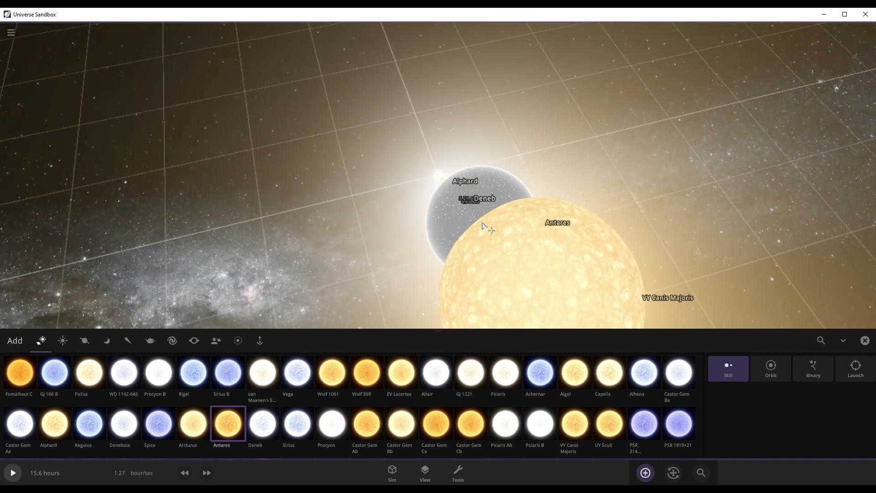
{"action": "scroll", "coordinate": [482, 223], "scroll_direction": "down", "scroll_amount": 4}
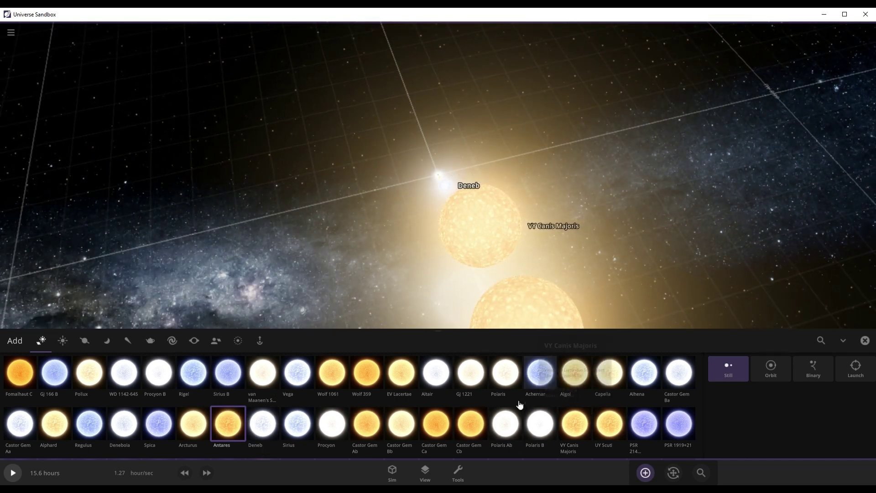
{"action": "scroll", "coordinate": [519, 405], "scroll_direction": "up", "scroll_amount": 2}
{"action": "scroll", "coordinate": [410, 415], "scroll_direction": "down", "scroll_amount": 2}
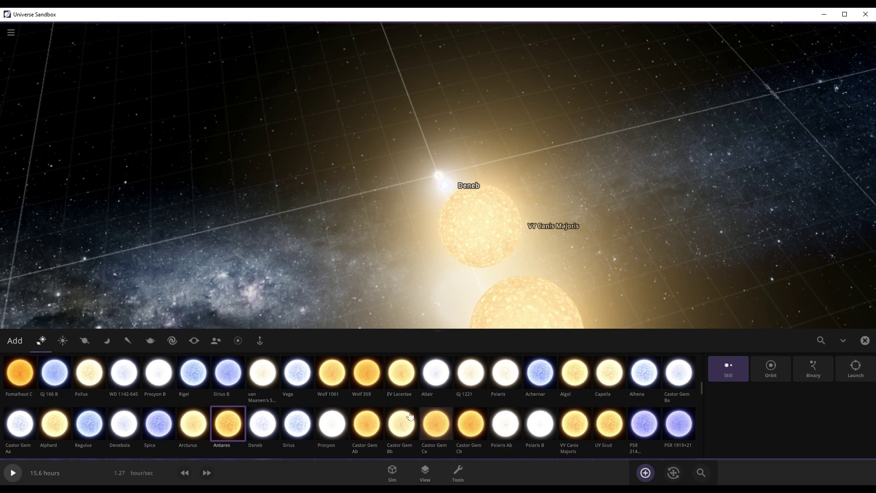
{"action": "scroll", "coordinate": [410, 415], "scroll_direction": "up", "scroll_amount": 2}
{"action": "left_click", "coordinate": [611, 365]}
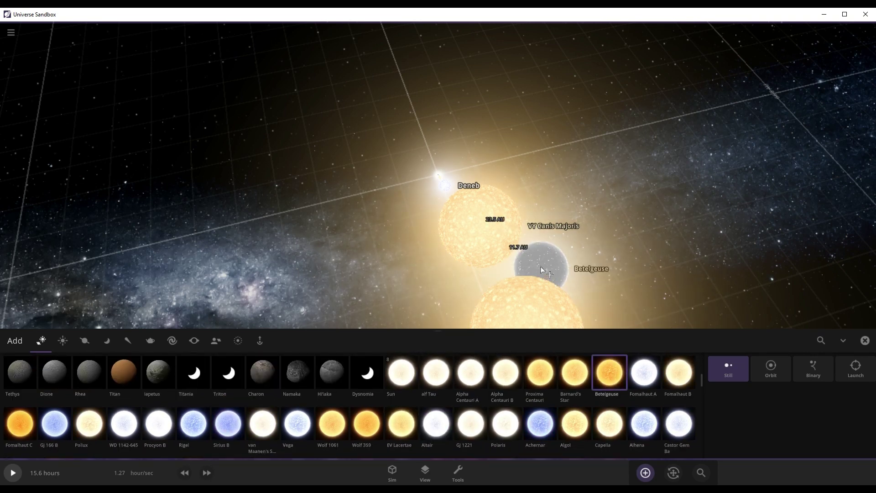
{"action": "scroll", "coordinate": [539, 261], "scroll_direction": "down", "scroll_amount": 3}
{"action": "scroll", "coordinate": [536, 258], "scroll_direction": "up", "scroll_amount": 5}
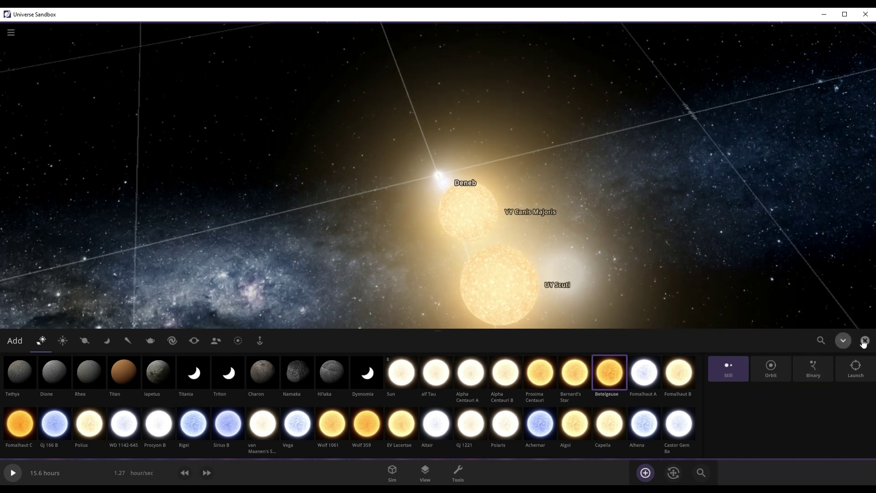
{"action": "left_click", "coordinate": [865, 341]}
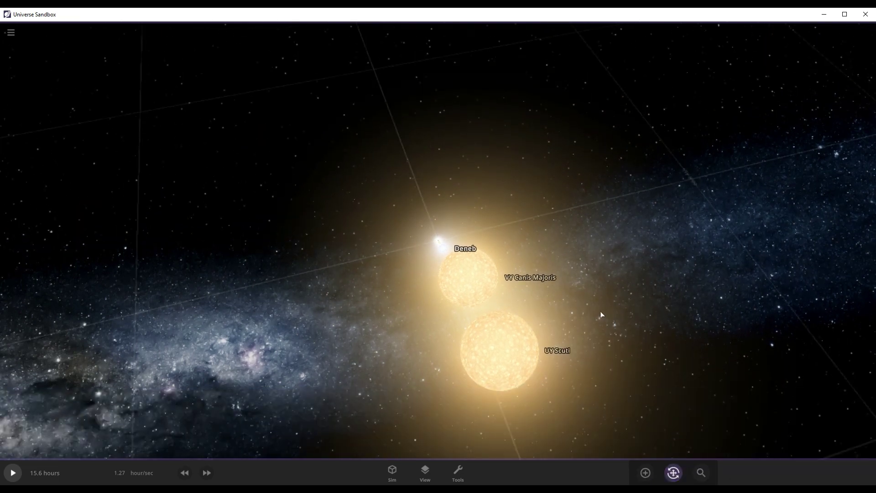
- Move UY Scuti and VY Canis Majoris farther from Deneb along the row to open a gap after Deneb
{"action": "right_click_drag", "start_coordinate": [502, 354], "coordinate": [519, 391]}
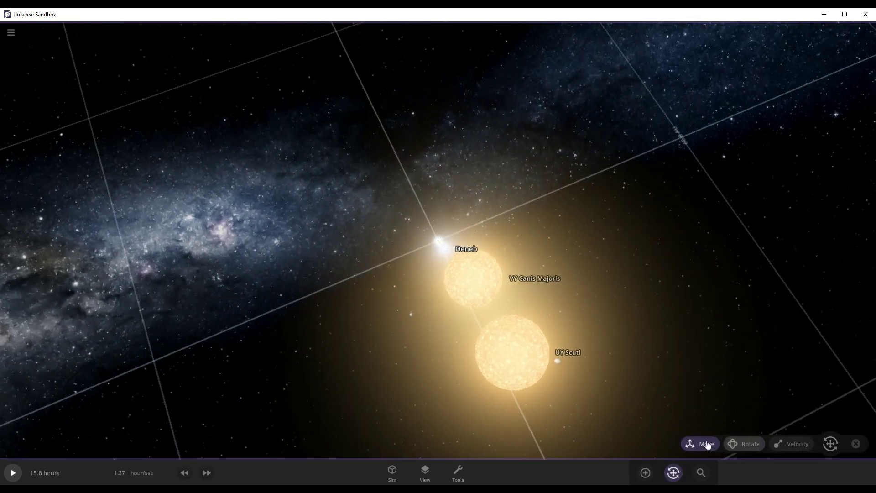
{"action": "left_click", "coordinate": [707, 443]}
{"action": "left_click", "coordinate": [560, 358]}
{"action": "left_click_drag", "start_coordinate": [561, 359], "coordinate": [624, 481]}
{"action": "right_click_drag", "start_coordinate": [468, 288], "coordinate": [512, 388]}
{"action": "left_click", "coordinate": [492, 274]}
{"action": "left_click_drag", "start_coordinate": [494, 276], "coordinate": [547, 326]}
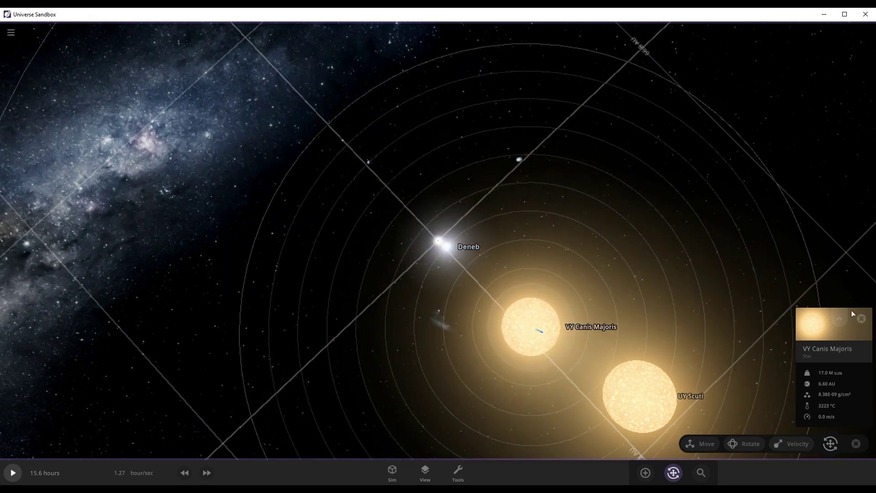
{"action": "left_click", "coordinate": [861, 319]}
- Add Betelgeuse as a still object between Deneb and VY Canis Majoris, and Antares between Deneb and Betelgeuse
{"action": "left_click", "coordinate": [645, 473]}
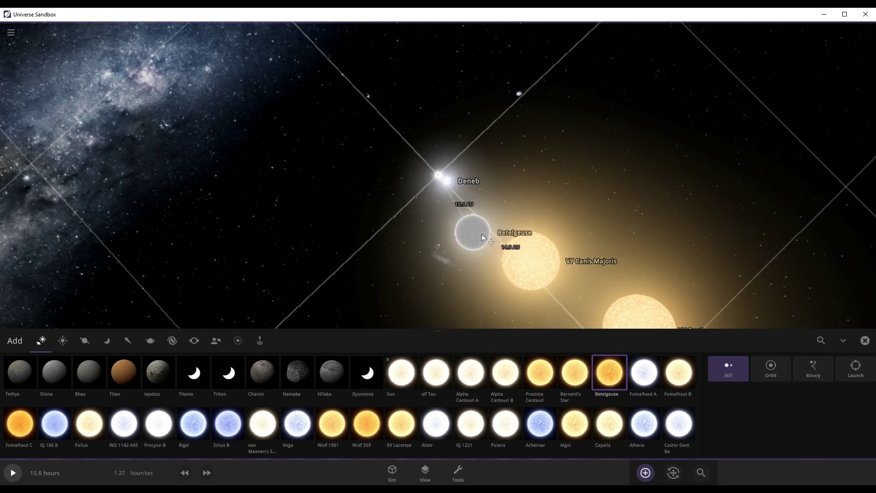
{"action": "scroll", "coordinate": [186, 440], "scroll_direction": "down", "scroll_amount": 1}
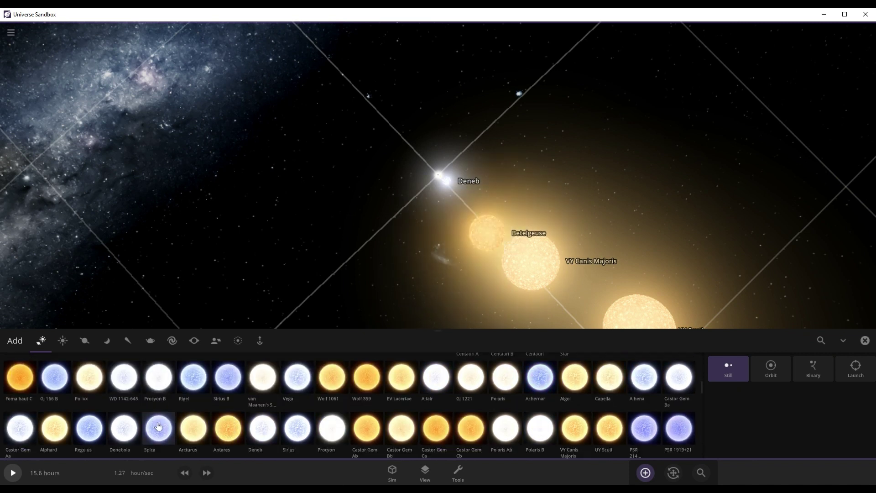
{"action": "left_click", "coordinate": [237, 430]}
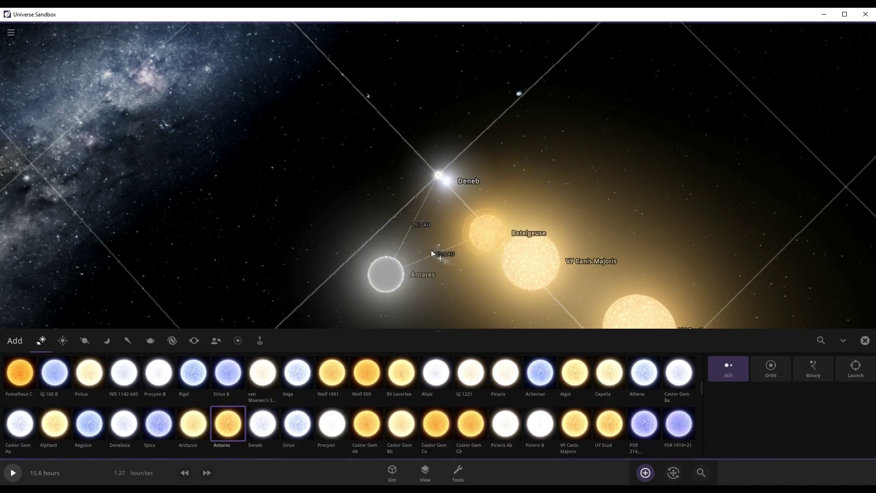
{"action": "scroll", "coordinate": [465, 206], "scroll_direction": "down", "scroll_amount": 3}
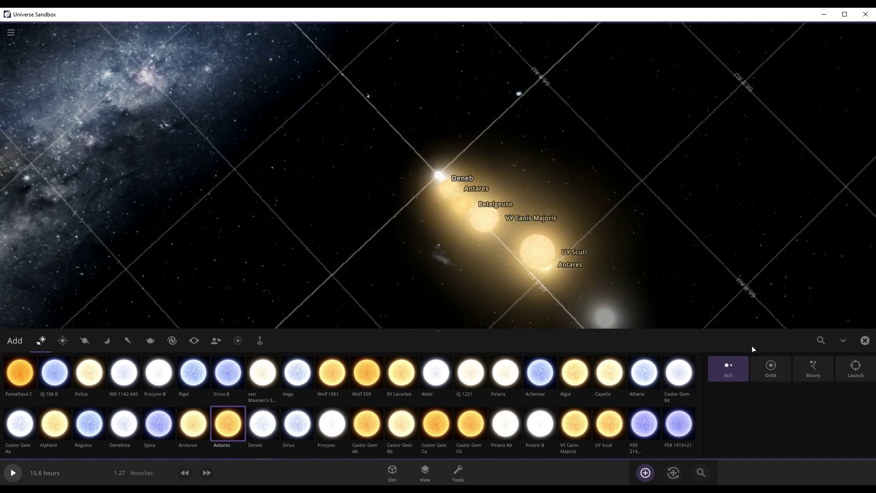
- Stop adding objects and delete the stray extra Antares beyond UY Scuti
{"action": "left_click", "coordinate": [865, 342]}
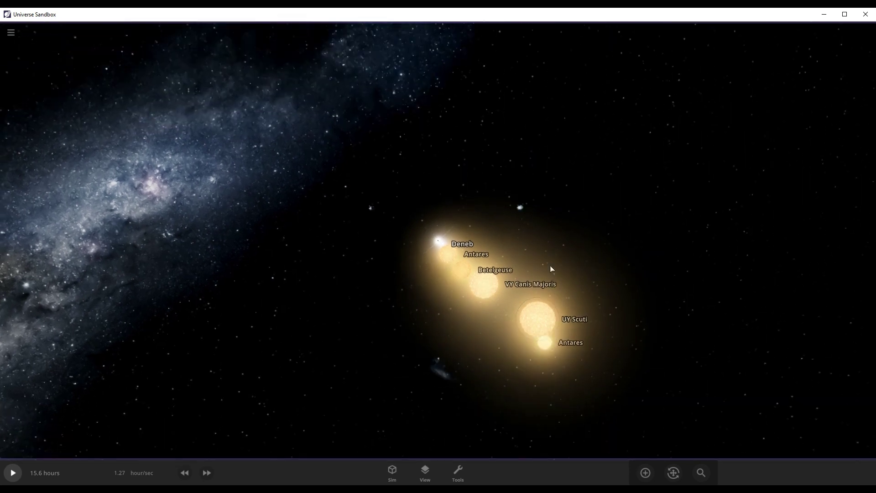
{"action": "left_click", "coordinate": [548, 388]}
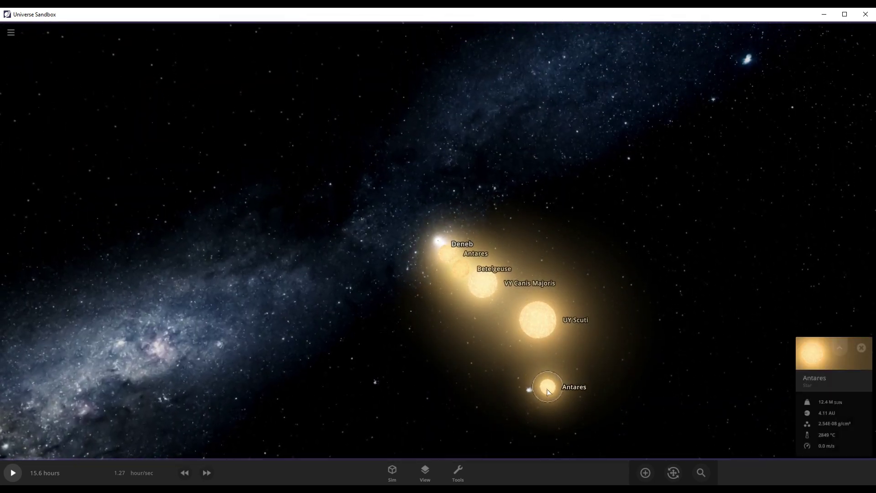
{"action": "scroll", "coordinate": [556, 235], "scroll_direction": "down", "scroll_amount": 3}
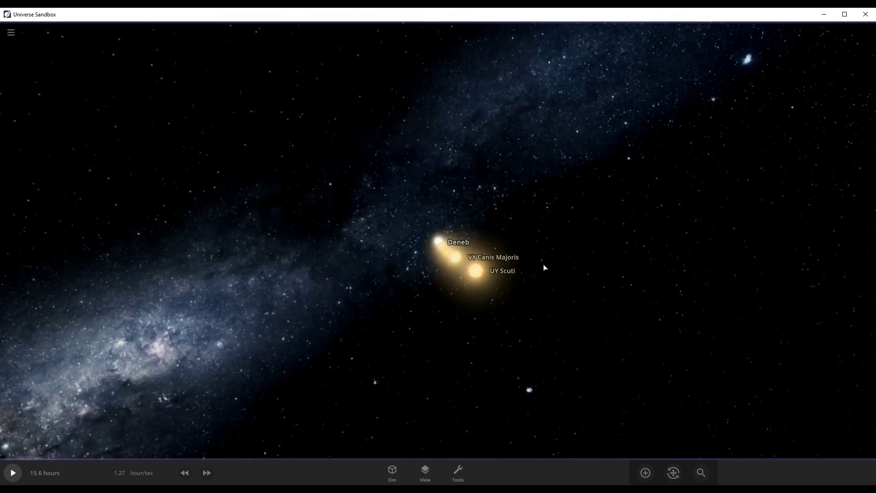
{"action": "left_click_drag", "start_coordinate": [544, 266], "coordinate": [550, 282]}
- Search the object library for "ste" and add Stephenson 2-18 as a still object beyond UY Scuti at the end of the row
{"action": "left_click", "coordinate": [645, 472]}
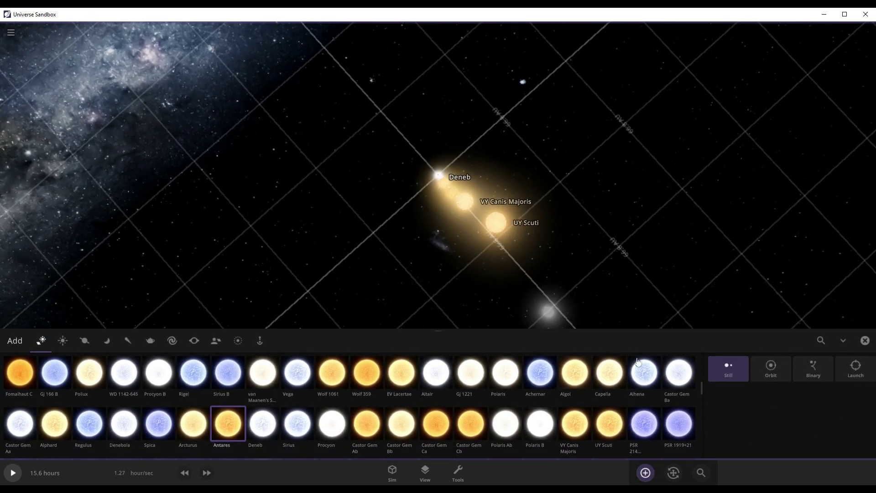
{"action": "left_click", "coordinate": [781, 347]}
{"action": "type", "text": "ste"}
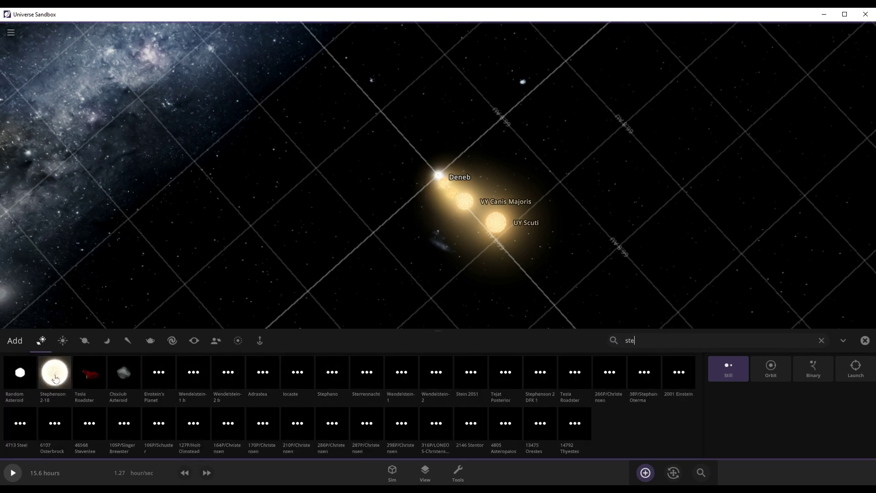
{"action": "left_click", "coordinate": [55, 378]}
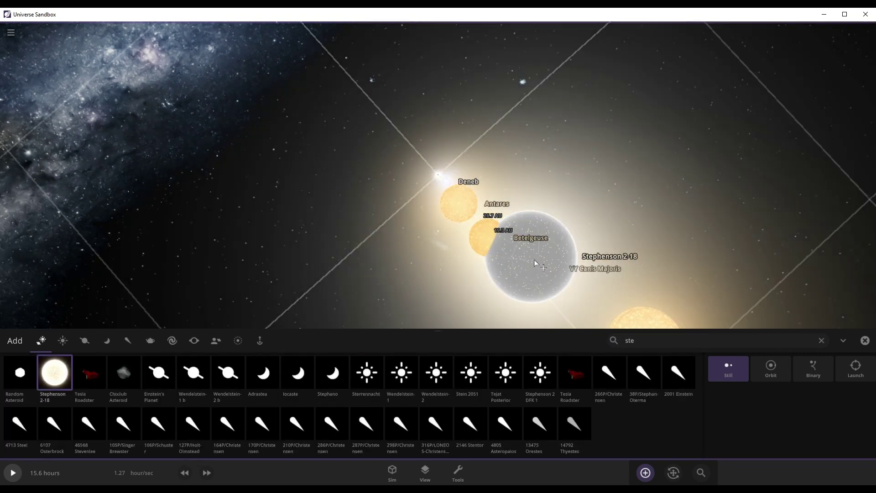
{"action": "scroll", "coordinate": [543, 268], "scroll_direction": "up", "scroll_amount": 5}
{"action": "scroll", "coordinate": [554, 274], "scroll_direction": "down", "scroll_amount": 7}
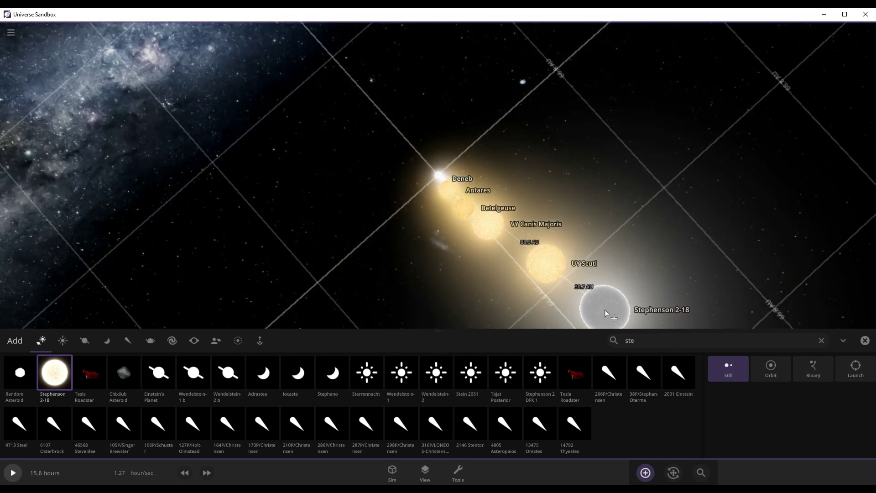
{"action": "left_click", "coordinate": [605, 313]}
{"action": "left_click", "coordinate": [865, 341]}
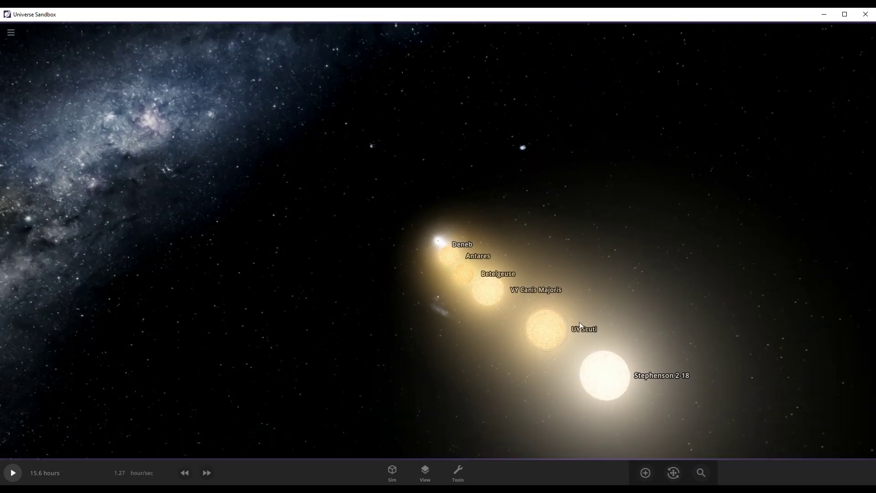
- Examine the size comparison row from several angles, from the small moons and planets up to Stephenson 2-18
{"action": "left_click_drag", "start_coordinate": [559, 232], "coordinate": [563, 168]}
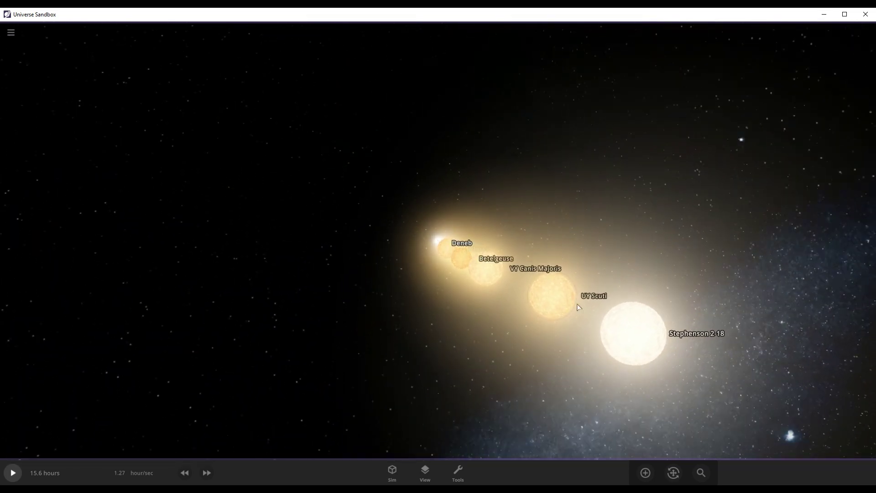
{"action": "left_click_drag", "start_coordinate": [533, 195], "coordinate": [688, 164]}
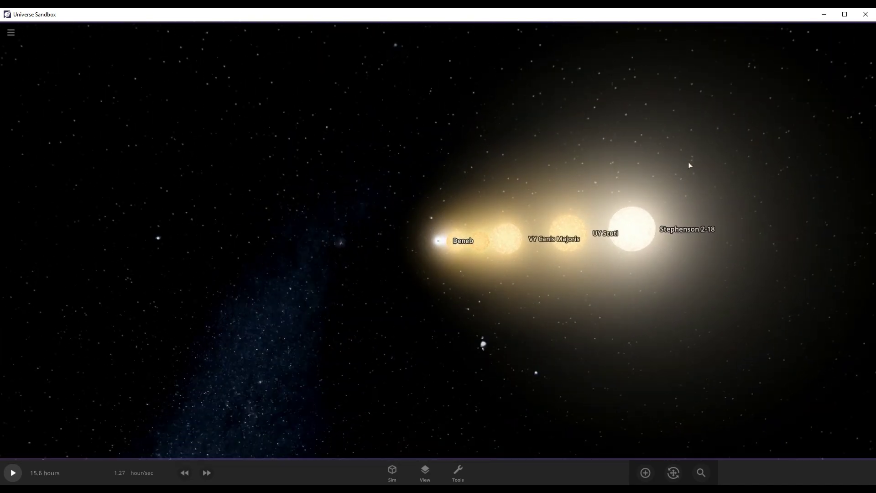
{"action": "scroll", "coordinate": [444, 225], "scroll_direction": "up", "scroll_amount": 6}
{"action": "scroll", "coordinate": [445, 226], "scroll_direction": "up", "scroll_amount": 5}
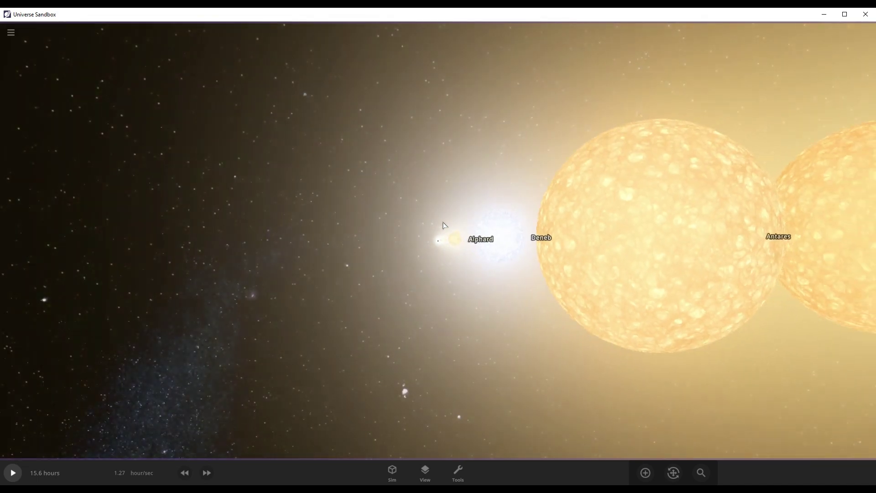
{"action": "scroll", "coordinate": [461, 250], "scroll_direction": "up", "scroll_amount": 5}
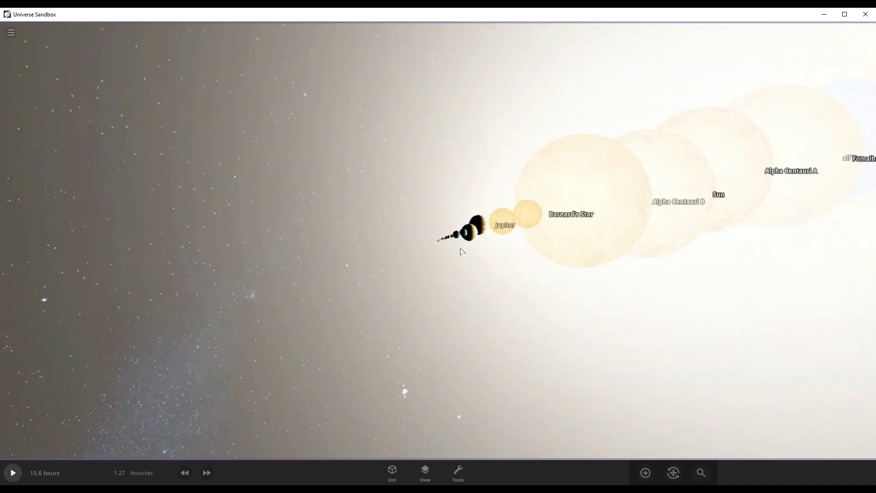
{"action": "scroll", "coordinate": [461, 251], "scroll_direction": "down", "scroll_amount": 3}
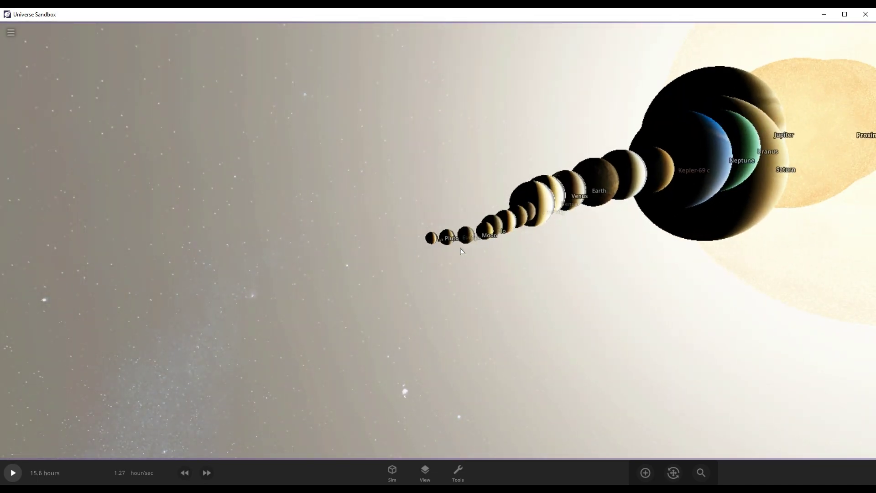
{"action": "scroll", "coordinate": [461, 250], "scroll_direction": "up", "scroll_amount": 3}
{"action": "scroll", "coordinate": [460, 251], "scroll_direction": "down", "scroll_amount": 5}
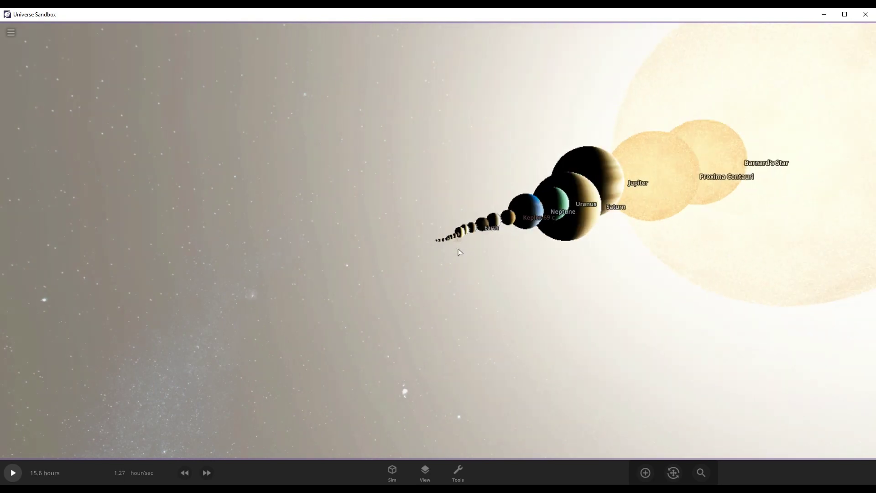
{"action": "scroll", "coordinate": [459, 251], "scroll_direction": "down", "scroll_amount": 8}
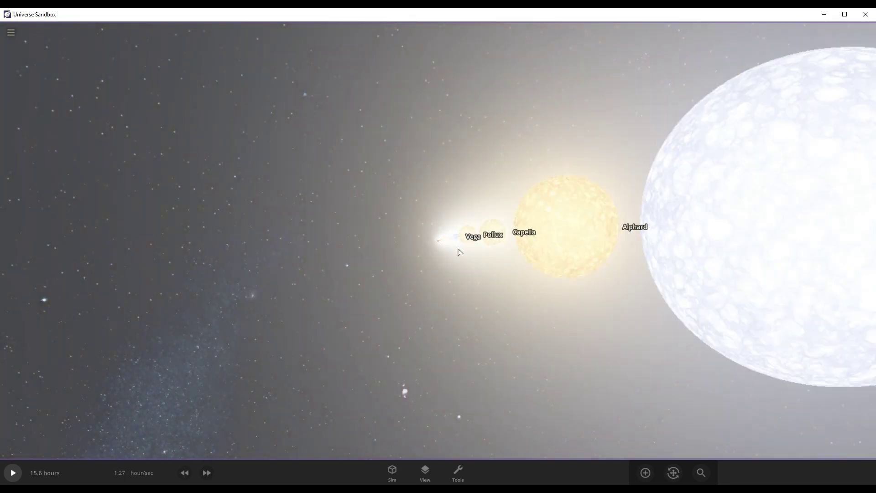
{"action": "scroll", "coordinate": [460, 251], "scroll_direction": "down", "scroll_amount": 10}
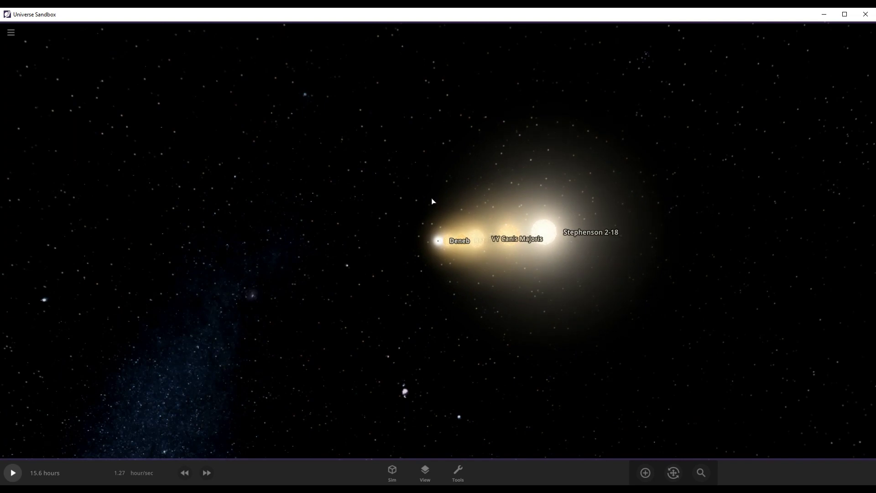
{"action": "left_click_drag", "start_coordinate": [432, 199], "coordinate": [377, 299]}
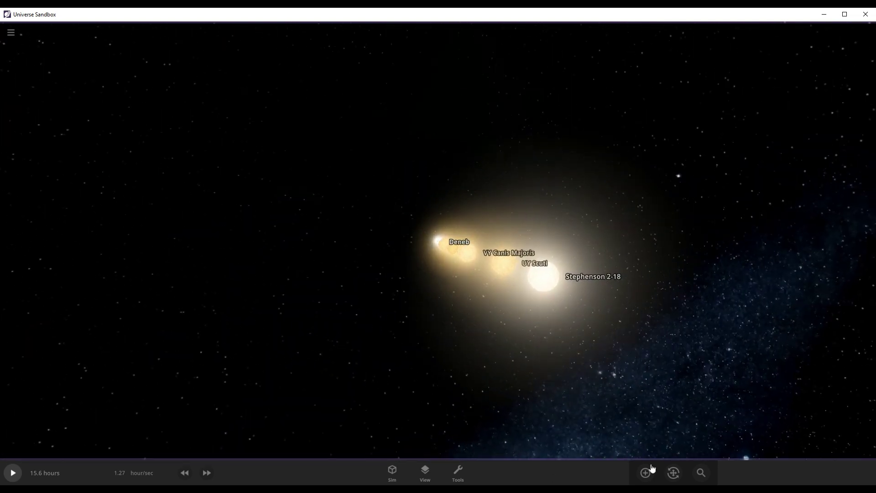
{"action": "left_click", "coordinate": [645, 473]}
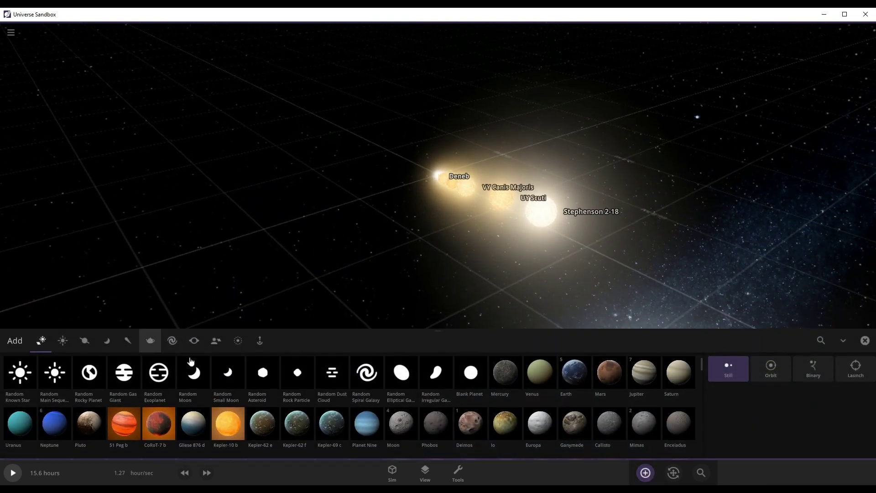
{"action": "left_click", "coordinate": [167, 347]}
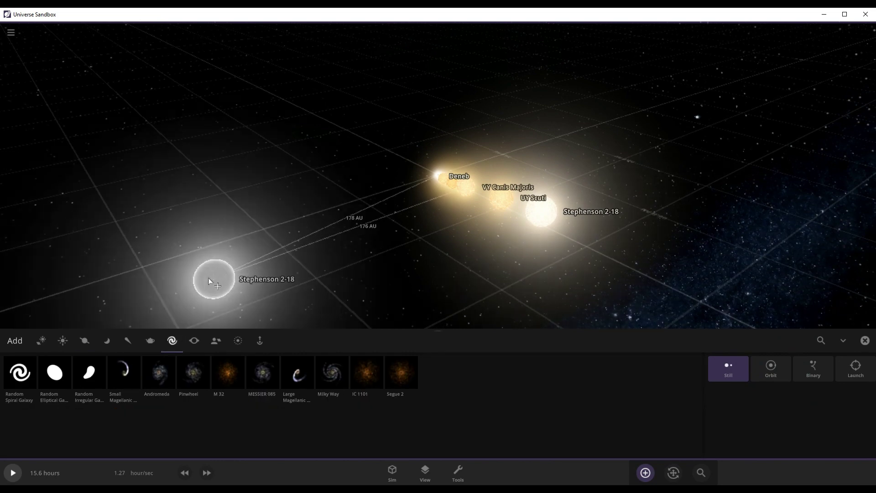
{"action": "left_click", "coordinate": [162, 282]}
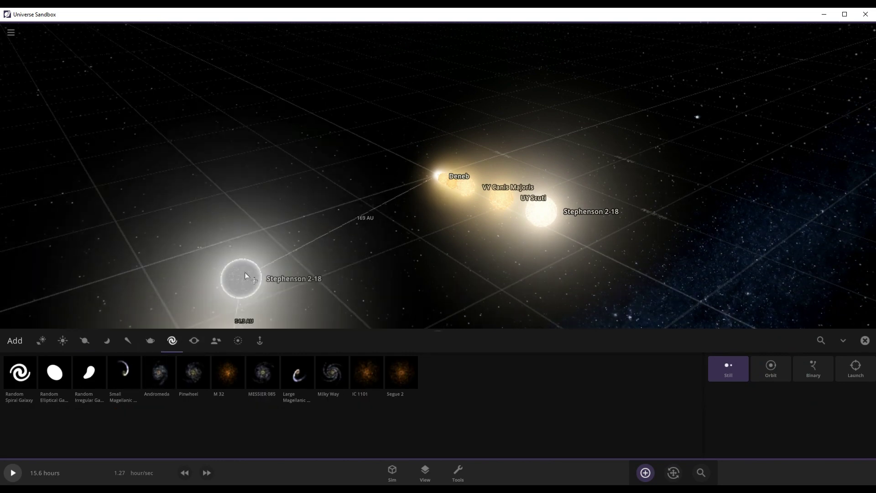
{"action": "scroll", "coordinate": [253, 250], "scroll_direction": "down", "scroll_amount": 3}
{"action": "left_click", "coordinate": [865, 340]}
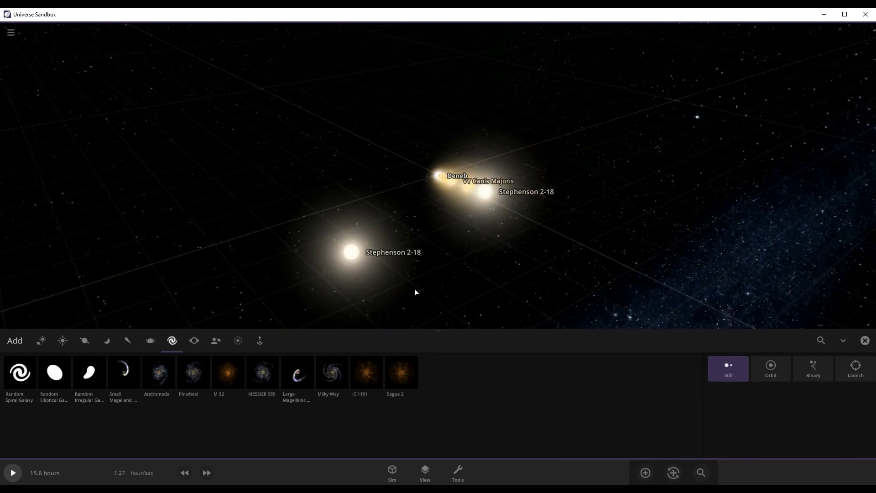
{"action": "key", "text": "Delete"}
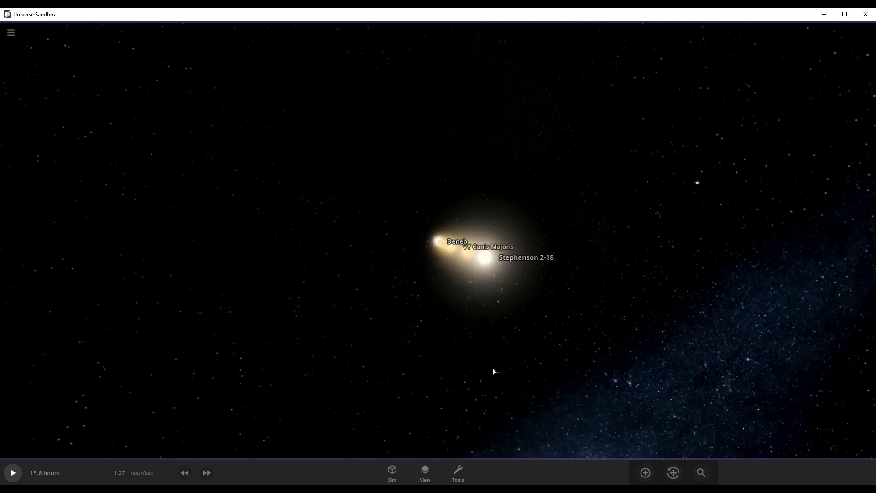
- Add the Small Magellanic Cloud beyond Stephenson 2-18 and the Large Magellanic Cloud beyond it as still galaxies
{"action": "left_click", "coordinate": [644, 470]}
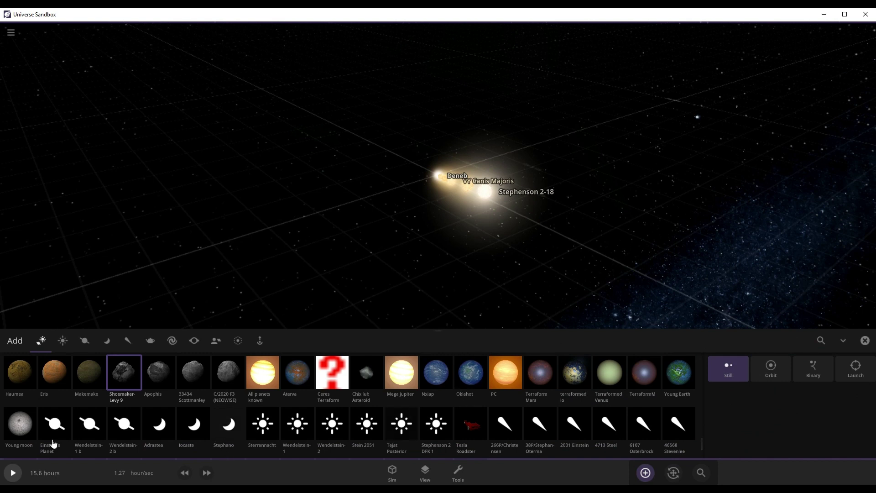
{"action": "left_click", "coordinate": [172, 340]}
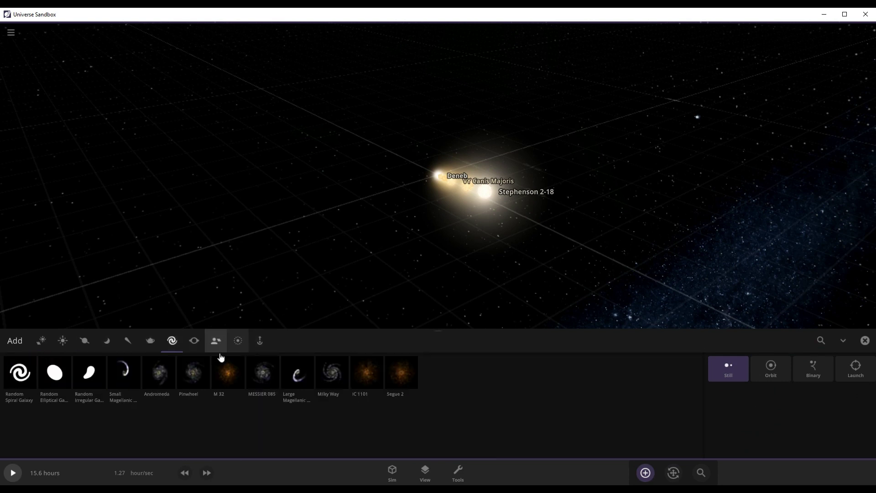
{"action": "left_click", "coordinate": [117, 389]}
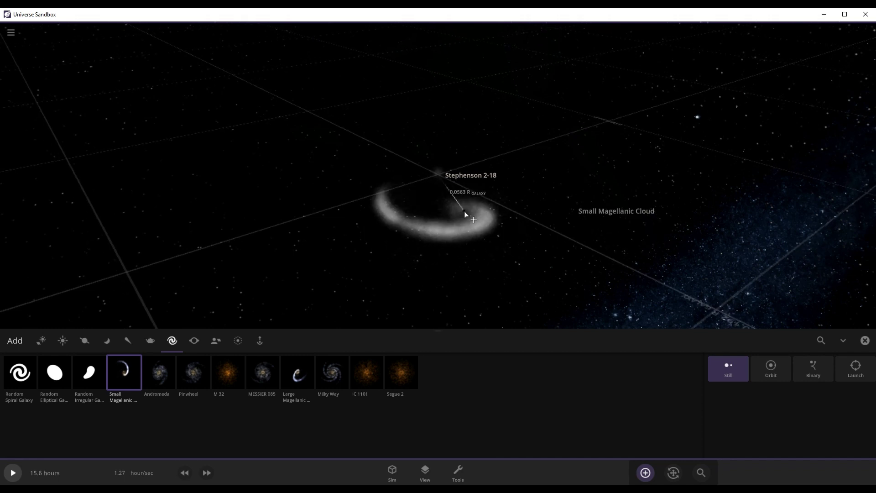
{"action": "left_click", "coordinate": [298, 372]}
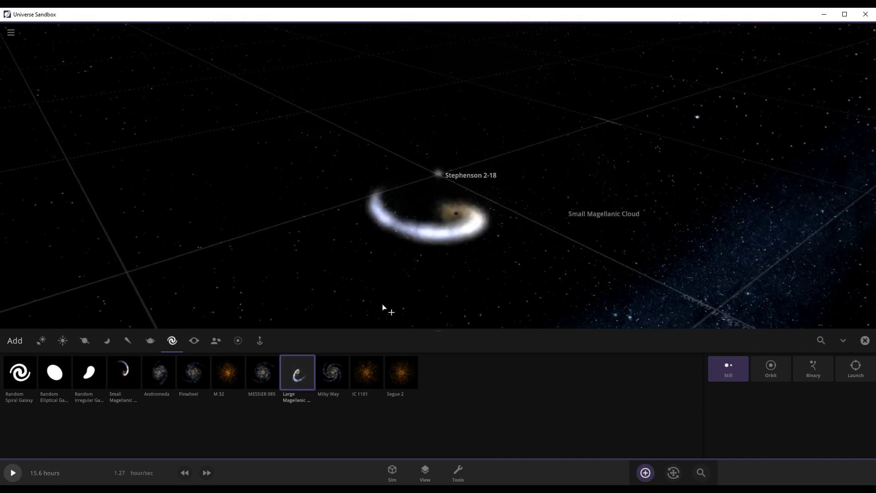
{"action": "scroll", "coordinate": [429, 266], "scroll_direction": "down", "scroll_amount": 3}
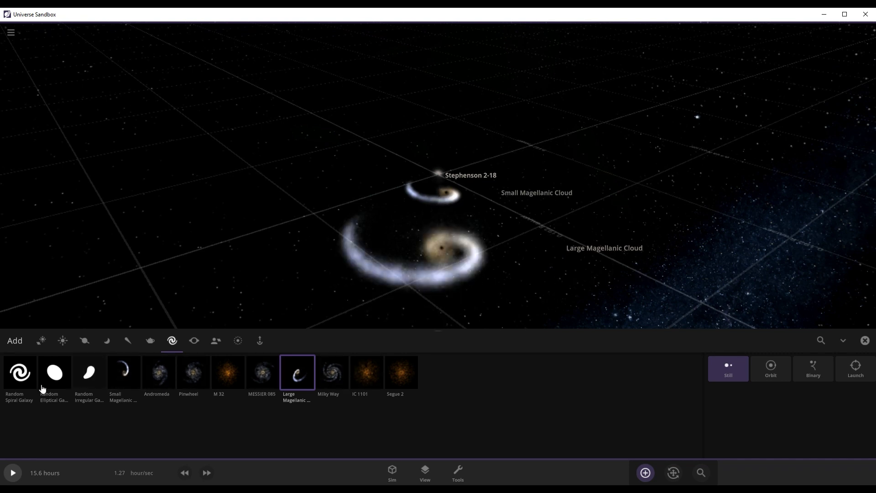
- Add a random elliptical galaxy beyond the Large Magellanic Cloud and a random spiral galaxy beyond the elliptical one, both still
{"action": "scroll", "coordinate": [280, 296], "scroll_direction": "down", "scroll_amount": 3}
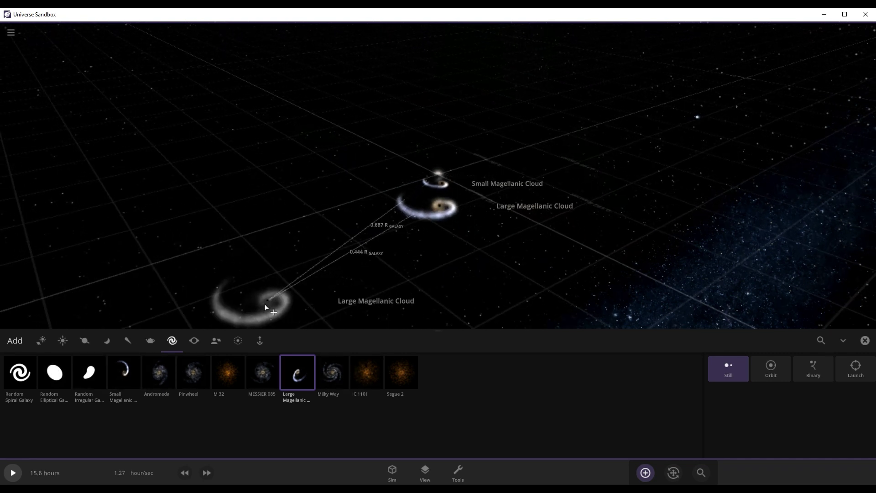
{"action": "left_click_drag", "start_coordinate": [456, 291], "coordinate": [445, 248]}
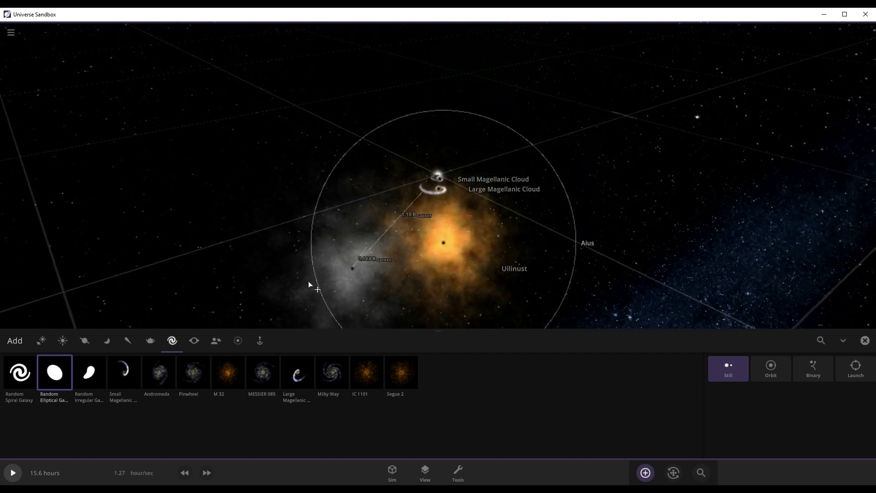
{"action": "left_click", "coordinate": [20, 372]}
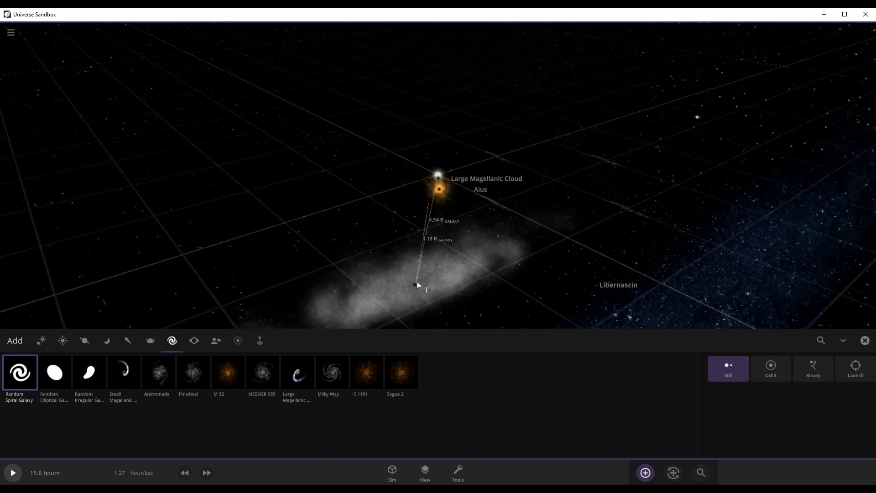
{"action": "left_click", "coordinate": [432, 238]}
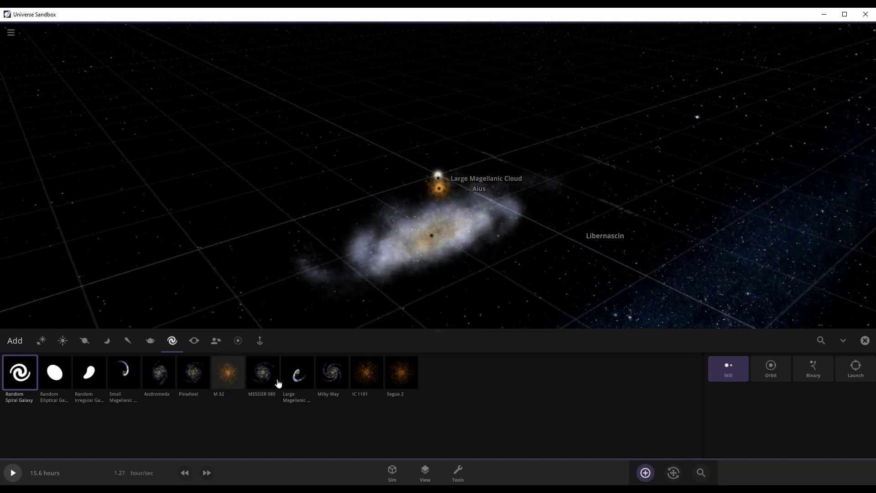
- Add the Milky Way near Andromeda and IC 1101 beyond the other galaxies, both as still objects
{"action": "left_click", "coordinate": [332, 372]}
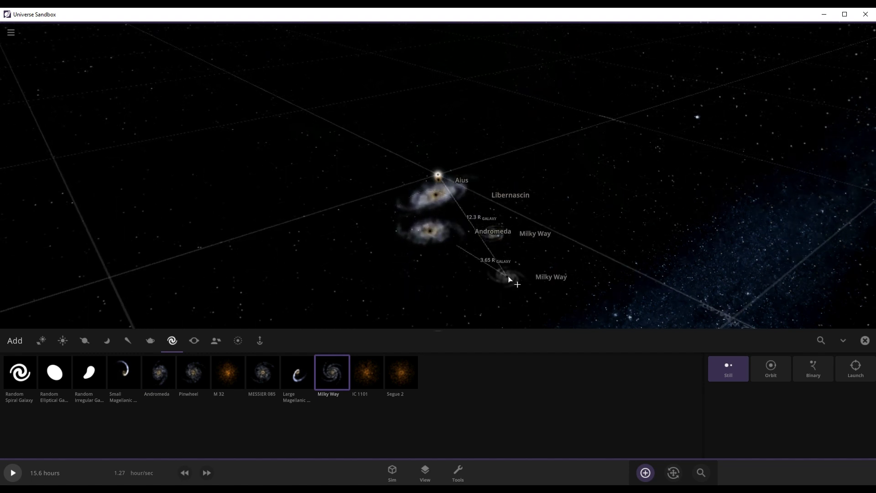
{"action": "left_click", "coordinate": [510, 279]}
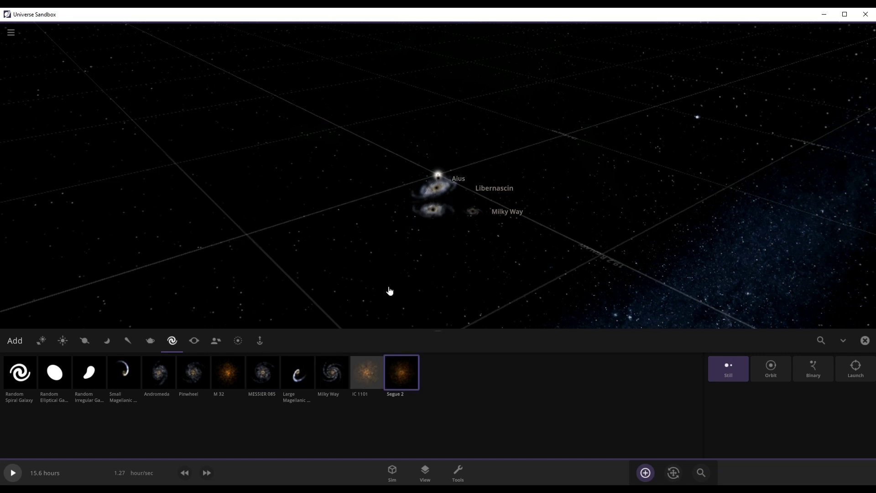
{"action": "left_click", "coordinate": [367, 372]}
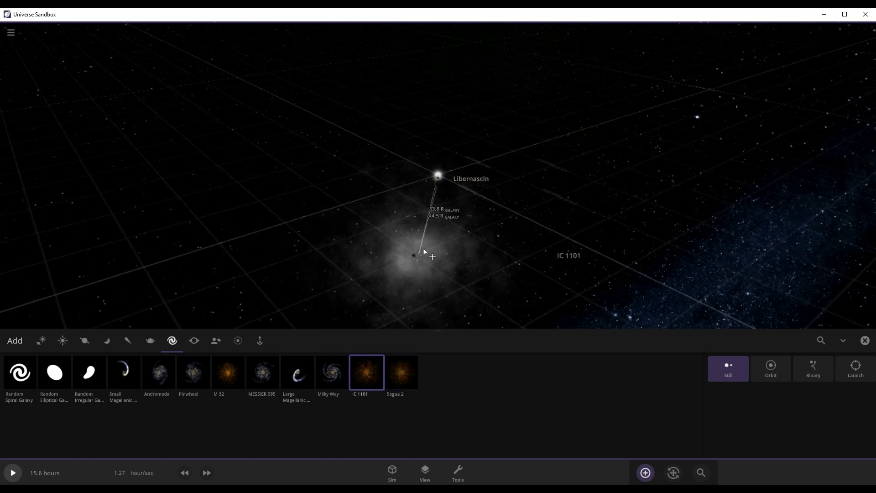
{"action": "left_click", "coordinate": [435, 212]}
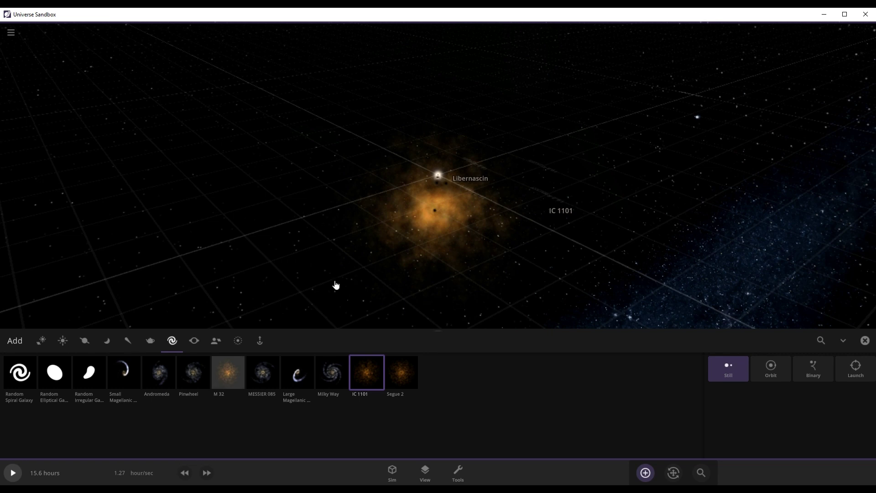
{"action": "scroll", "coordinate": [433, 269], "scroll_direction": "up", "scroll_amount": 5}
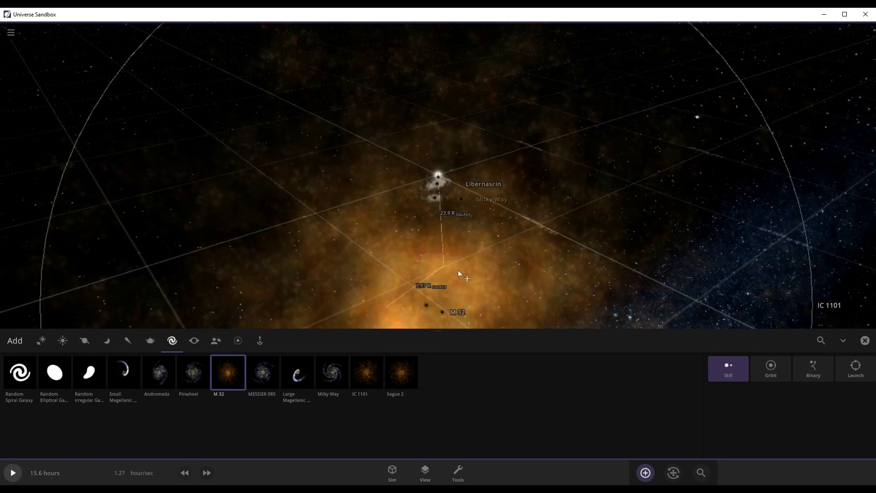
{"action": "scroll", "coordinate": [347, 256], "scroll_direction": "down", "scroll_amount": 5}
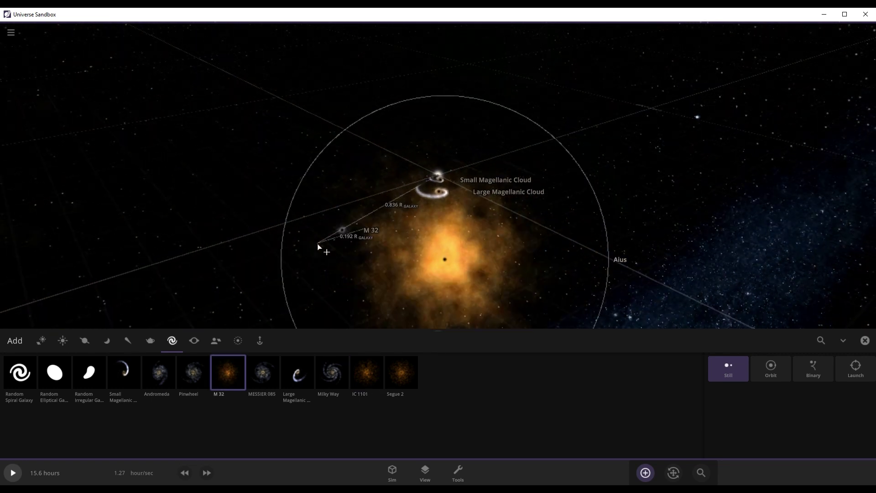
{"action": "scroll", "coordinate": [361, 273], "scroll_direction": "up", "scroll_amount": 5}
{"action": "scroll", "coordinate": [358, 277], "scroll_direction": "down", "scroll_amount": 3}
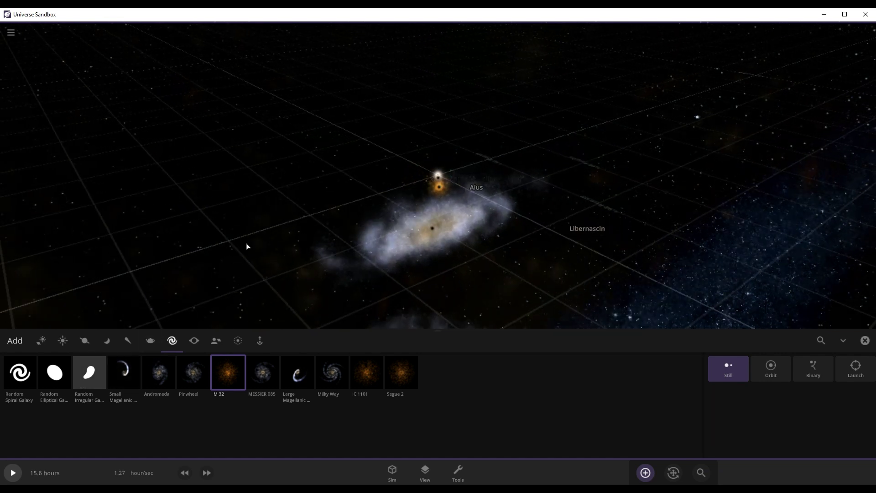
{"action": "scroll", "coordinate": [388, 279], "scroll_direction": "down", "scroll_amount": 3}
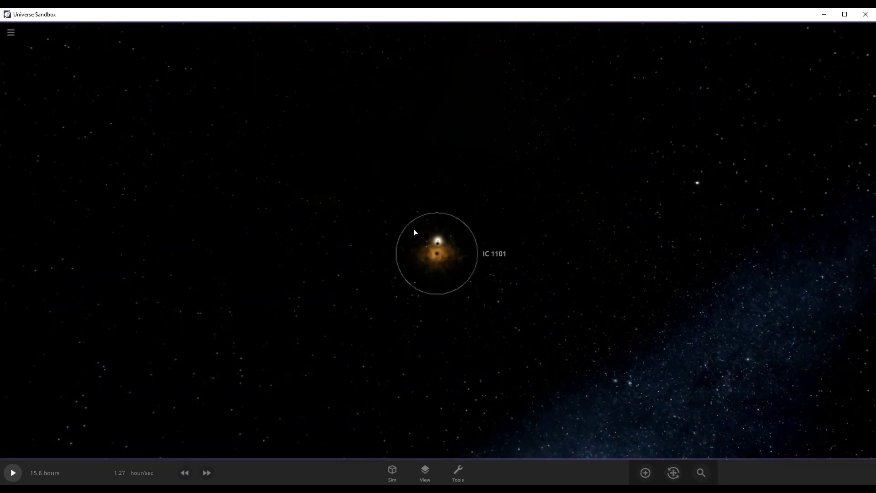
- Examine the galaxy group from several angles, comparing IC 1101 with Andromeda, the Milky Way and the random galaxies
{"action": "scroll", "coordinate": [415, 233], "scroll_direction": "down", "scroll_amount": 8}
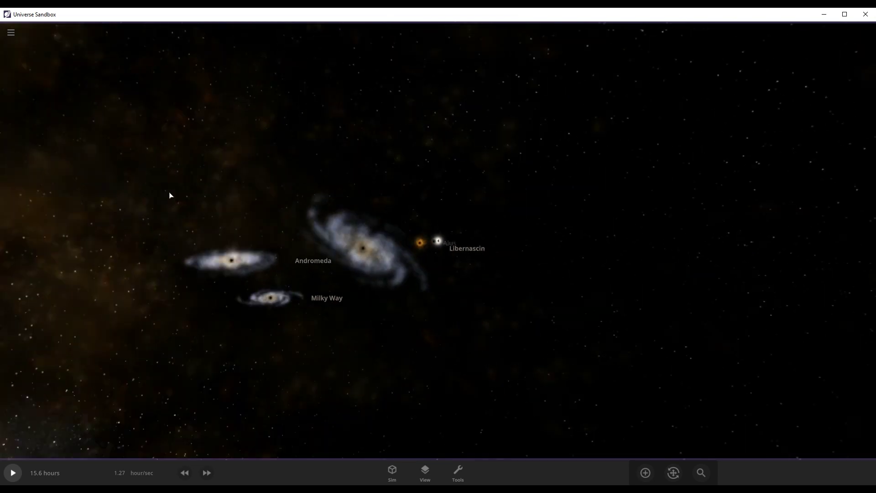
{"action": "left_click_drag", "start_coordinate": [169, 193], "coordinate": [288, 274]}
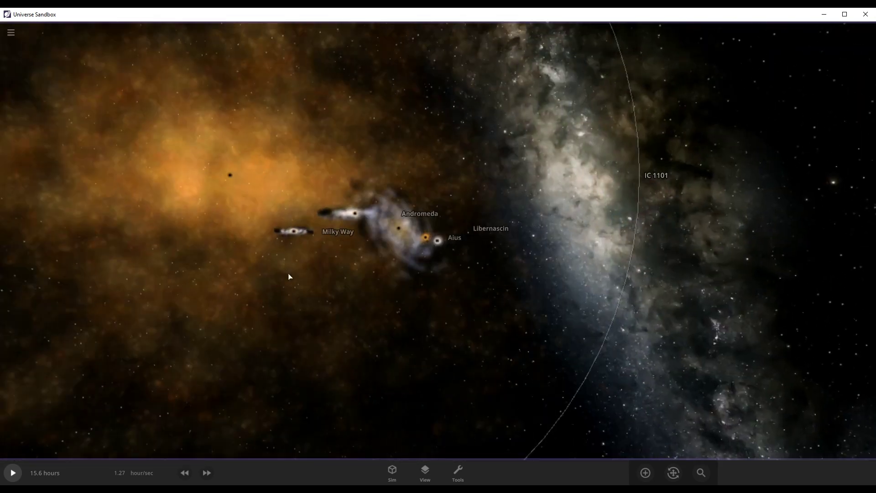
{"action": "scroll", "coordinate": [288, 277], "scroll_direction": "down", "scroll_amount": 3}
{"action": "scroll", "coordinate": [355, 280], "scroll_direction": "up", "scroll_amount": 2}
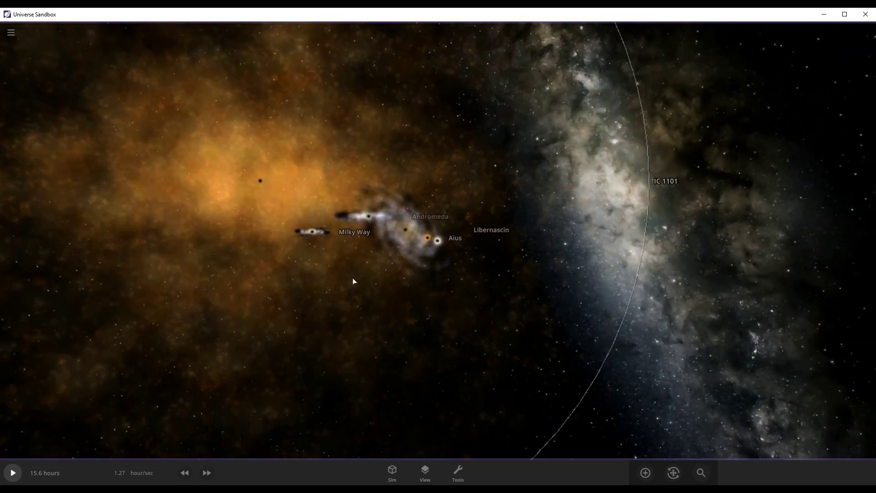
{"action": "scroll", "coordinate": [353, 281], "scroll_direction": "up", "scroll_amount": 5}
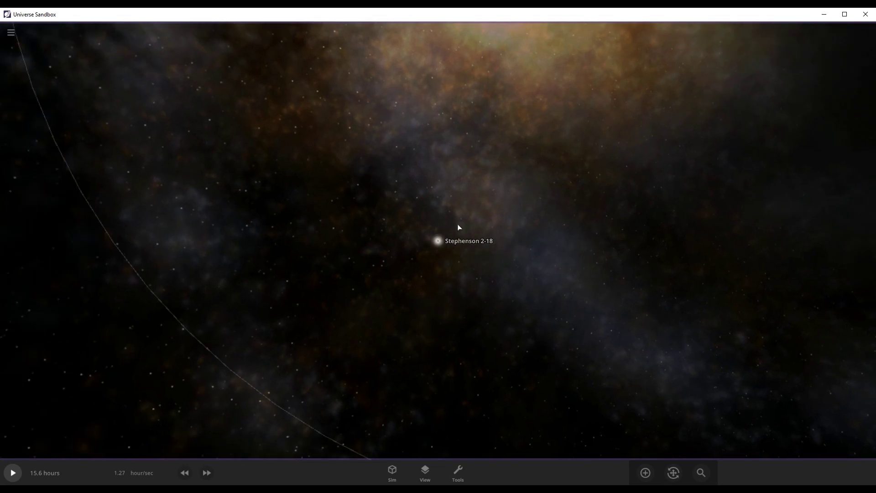
- Examine the size comparison outward from Antares and the giant stars past the Magellanic Clouds and larger galaxies to IC 1101
{"action": "left_click", "coordinate": [436, 248]}
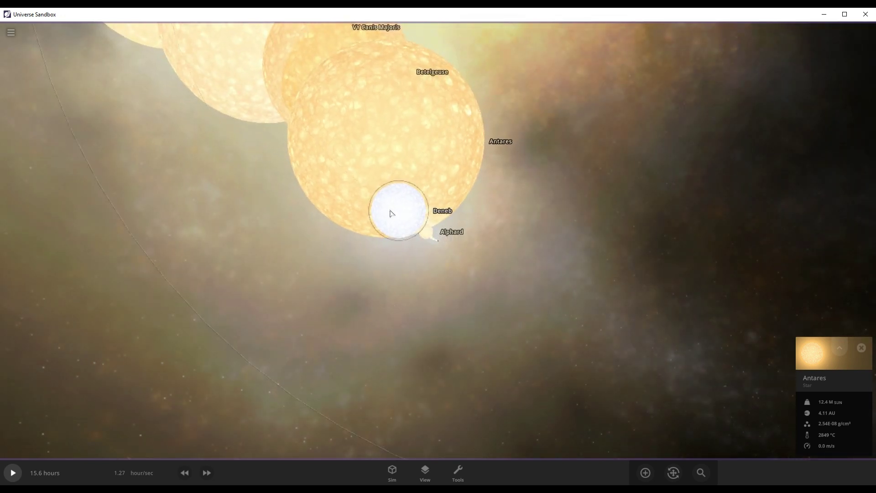
{"action": "scroll", "coordinate": [390, 214], "scroll_direction": "down", "scroll_amount": 3}
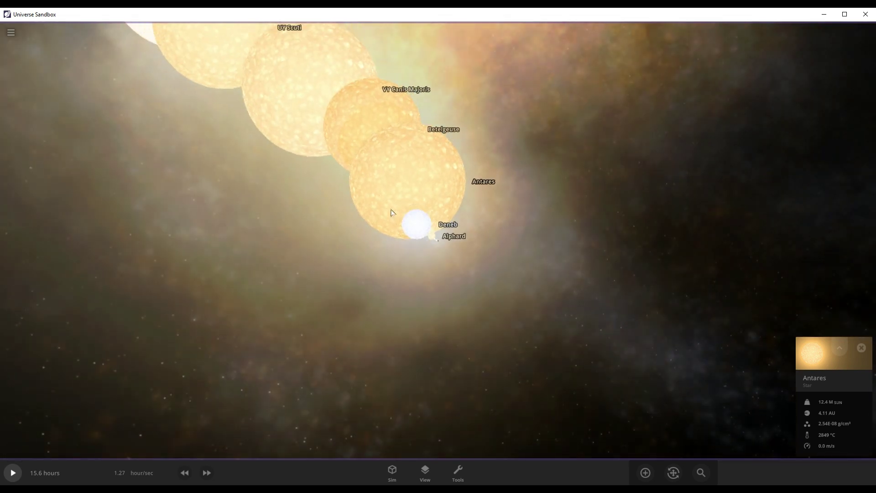
{"action": "scroll", "coordinate": [391, 212], "scroll_direction": "down", "scroll_amount": 3}
{"action": "scroll", "coordinate": [396, 190], "scroll_direction": "down", "scroll_amount": 3}
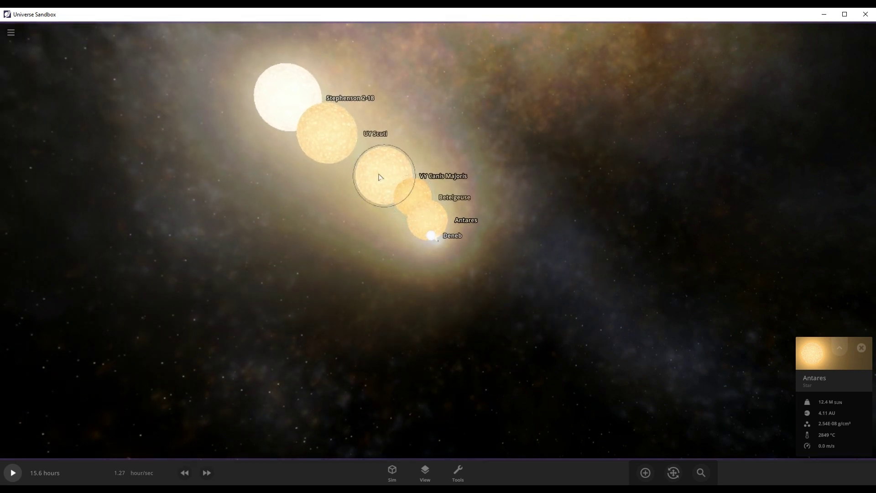
{"action": "scroll", "coordinate": [380, 177], "scroll_direction": "down", "scroll_amount": 3}
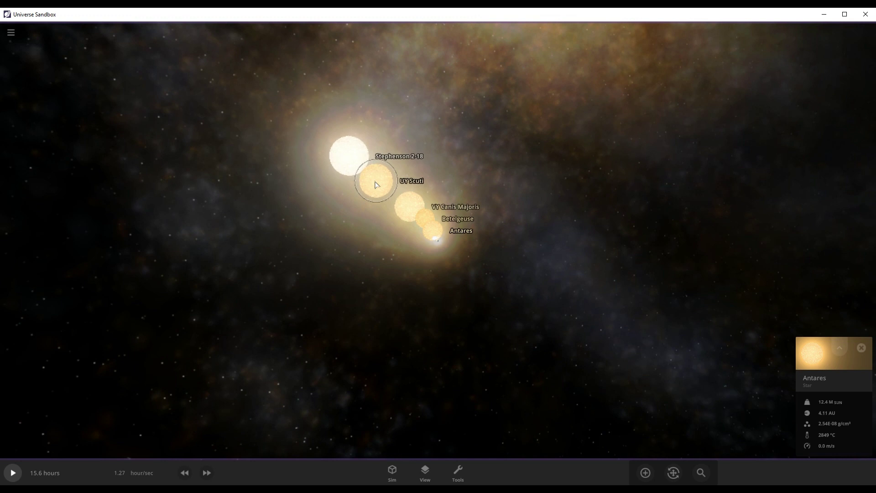
{"action": "scroll", "coordinate": [375, 184], "scroll_direction": "down", "scroll_amount": 5}
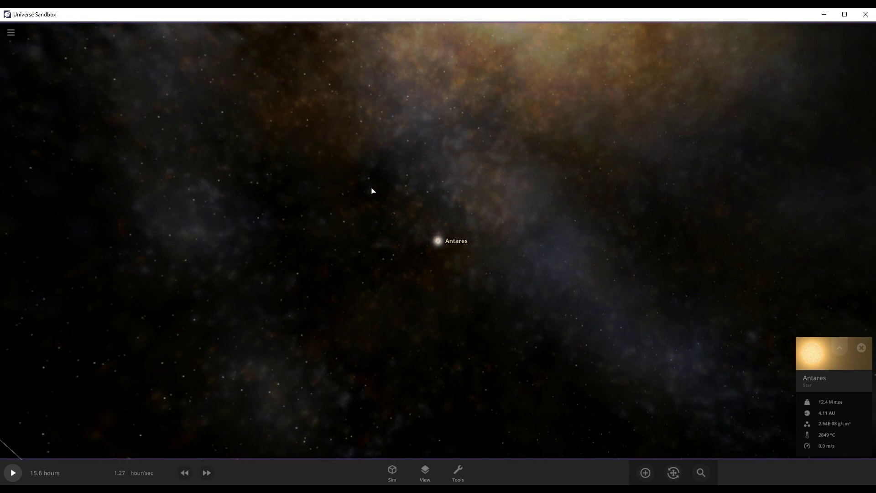
{"action": "scroll", "coordinate": [391, 223], "scroll_direction": "down", "scroll_amount": 2}
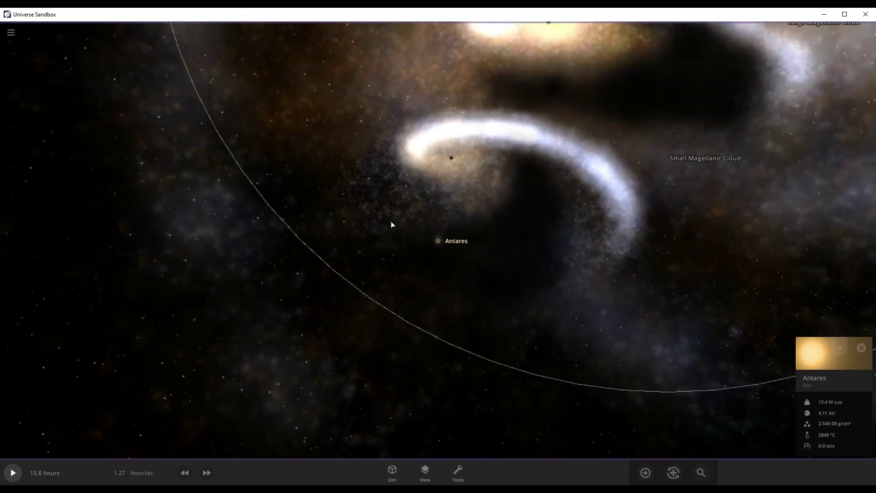
{"action": "scroll", "coordinate": [391, 224], "scroll_direction": "down", "scroll_amount": 5}
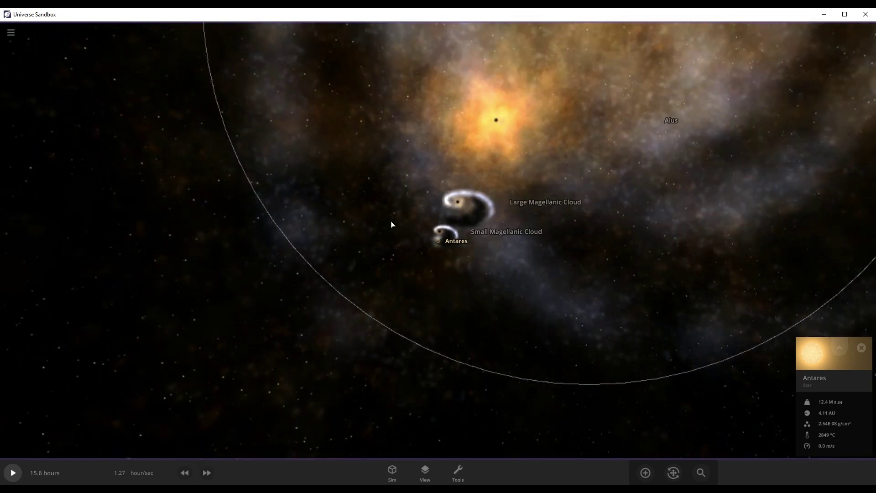
{"action": "scroll", "coordinate": [391, 225], "scroll_direction": "down", "scroll_amount": 5}
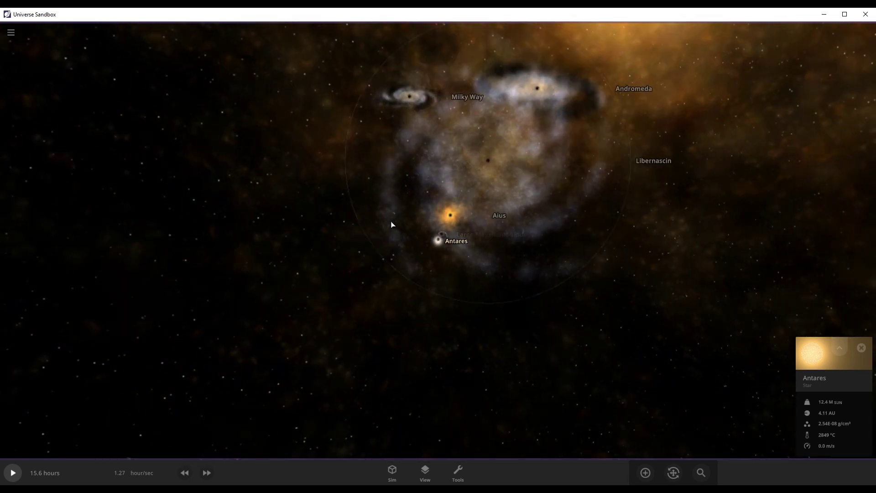
{"action": "scroll", "coordinate": [392, 224], "scroll_direction": "down", "scroll_amount": 5}
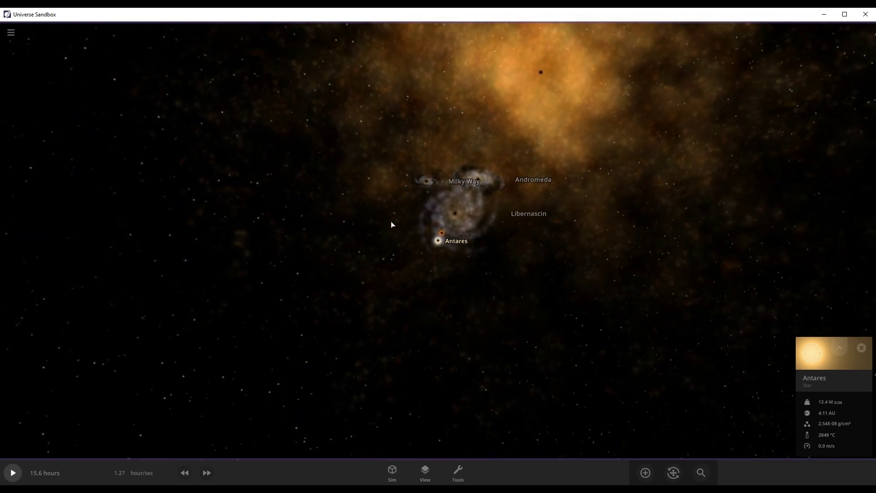
{"action": "scroll", "coordinate": [391, 224], "scroll_direction": "down", "scroll_amount": 5}
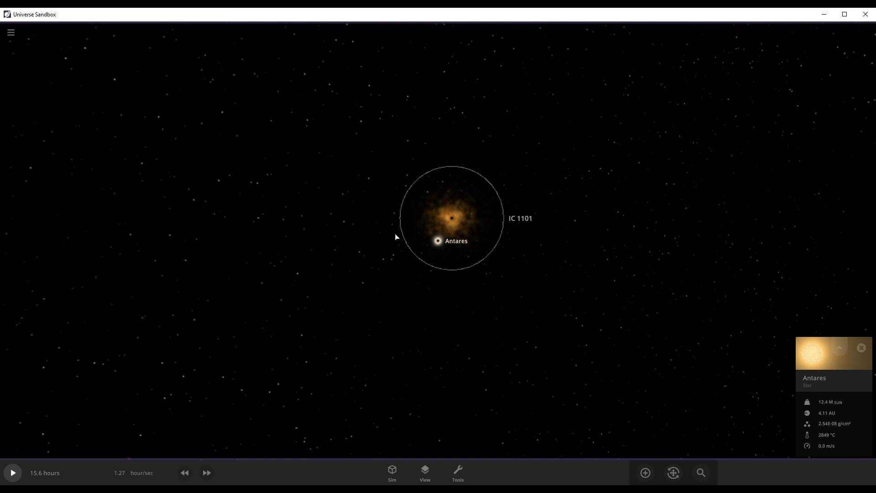
{"action": "scroll", "coordinate": [398, 237], "scroll_direction": "up", "scroll_amount": 5}
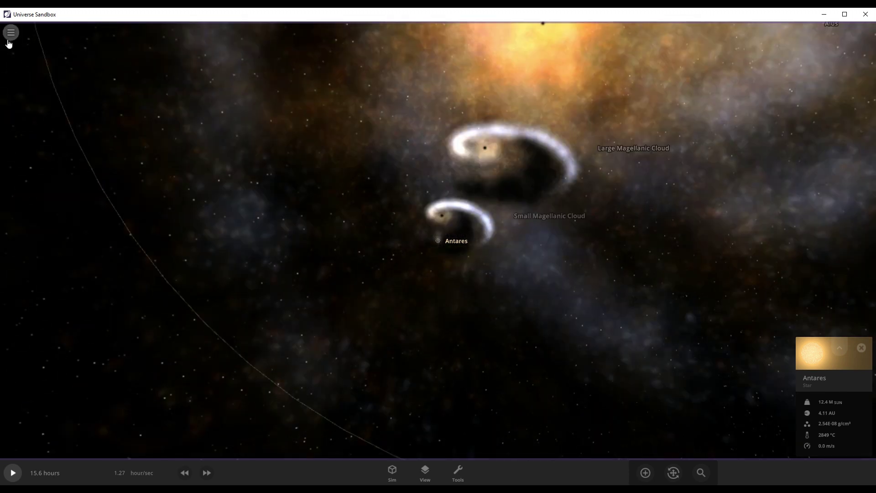
- Open the main program menu
{"action": "left_click", "coordinate": [11, 32]}
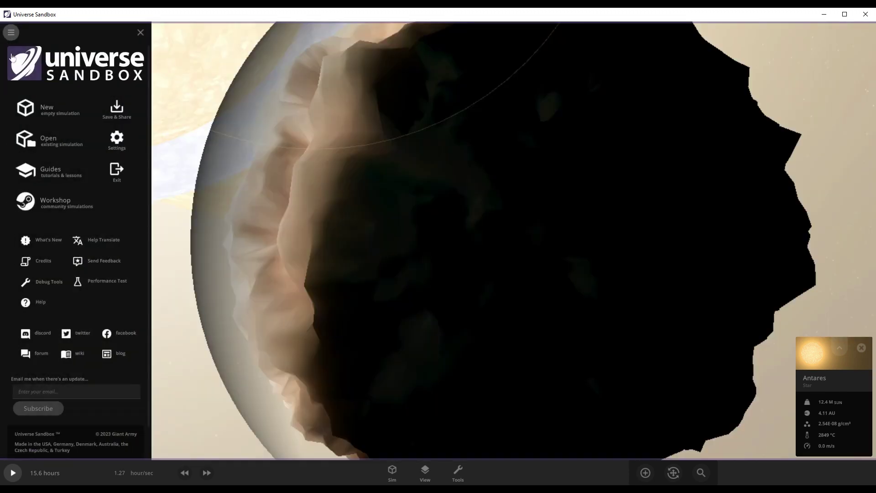